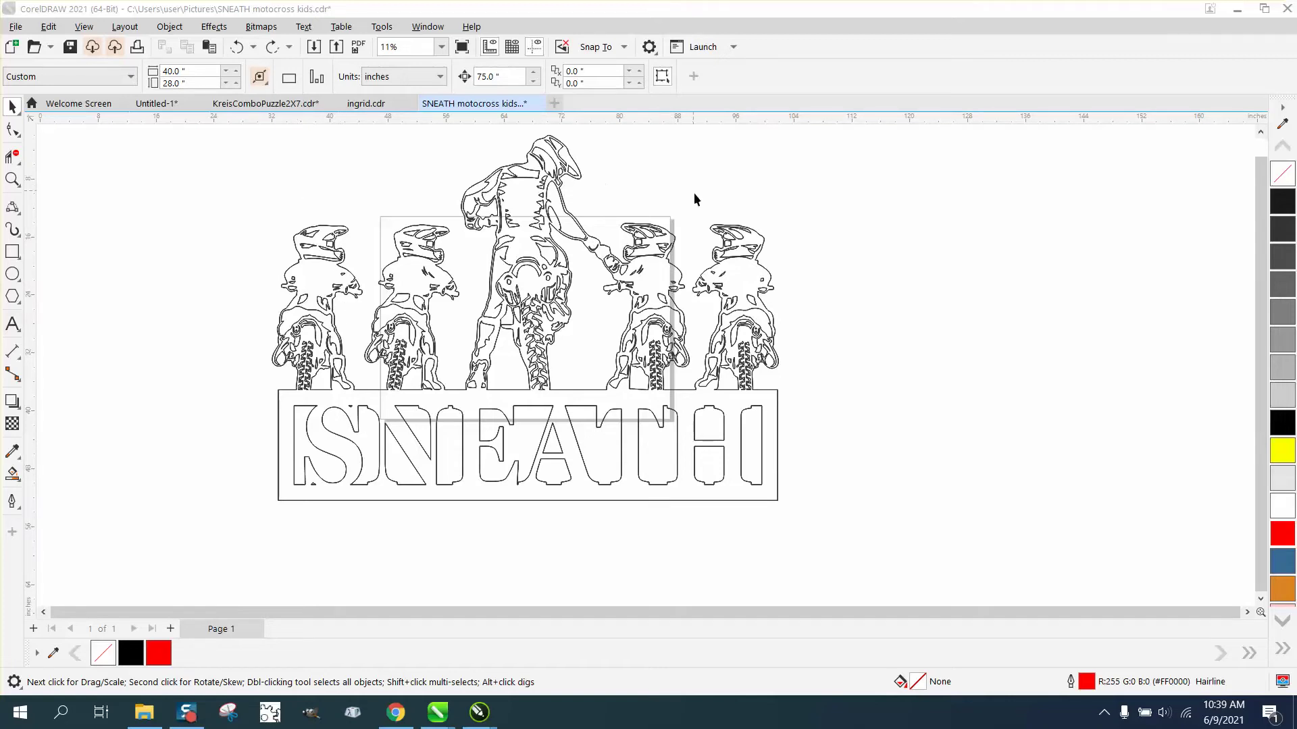
Set the page width to 96 and height to 60 inches in the property bar.
{"action": "left_click", "coordinate": [294, 237]}
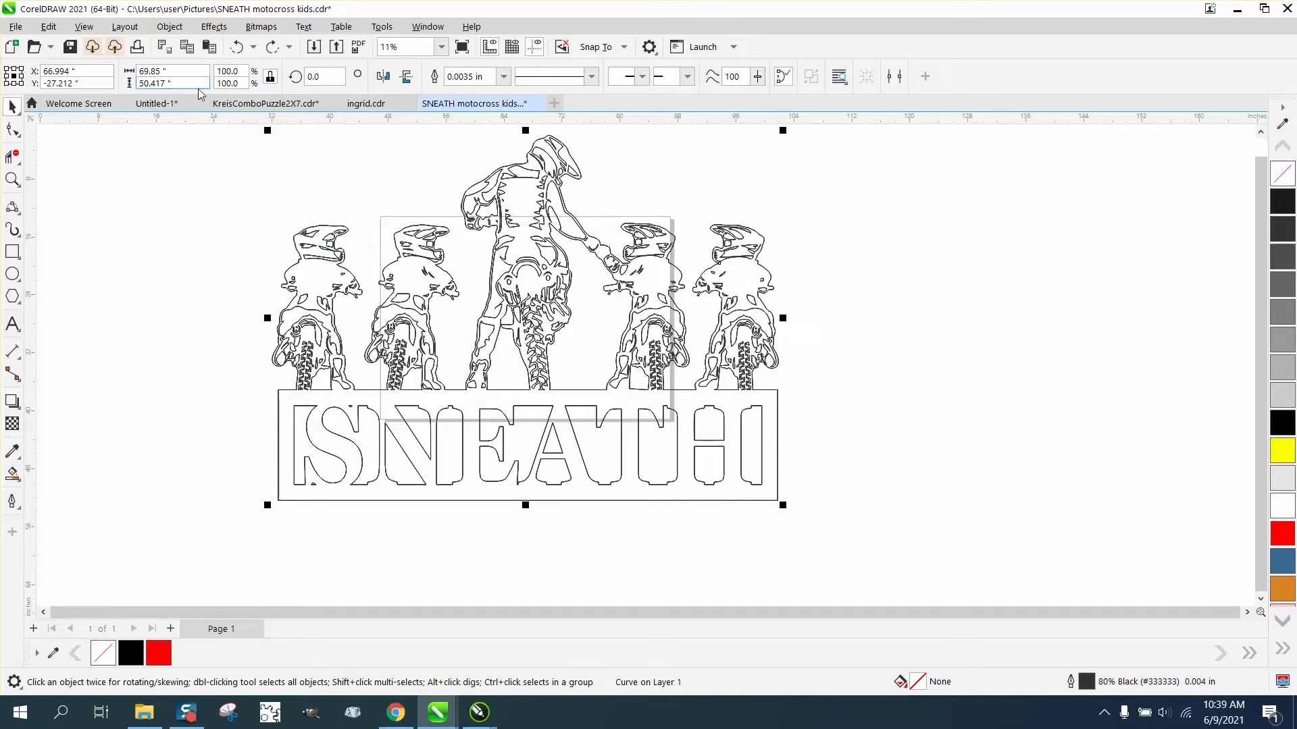
{"action": "left_click", "coordinate": [262, 214]}
{"action": "scroll", "coordinate": [260, 207], "scroll_direction": "down", "scroll_amount": 2}
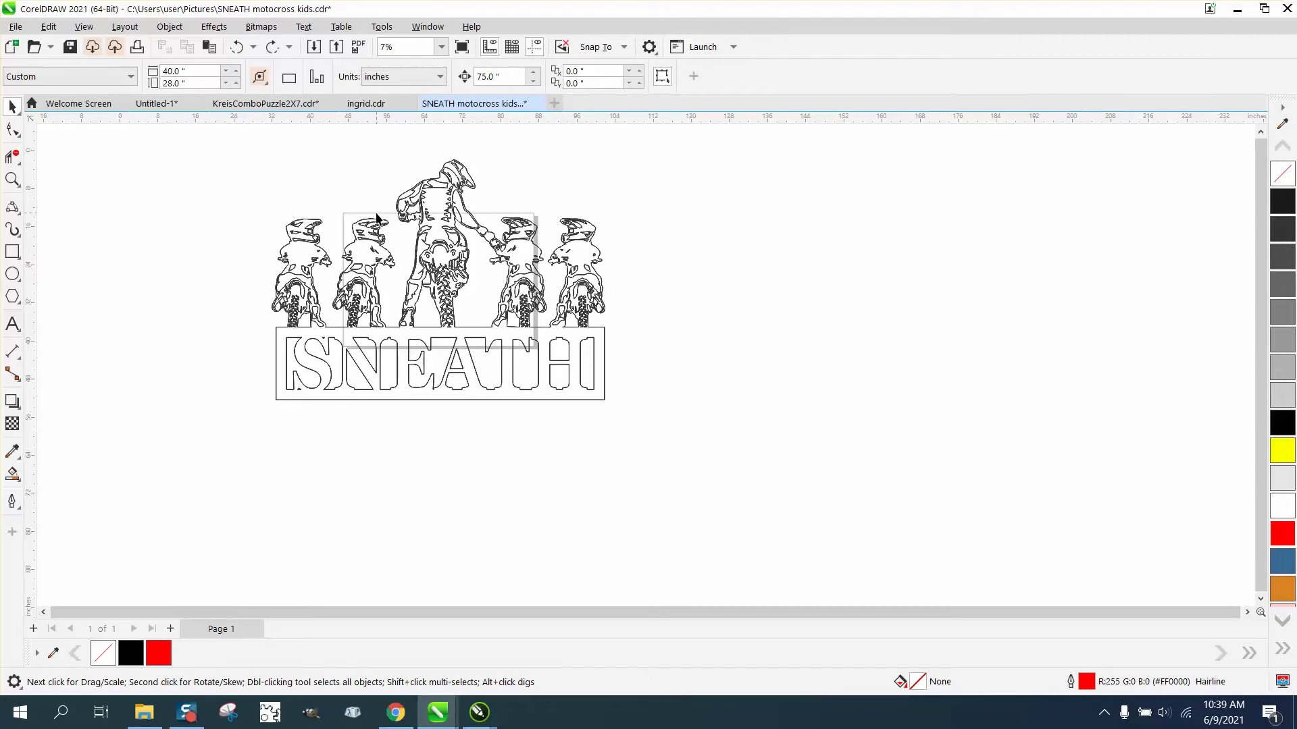
{"action": "left_click", "coordinate": [193, 71]}
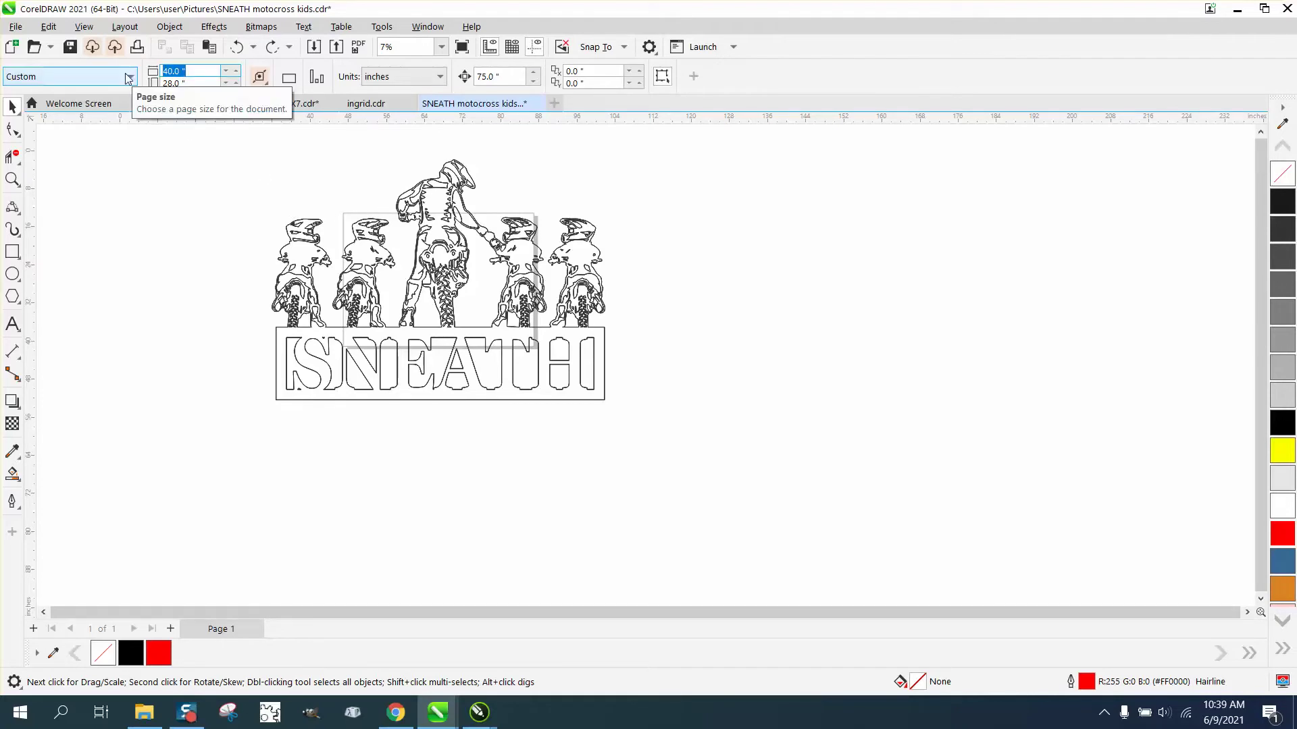
{"action": "type", "text": "96"}
{"action": "key", "text": "Tab"}
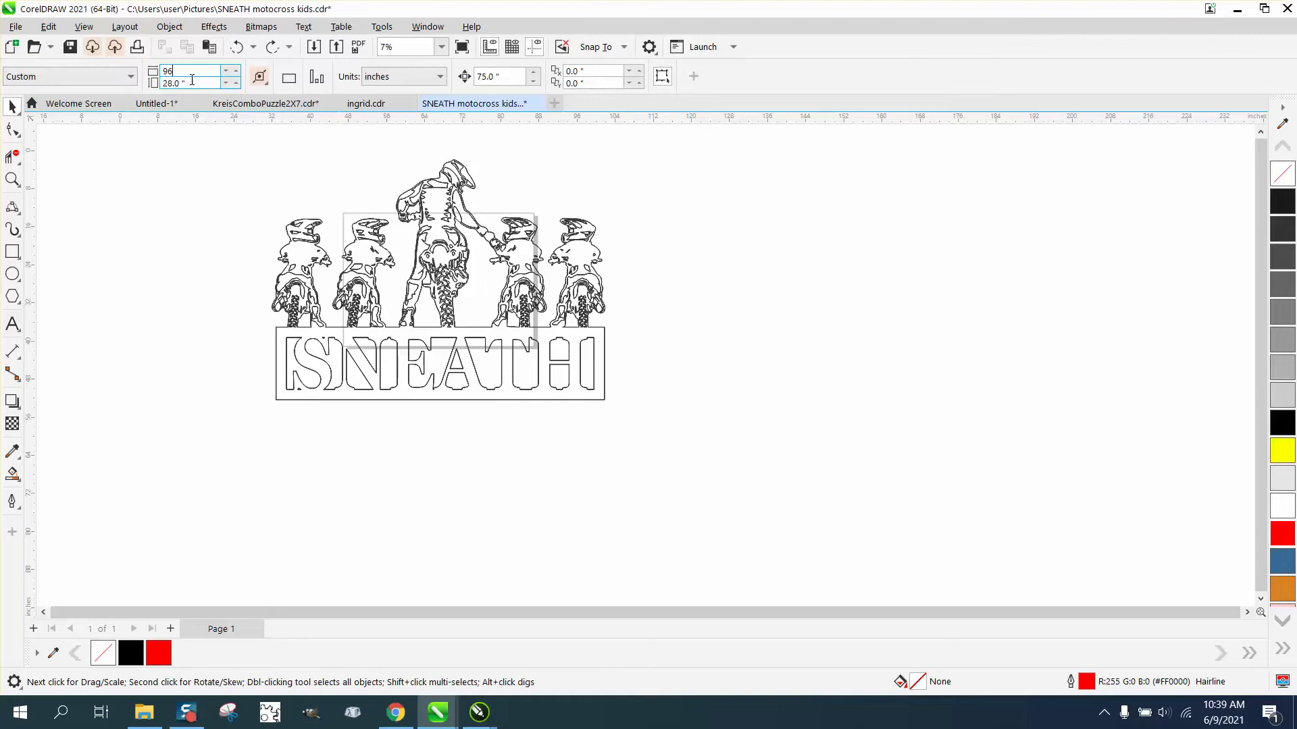
{"action": "type", "text": "60"}
{"action": "key", "text": "Return"}
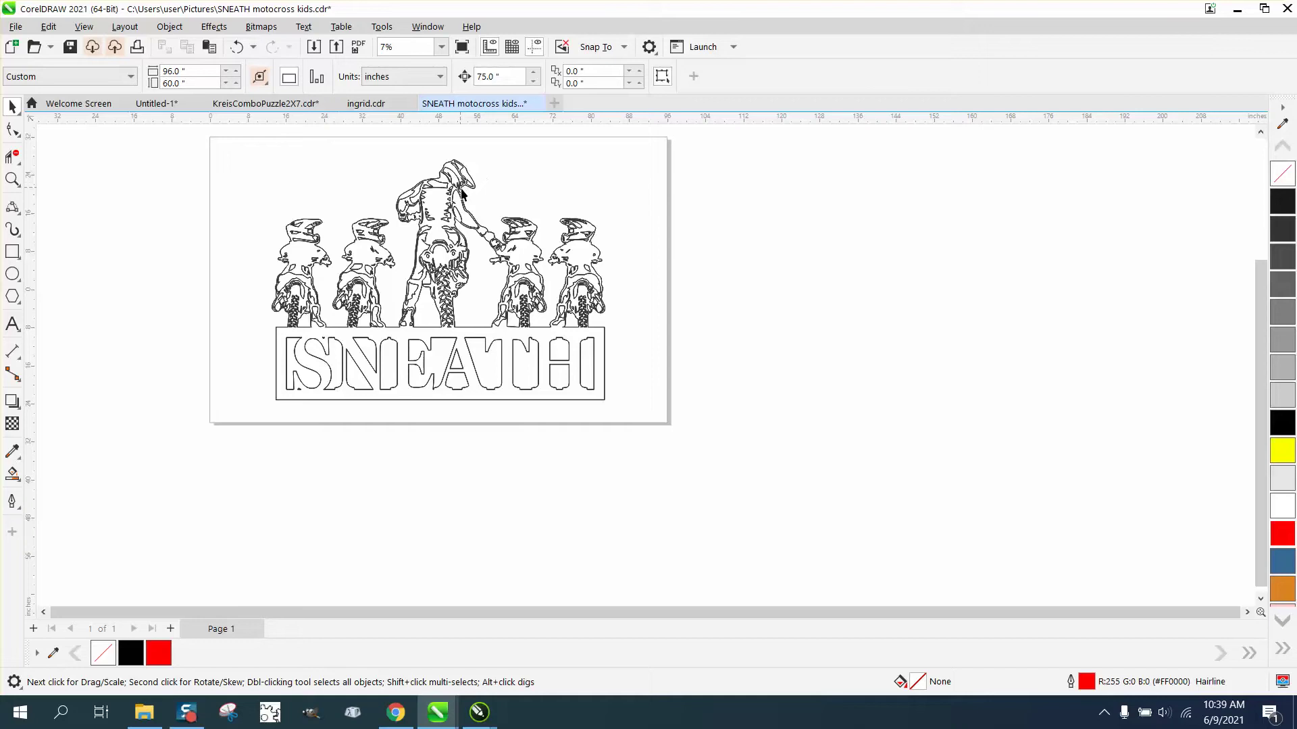
{"action": "left_click", "coordinate": [12, 179]}
{"action": "left_click_drag", "start_coordinate": [245, 209], "coordinate": [350, 253]}
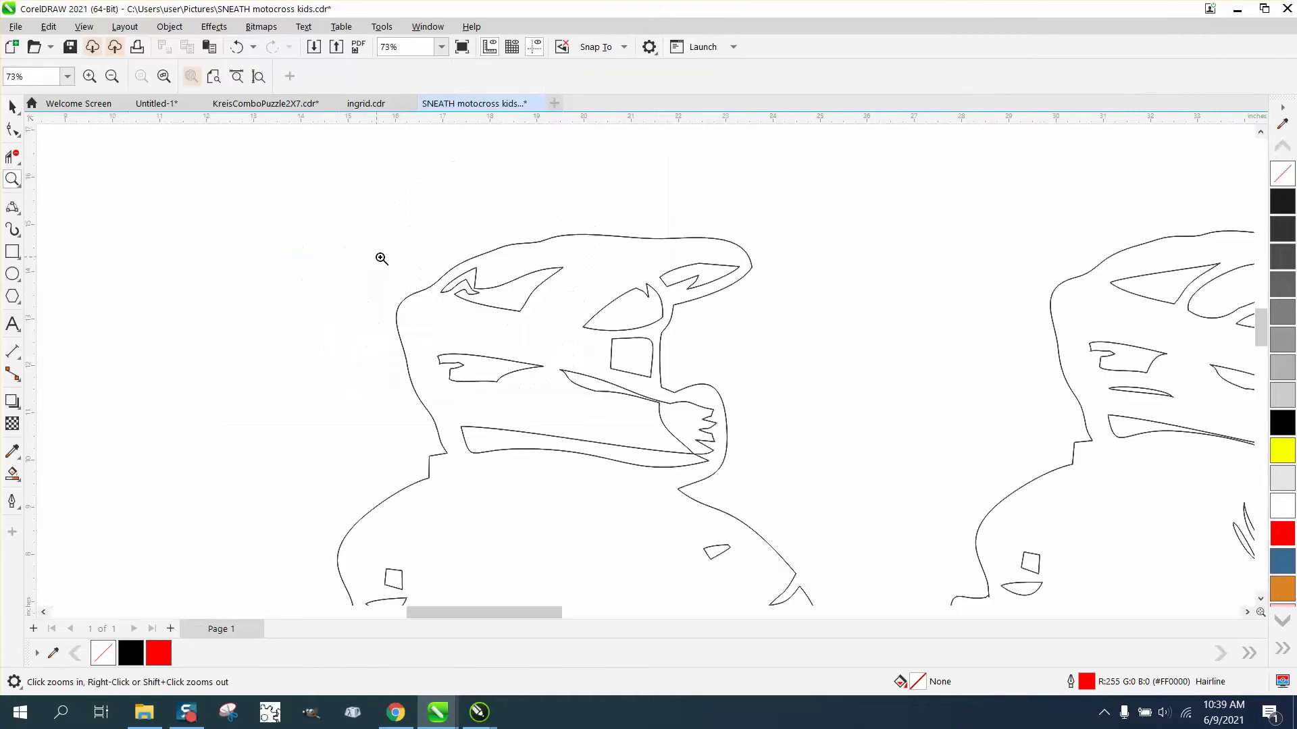
{"action": "right_click", "coordinate": [458, 288]}
{"action": "left_click_drag", "start_coordinate": [456, 258], "coordinate": [627, 390]}
{"action": "scroll", "coordinate": [627, 390], "scroll_direction": "down", "scroll_amount": 8}
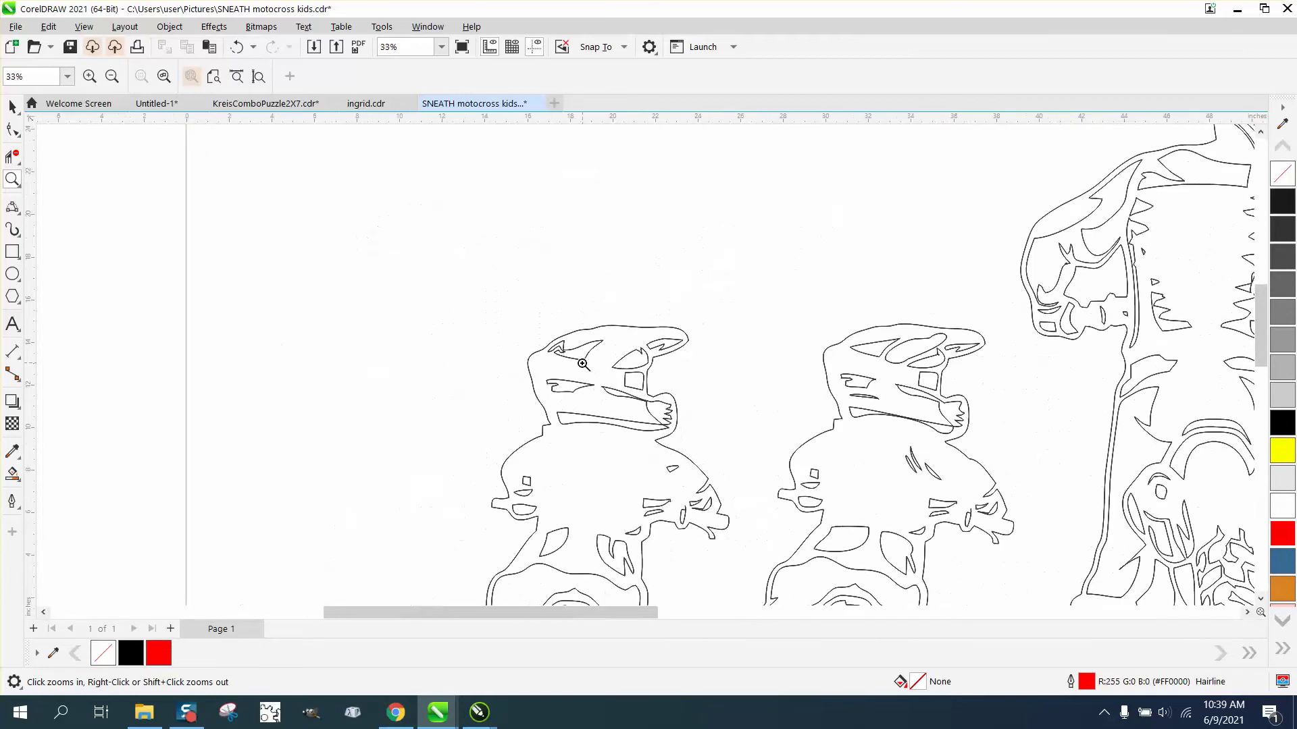
{"action": "scroll", "coordinate": [571, 355], "scroll_direction": "down", "scroll_amount": 1}
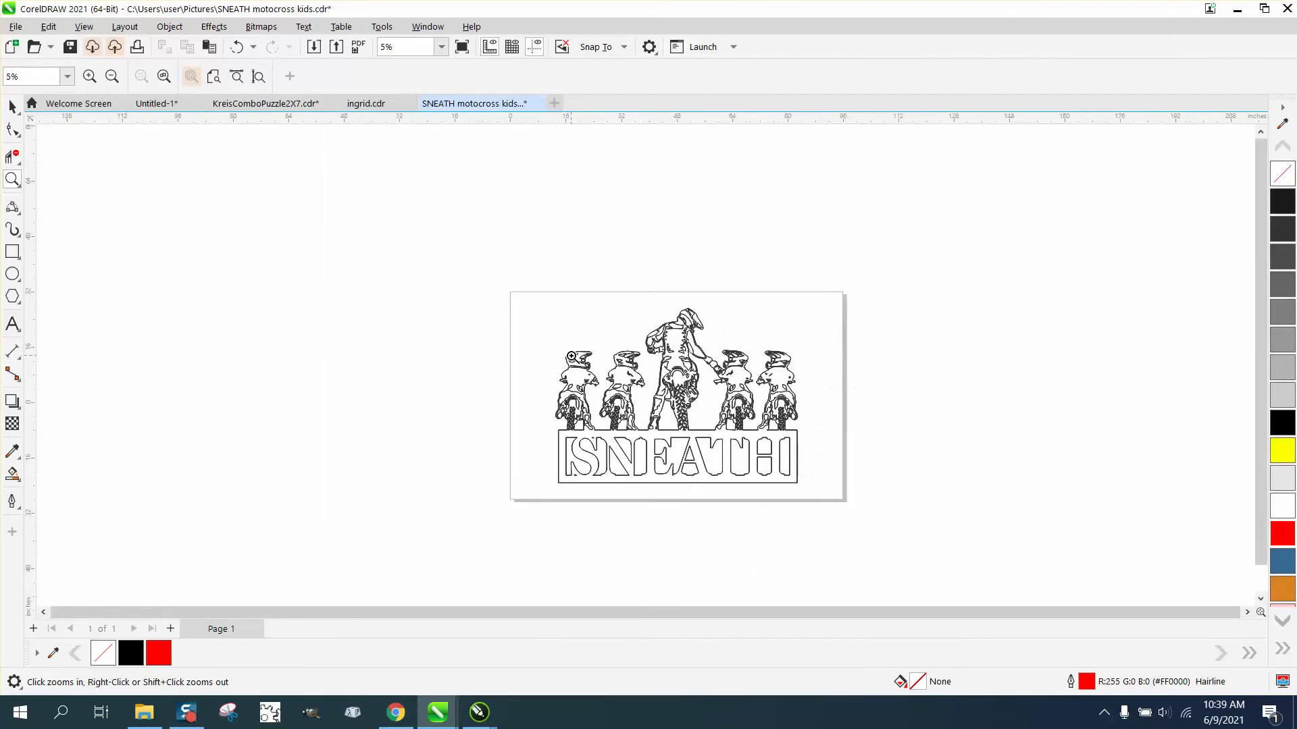
{"action": "scroll", "coordinate": [572, 356], "scroll_direction": "up", "scroll_amount": 3}
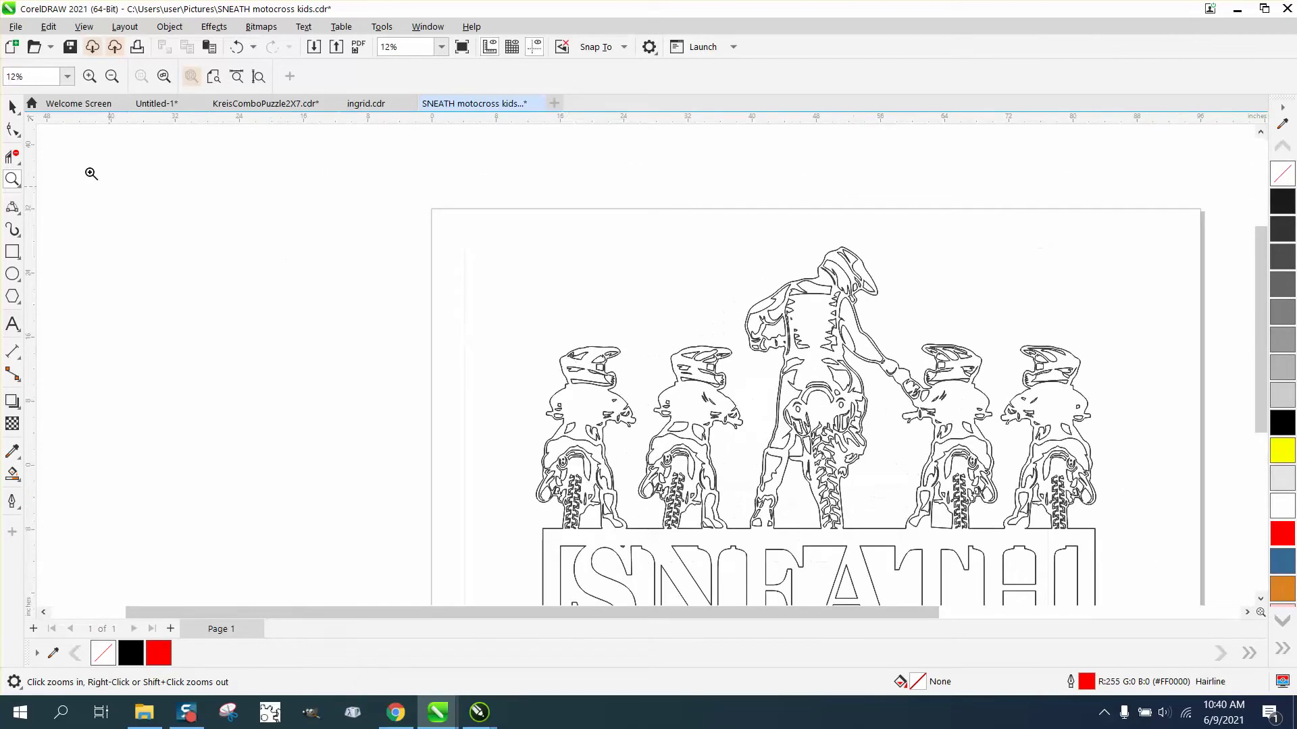
{"action": "left_click", "coordinate": [9, 106]}
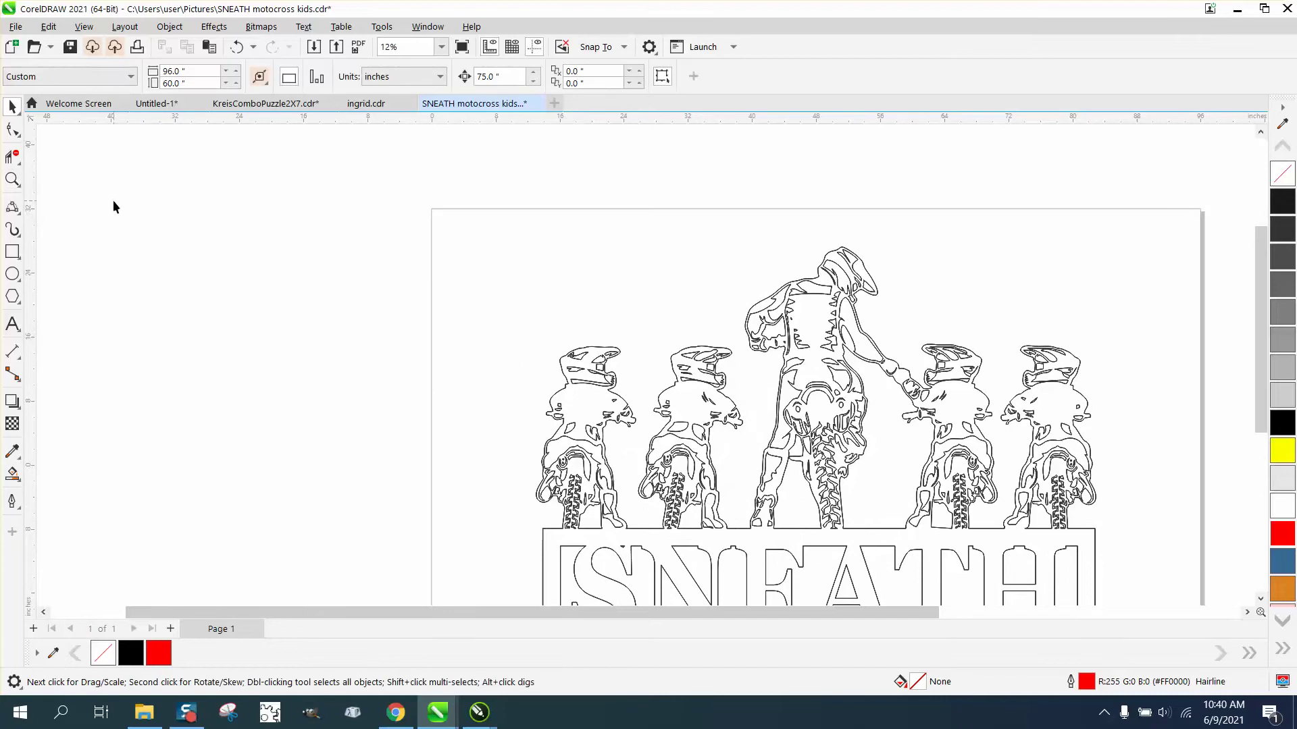
{"action": "left_click", "coordinate": [604, 348]}
{"action": "left_click_drag", "start_coordinate": [604, 348], "coordinate": [136, 208]}
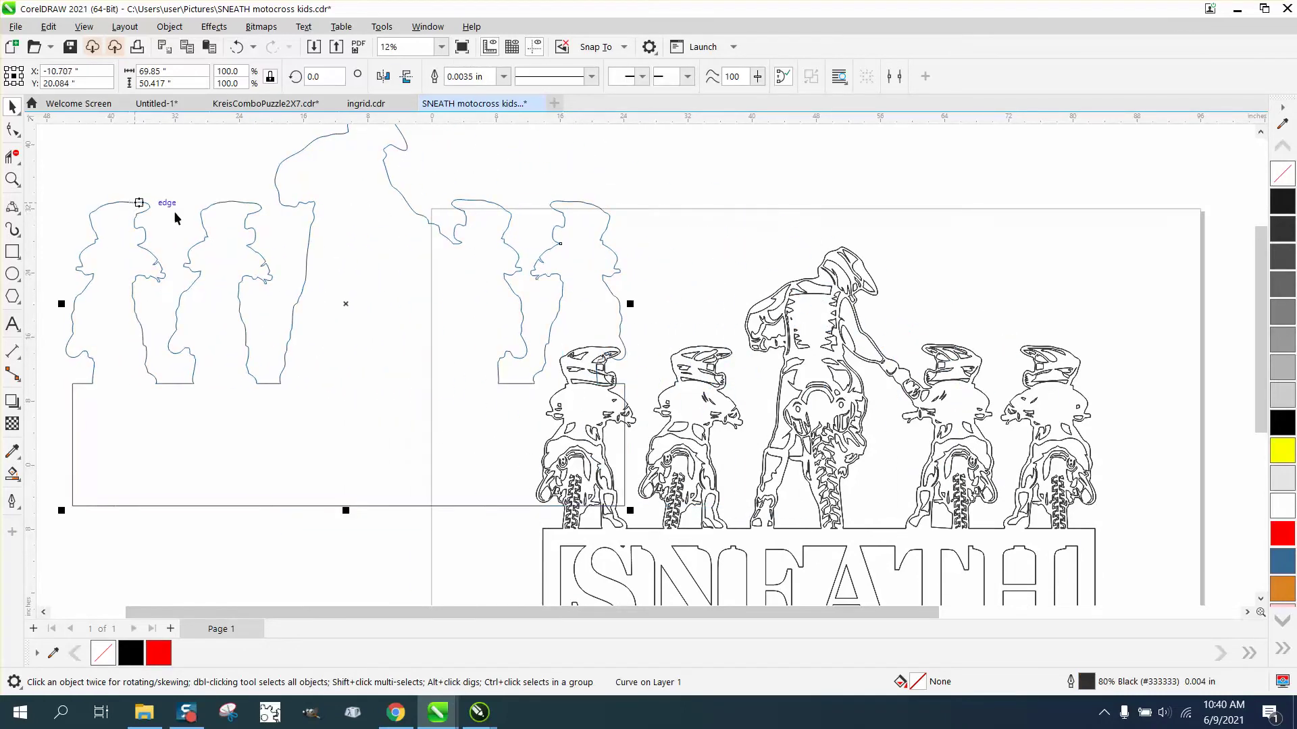
{"action": "left_click_drag", "start_coordinate": [709, 352], "coordinate": [435, 309]}
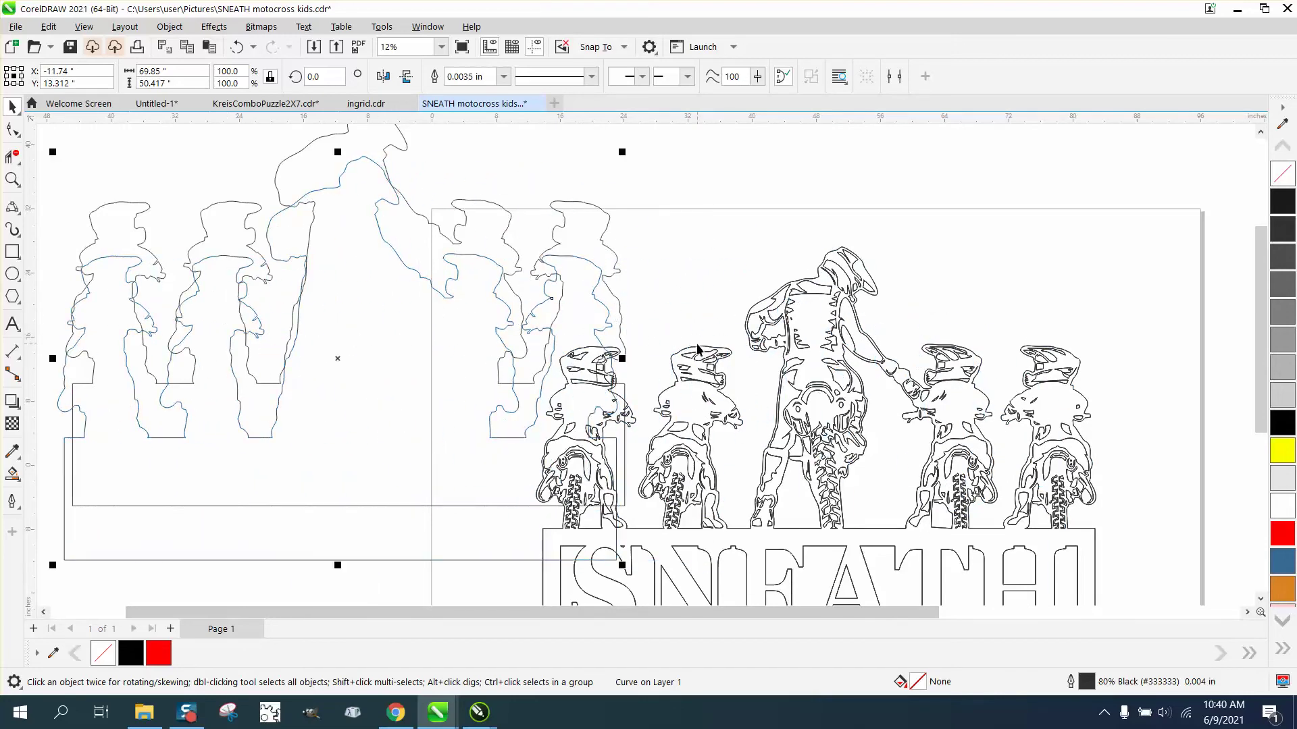
{"action": "left_click_drag", "start_coordinate": [702, 352], "coordinate": [165, 299]}
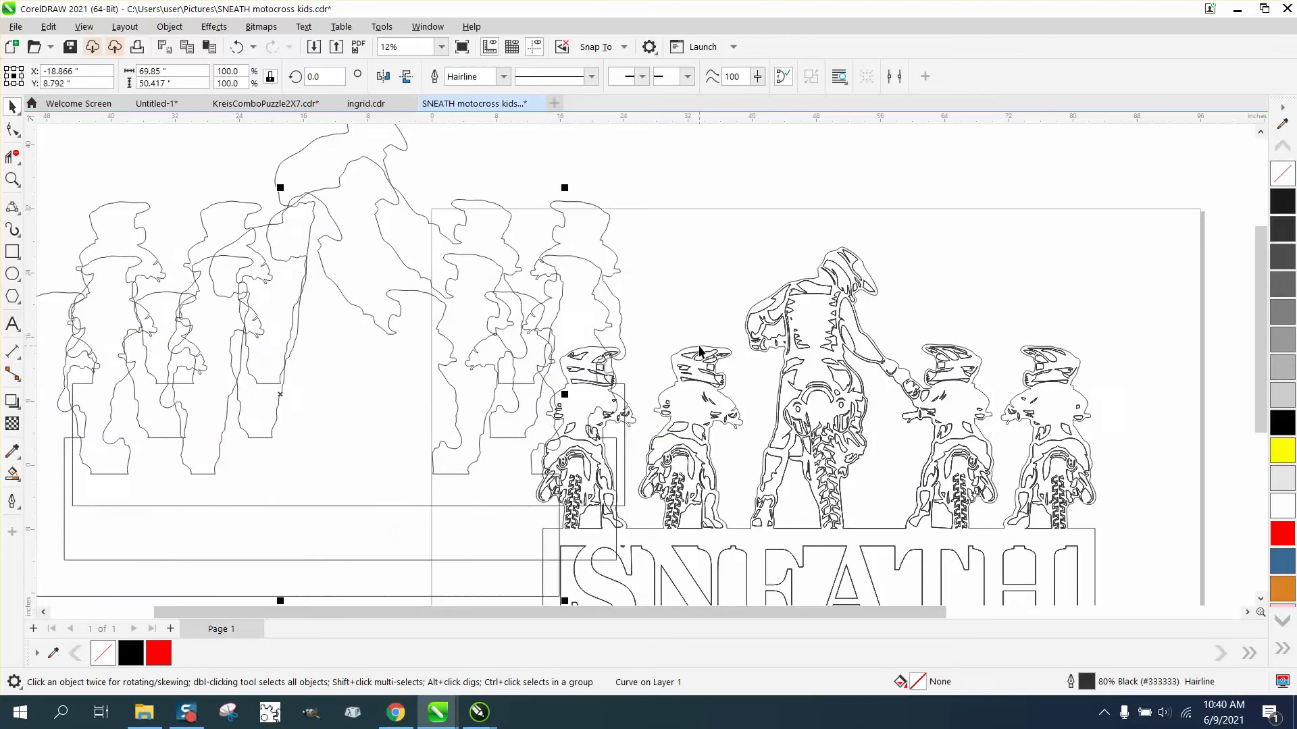
{"action": "left_click_drag", "start_coordinate": [699, 351], "coordinate": [409, 294]}
{"action": "left_click", "coordinate": [236, 46]}
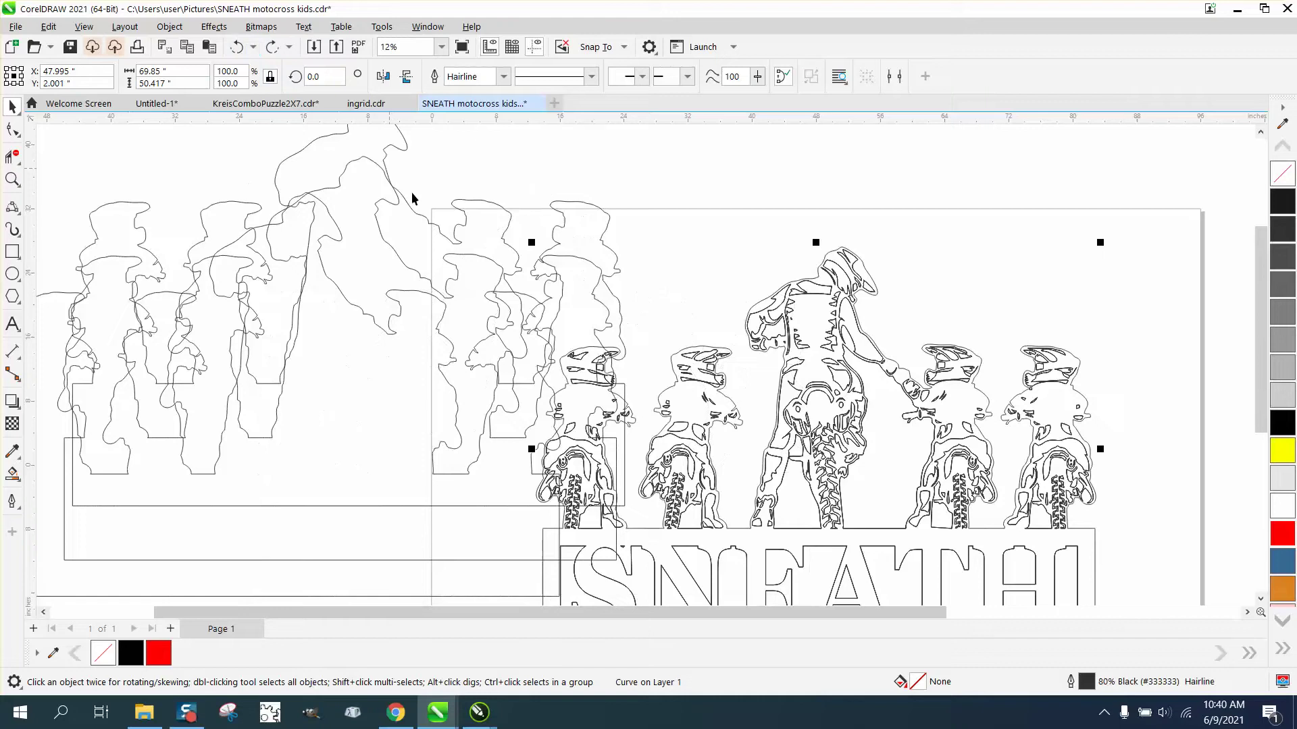
{"action": "left_click", "coordinate": [555, 277]}
{"action": "key", "text": "Delete"}
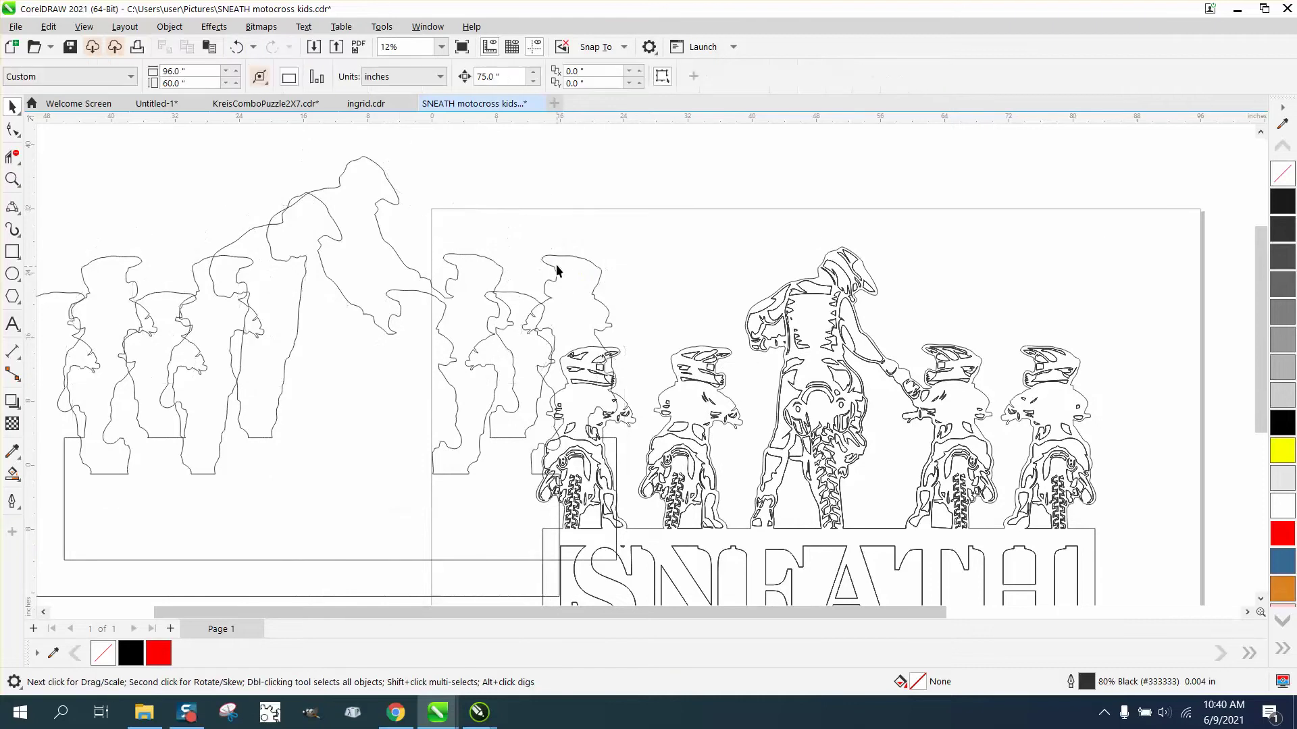
{"action": "left_click", "coordinate": [551, 258]}
{"action": "key", "text": "Delete"}
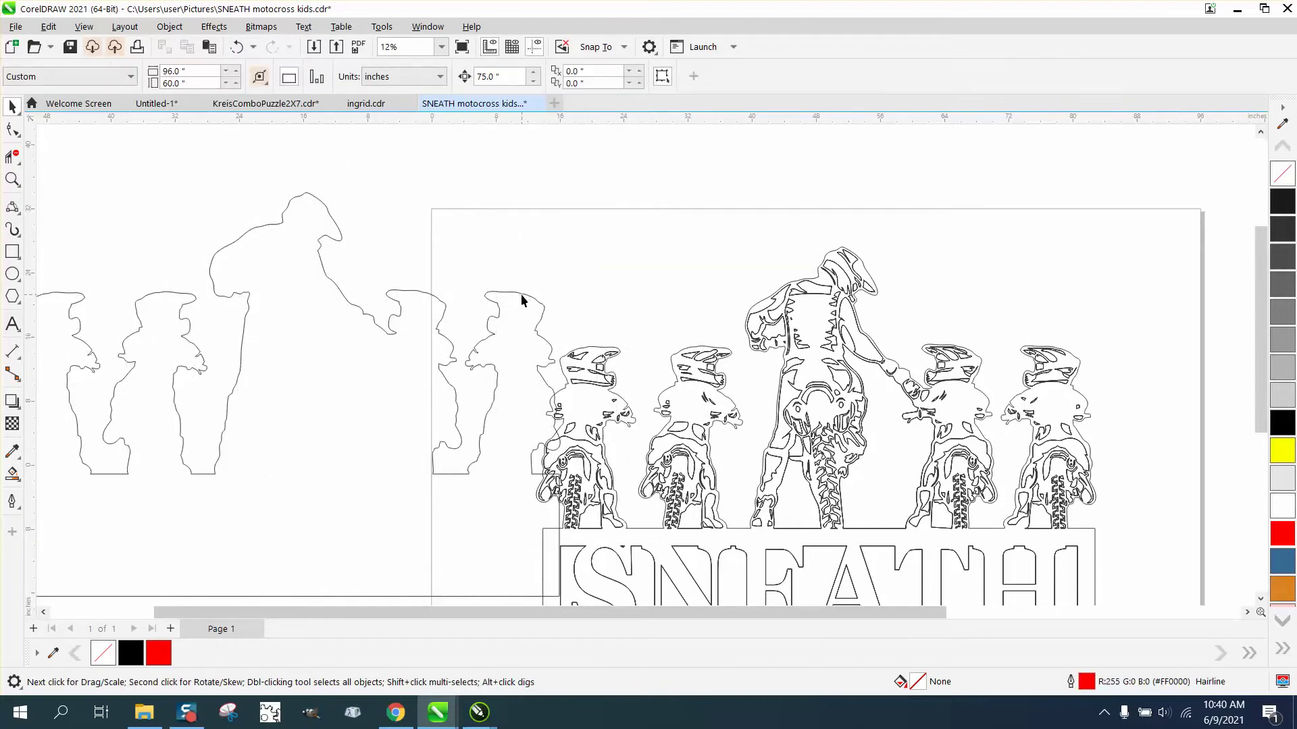
{"action": "left_click", "coordinate": [521, 295]}
{"action": "key", "text": "Delete"}
Zoom in on the left kid's helmet and drag the helmet cutout and outline shapes.
{"action": "scroll", "coordinate": [564, 302], "scroll_direction": "down", "scroll_amount": 2}
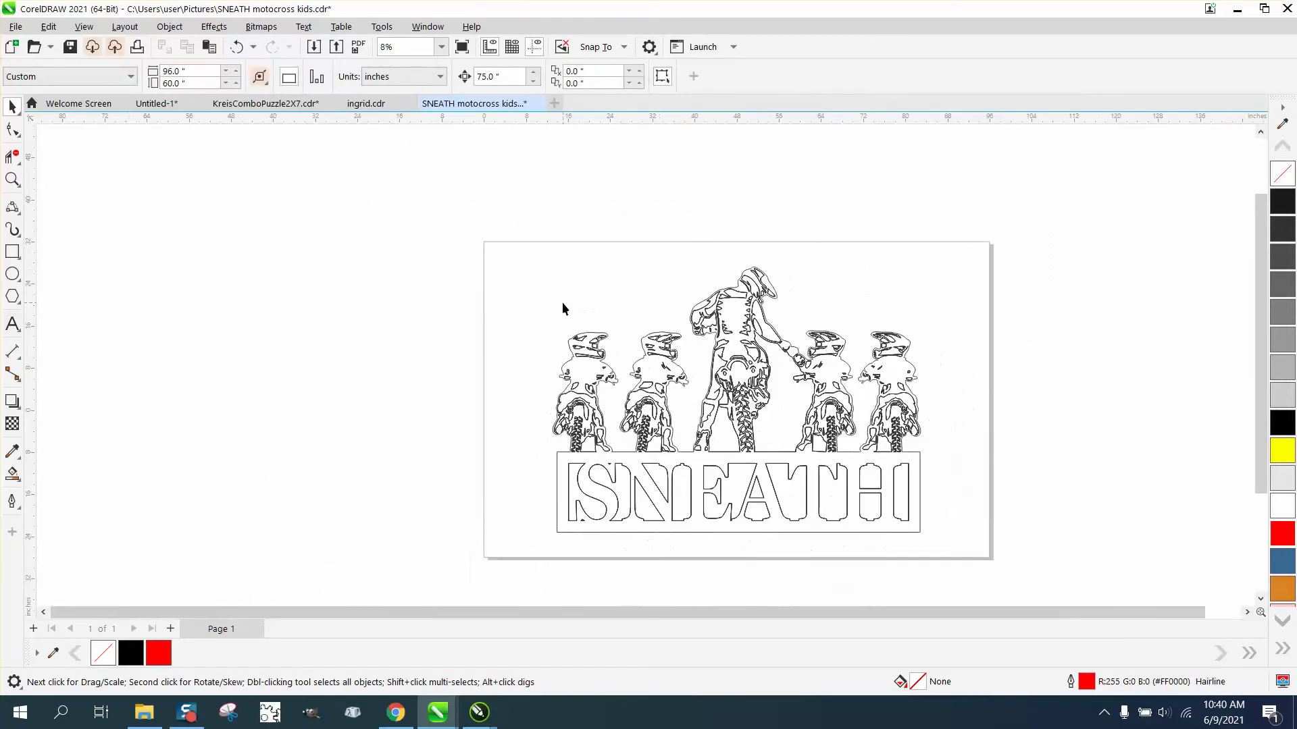
{"action": "scroll", "coordinate": [472, 286], "scroll_direction": "up", "scroll_amount": 2}
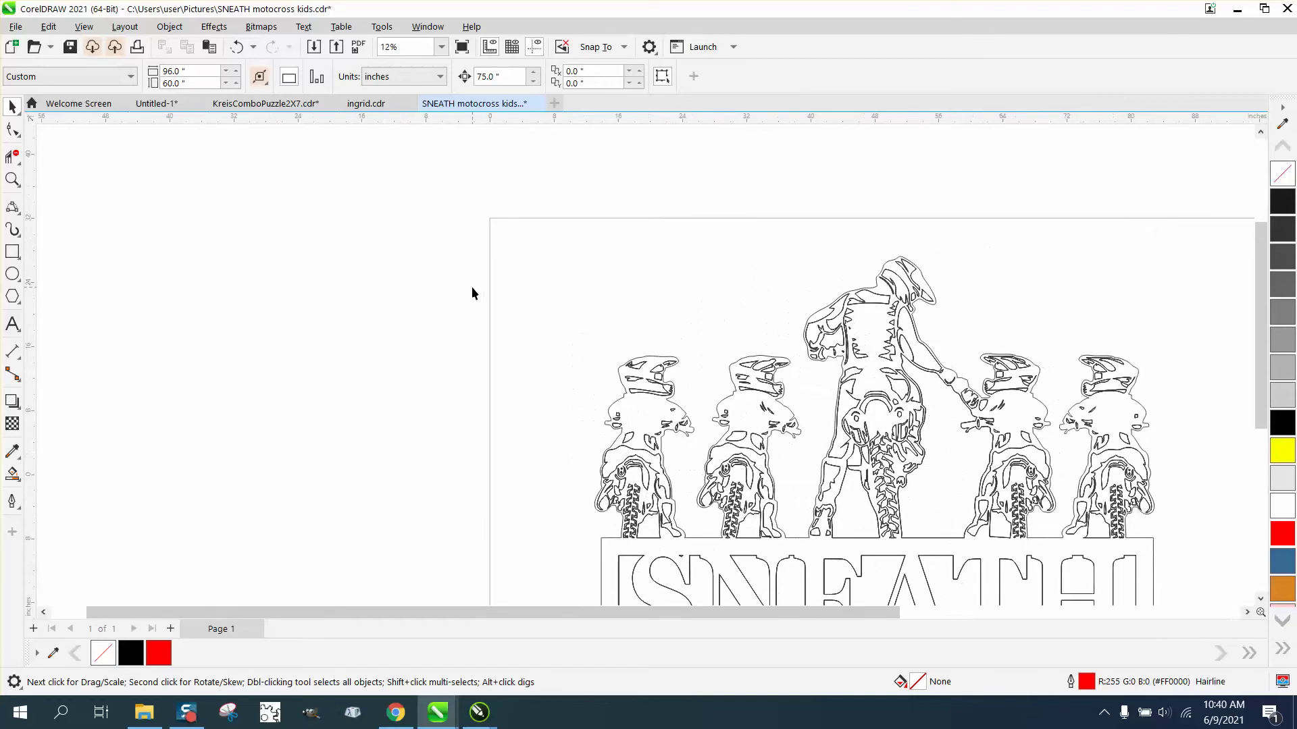
{"action": "scroll", "coordinate": [599, 315], "scroll_direction": "down", "scroll_amount": 1}
{"action": "left_click", "coordinate": [12, 179]}
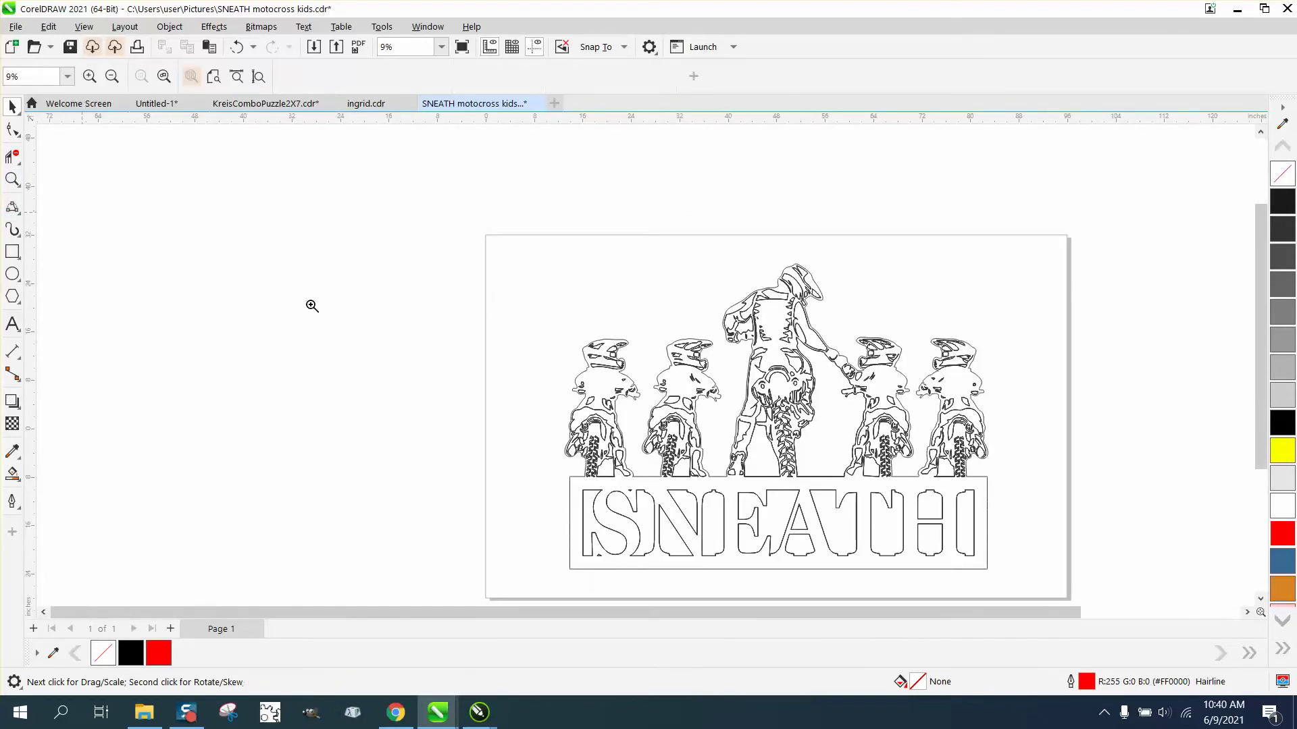
{"action": "left_click_drag", "start_coordinate": [582, 342], "coordinate": [608, 374]}
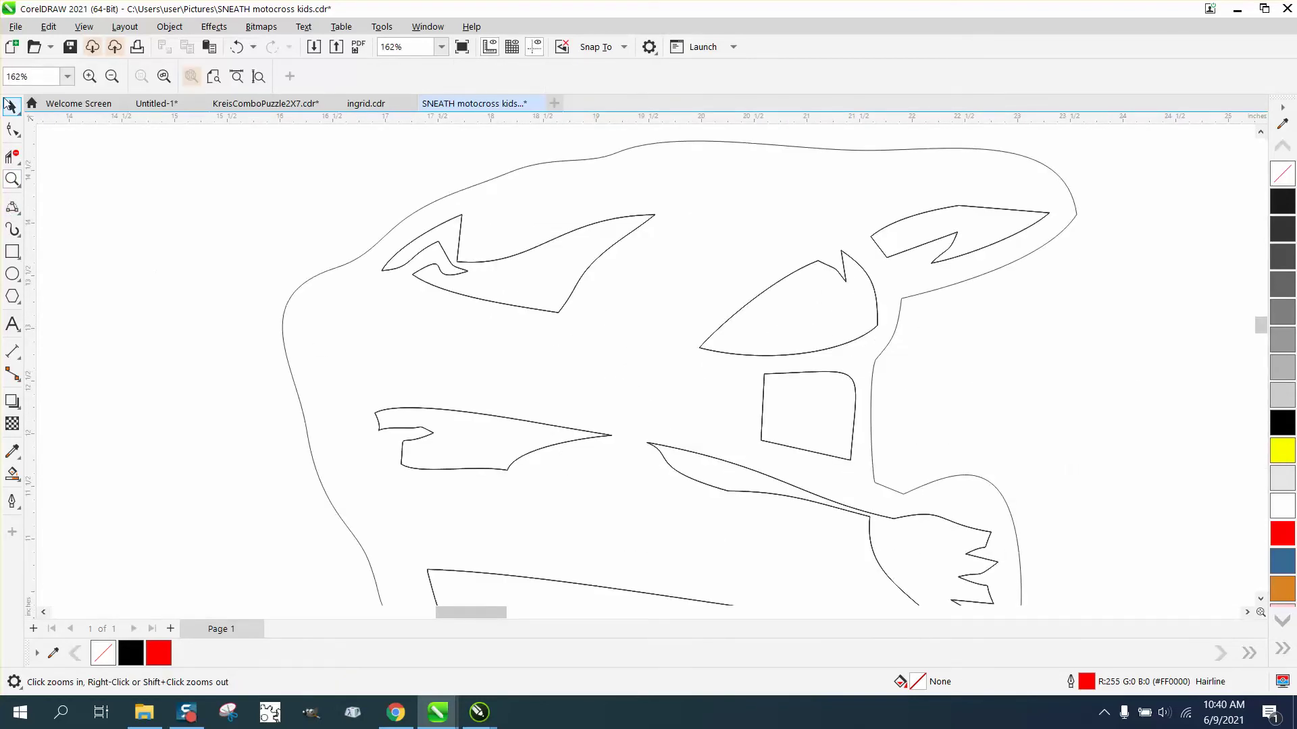
{"action": "left_click", "coordinate": [12, 106]}
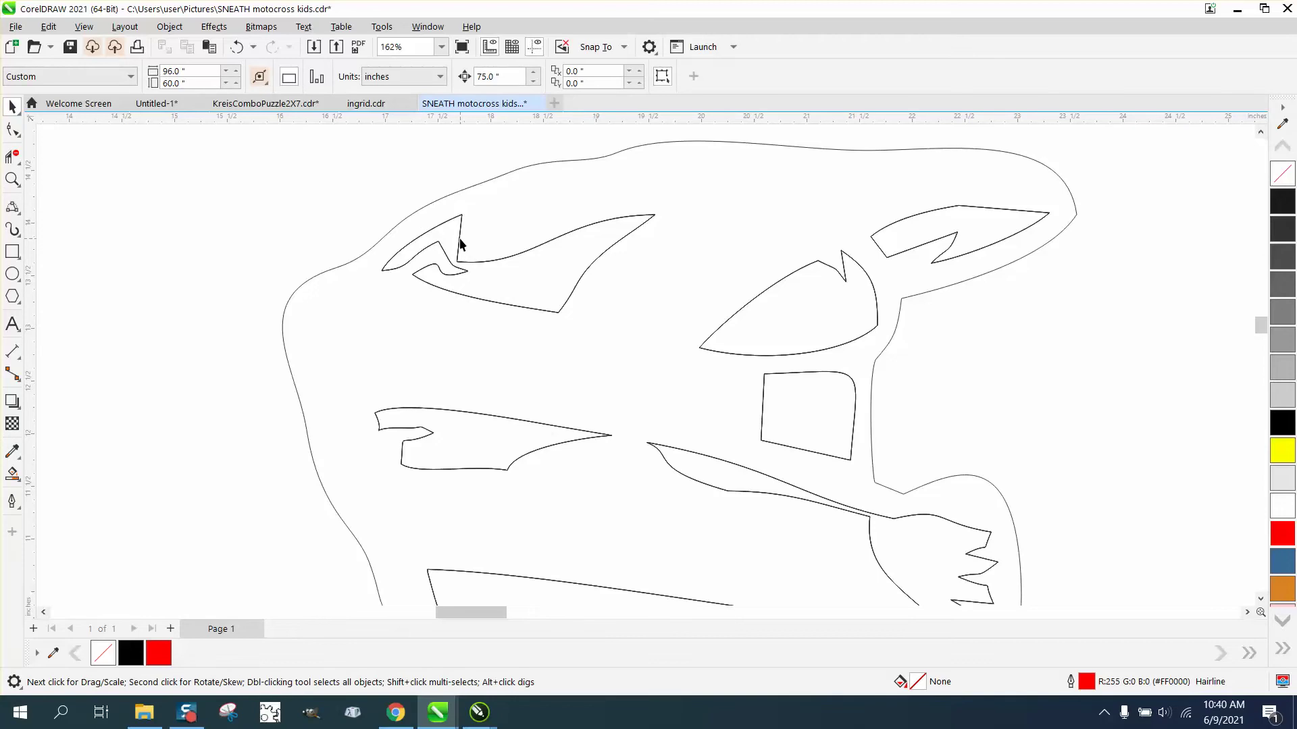
{"action": "left_click_drag", "start_coordinate": [460, 245], "coordinate": [220, 221]}
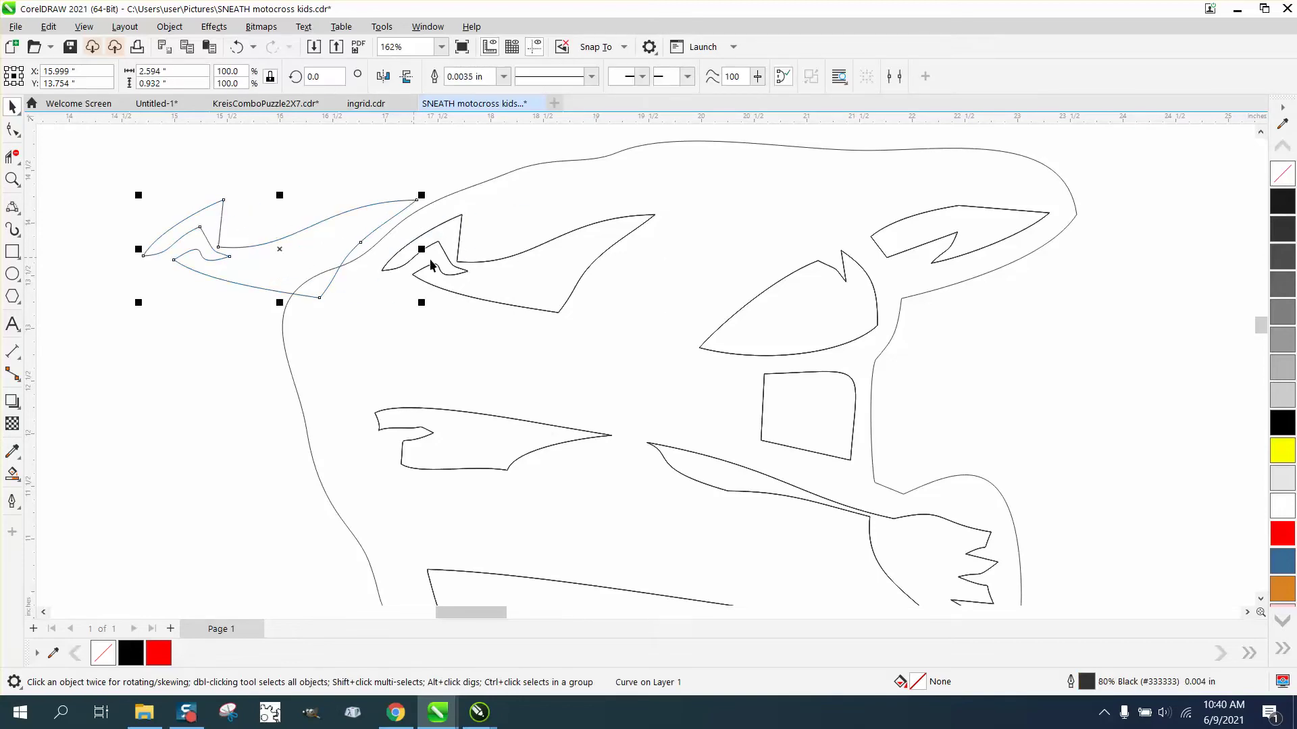
{"action": "left_click_drag", "start_coordinate": [324, 233], "coordinate": [471, 268]}
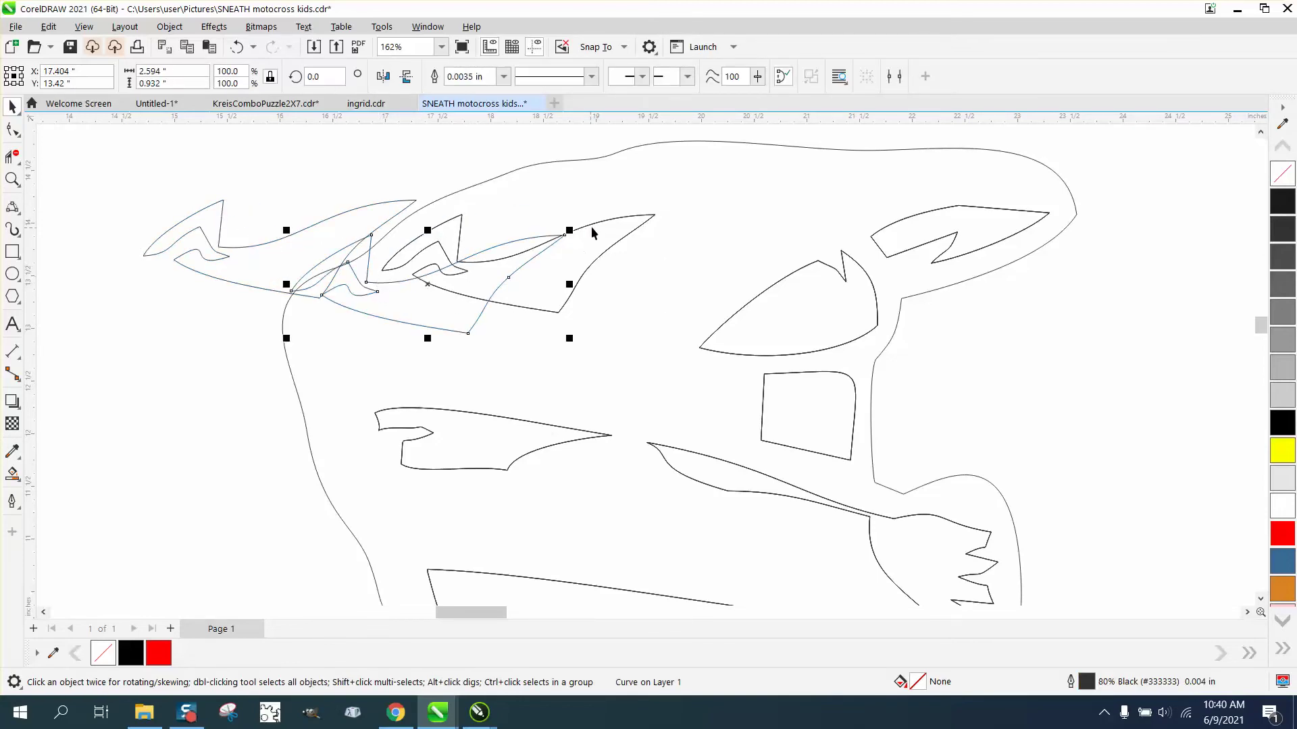
{"action": "left_click_drag", "start_coordinate": [592, 233], "coordinate": [633, 231]}
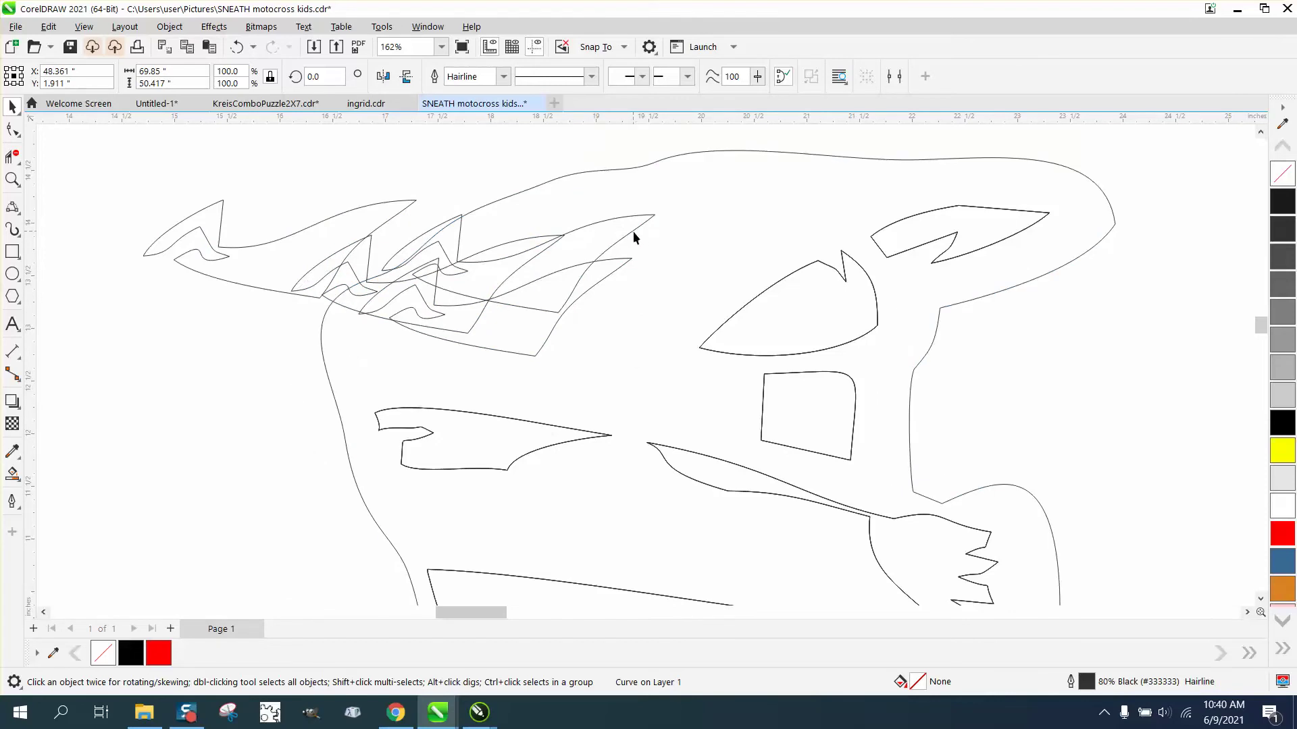
Undo the seven stray moves of the helmet outlines.
{"action": "left_click", "coordinate": [234, 52]}
{"action": "left_click", "coordinate": [234, 51]}
{"action": "left_click", "coordinate": [236, 52]}
{"action": "left_click", "coordinate": [240, 54]}
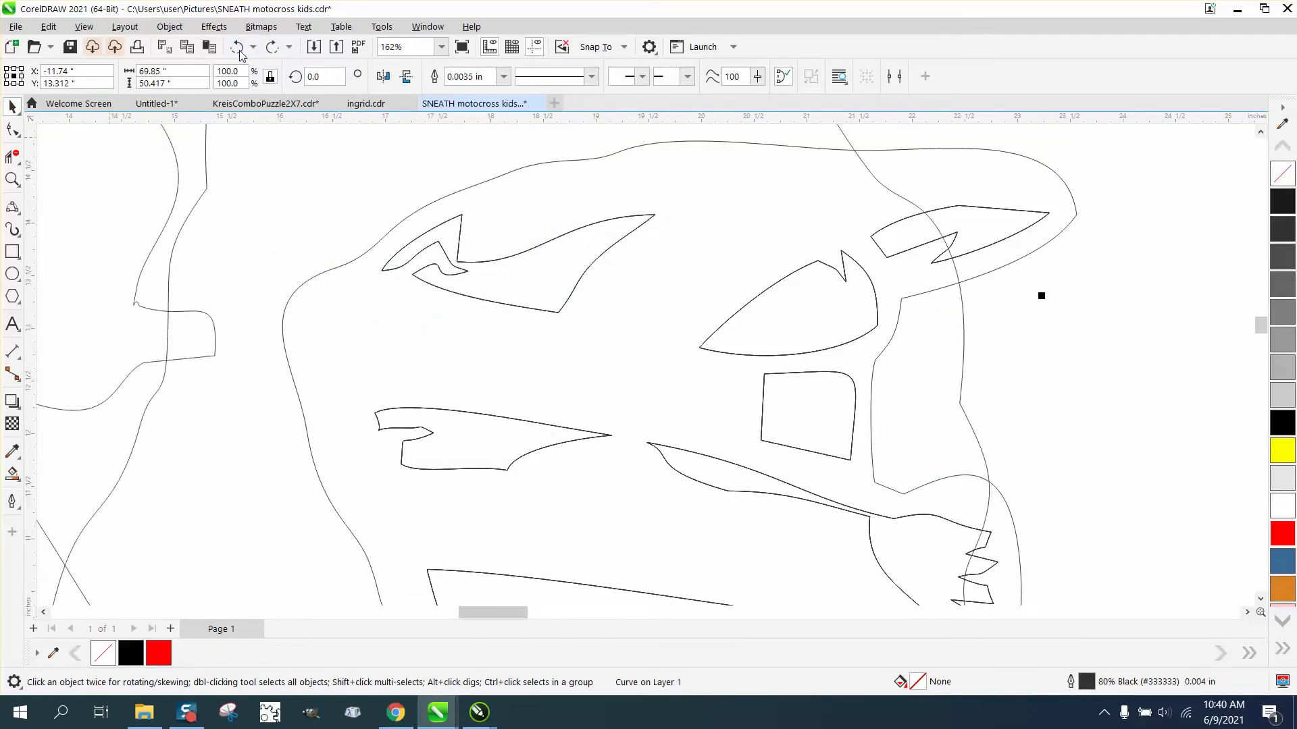
{"action": "left_click", "coordinate": [237, 47]}
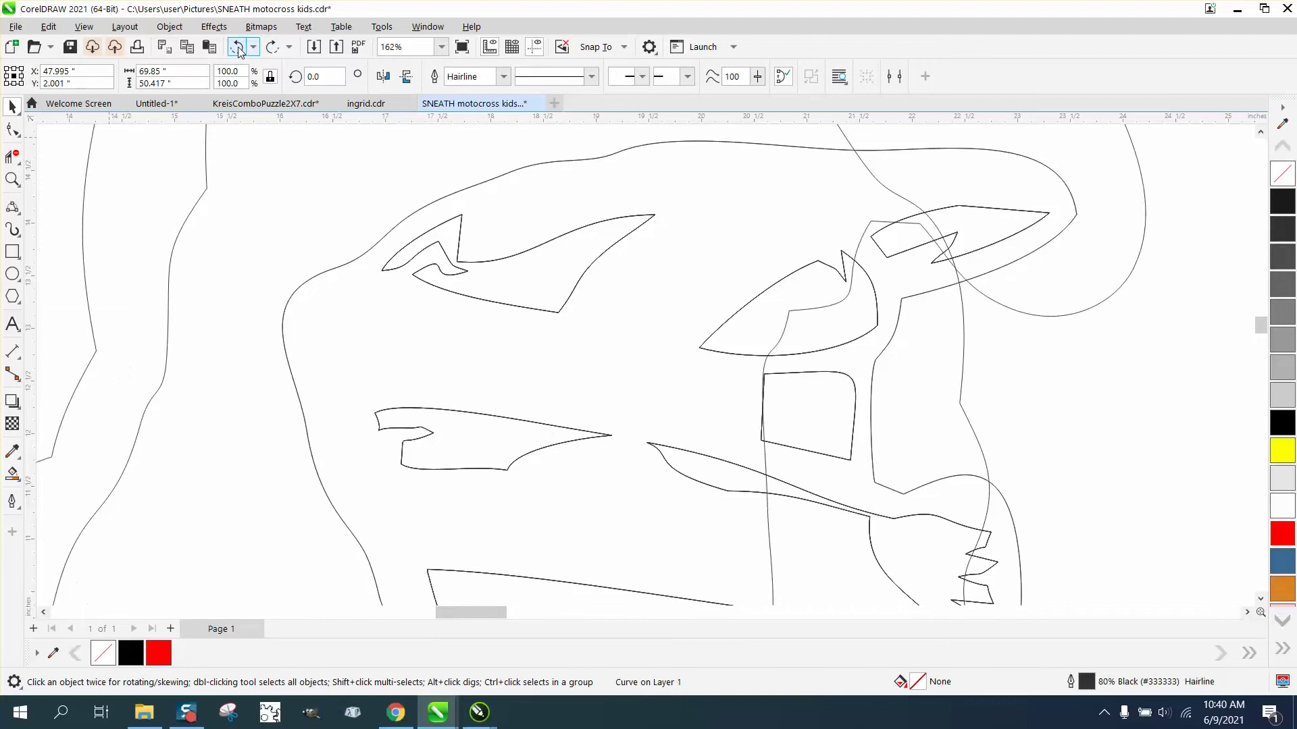
{"action": "left_click", "coordinate": [236, 47]}
{"action": "left_click", "coordinate": [236, 47]}
Zoom back out so the whole SNEATH sign fills the view.
{"action": "key", "text": "F4"}
{"action": "key", "text": "F3"}
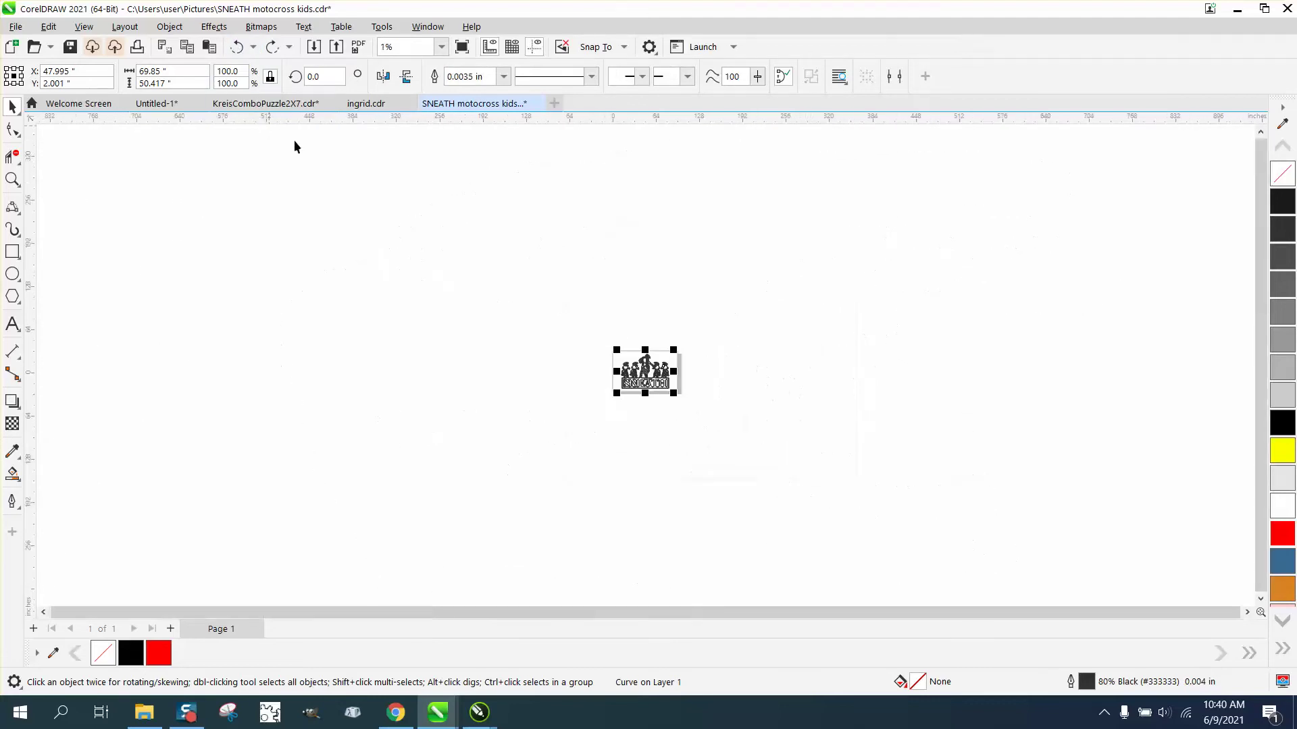
{"action": "left_click", "coordinate": [12, 179]}
{"action": "left_click_drag", "start_coordinate": [600, 340], "coordinate": [709, 405]}
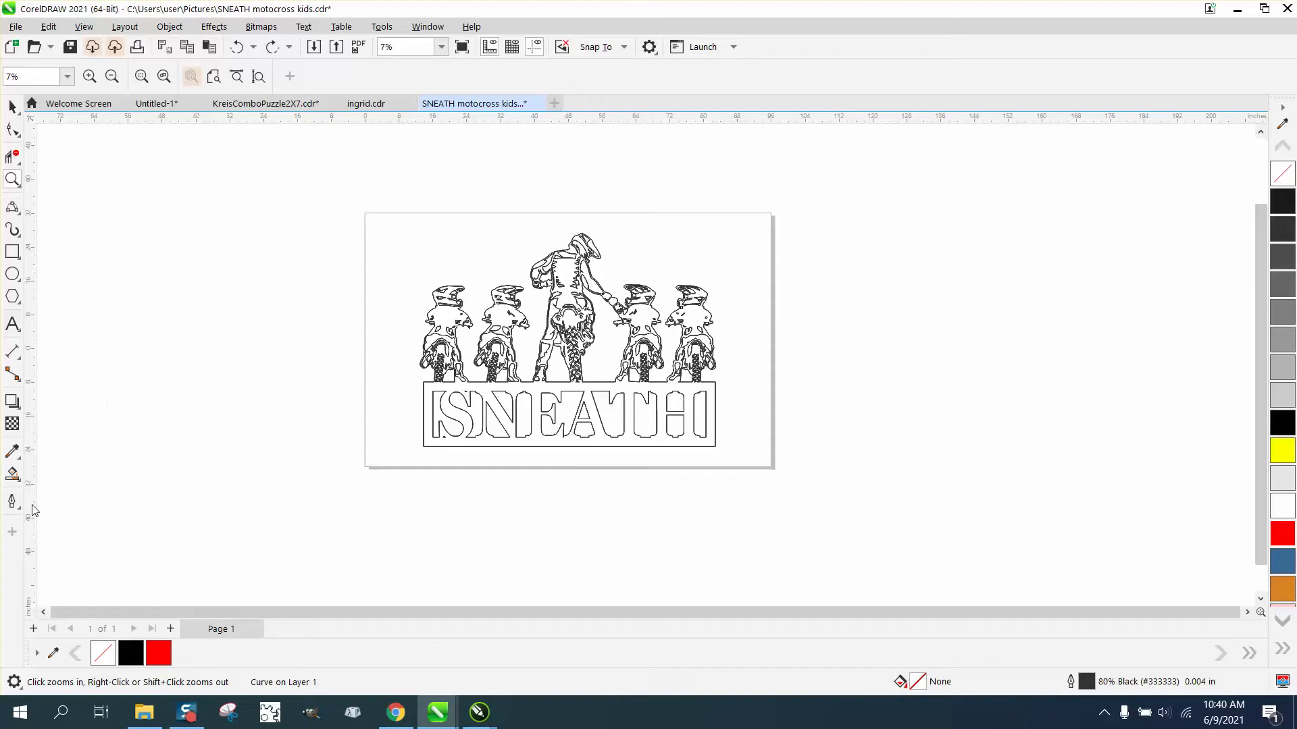
Set up Smart Fill with red as the fill colour, with the artwork deselected.
{"action": "left_click", "coordinate": [18, 481]}
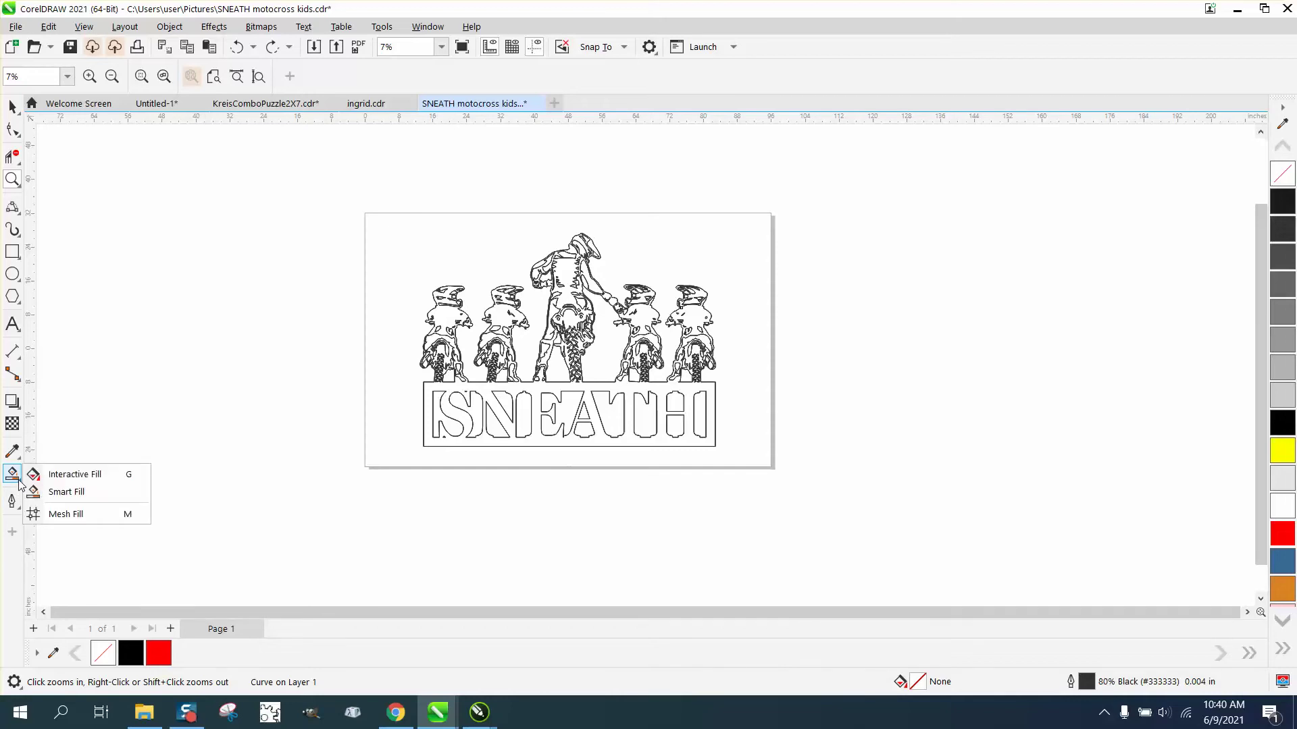
{"action": "left_click", "coordinate": [64, 493]}
{"action": "left_click", "coordinate": [182, 76]}
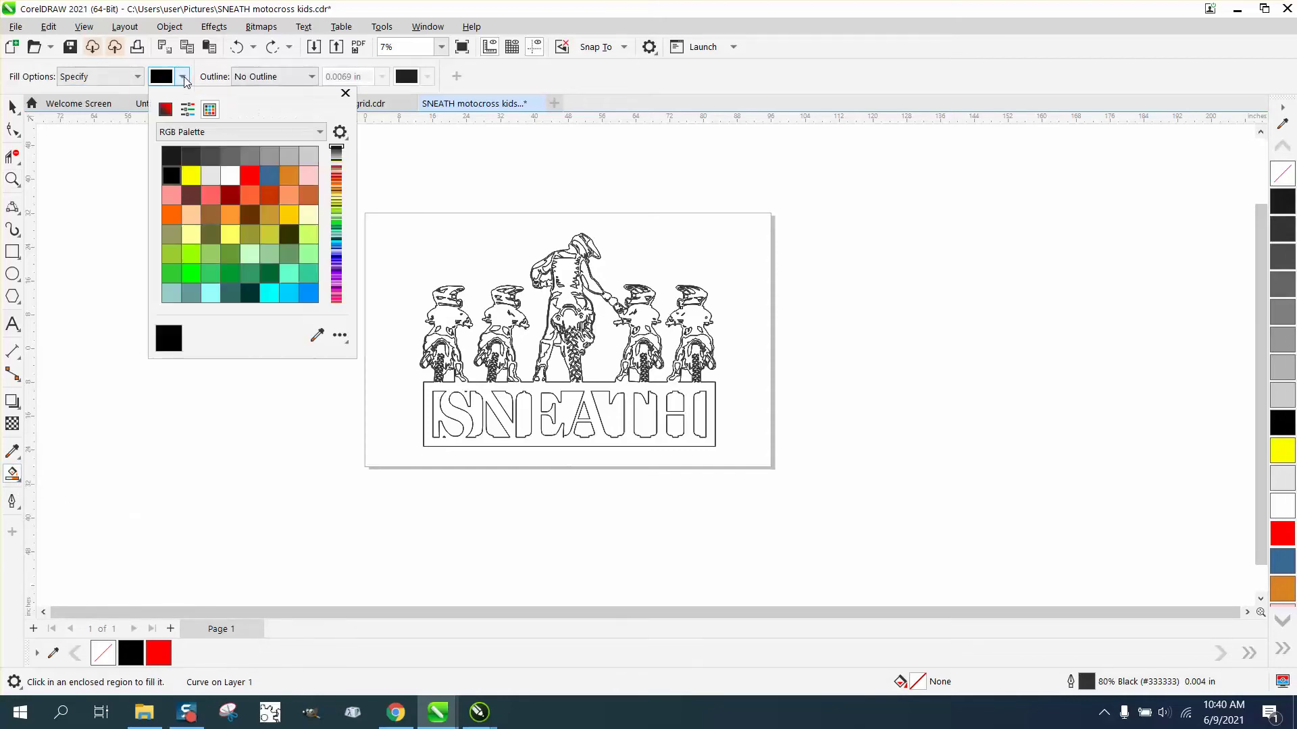
{"action": "left_click", "coordinate": [248, 176]}
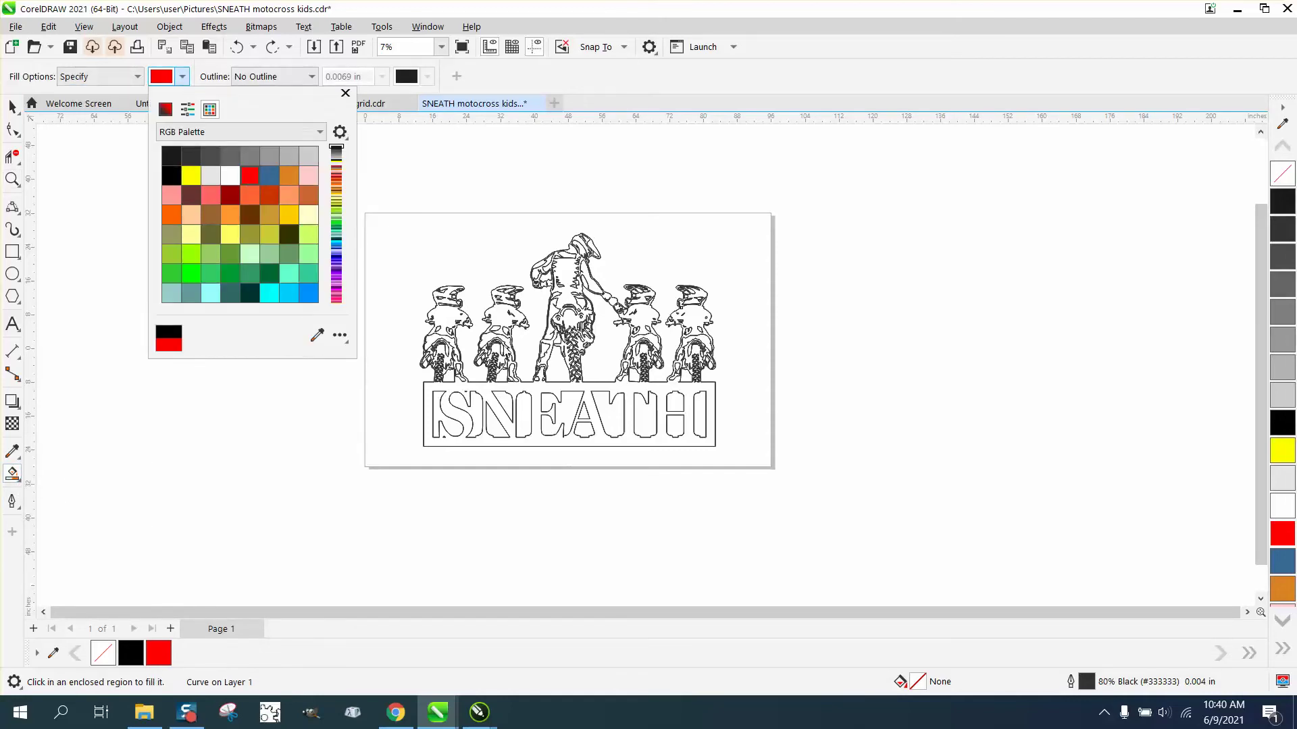
{"action": "left_click", "coordinate": [501, 314]}
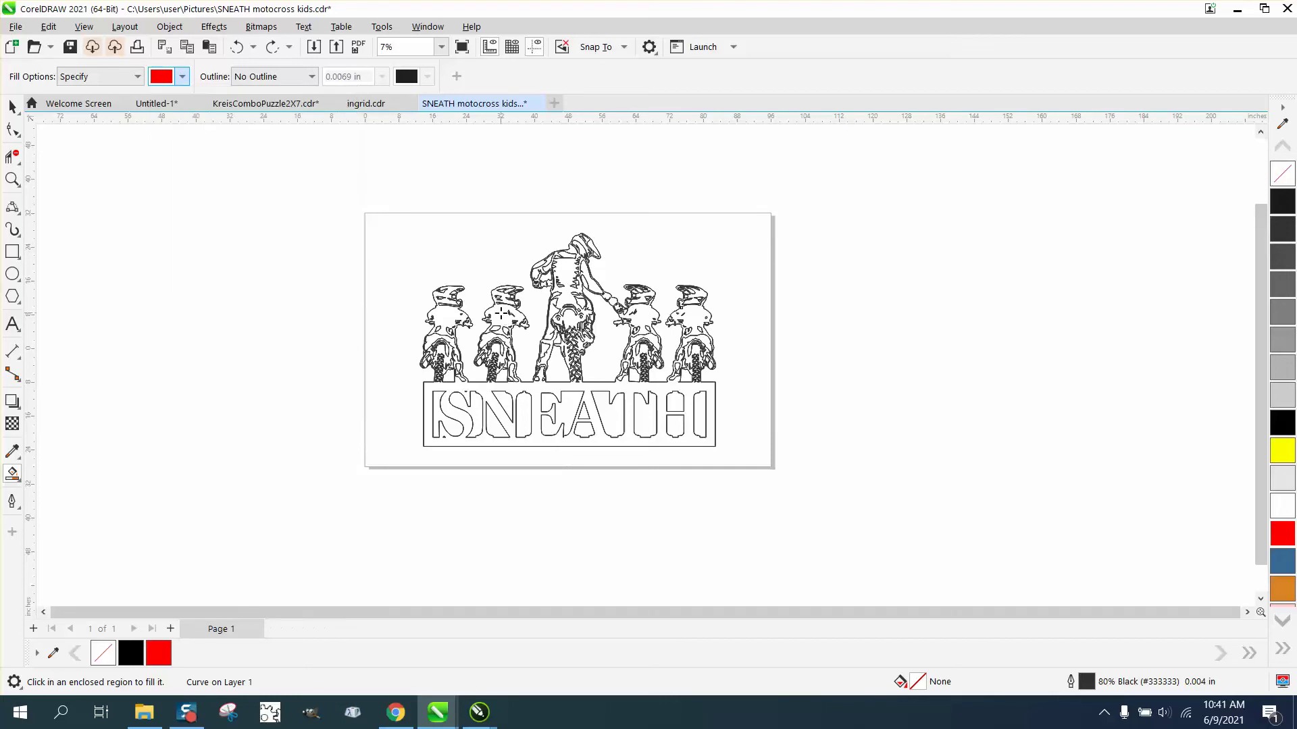
{"action": "left_click", "coordinate": [12, 107]}
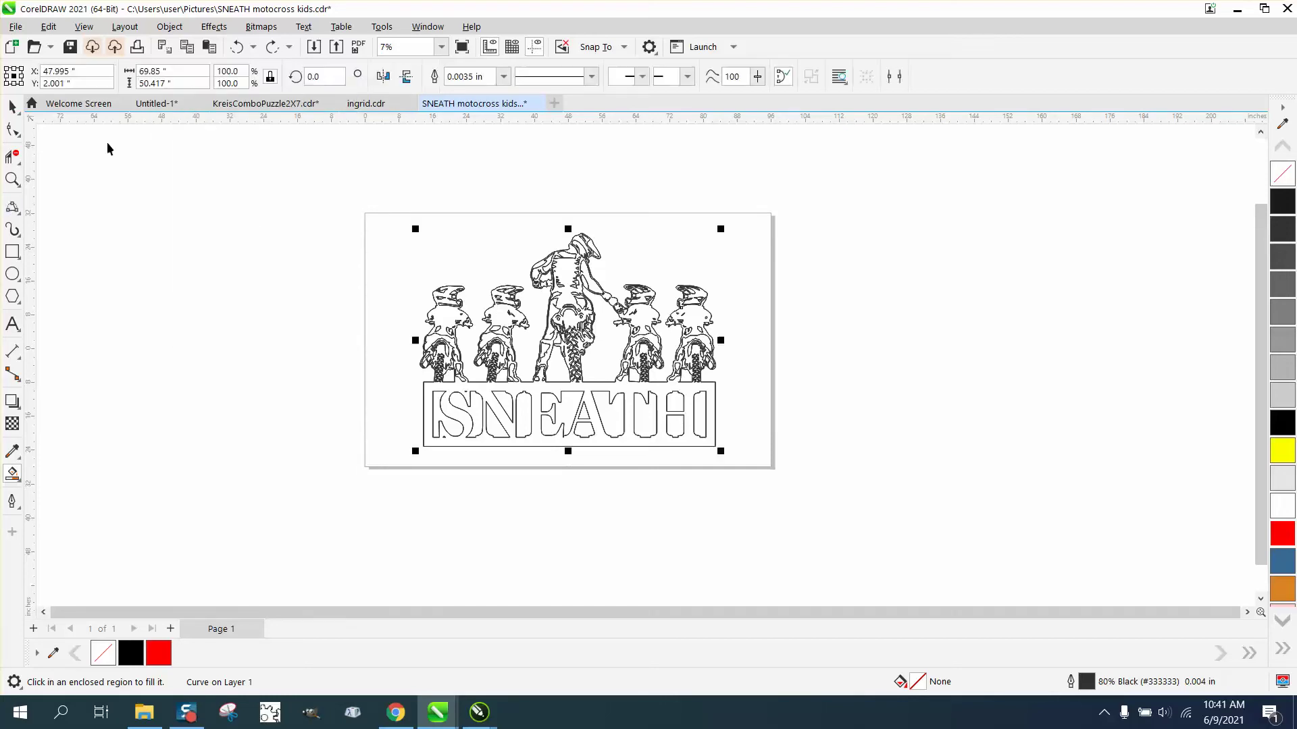
{"action": "left_click", "coordinate": [107, 142]}
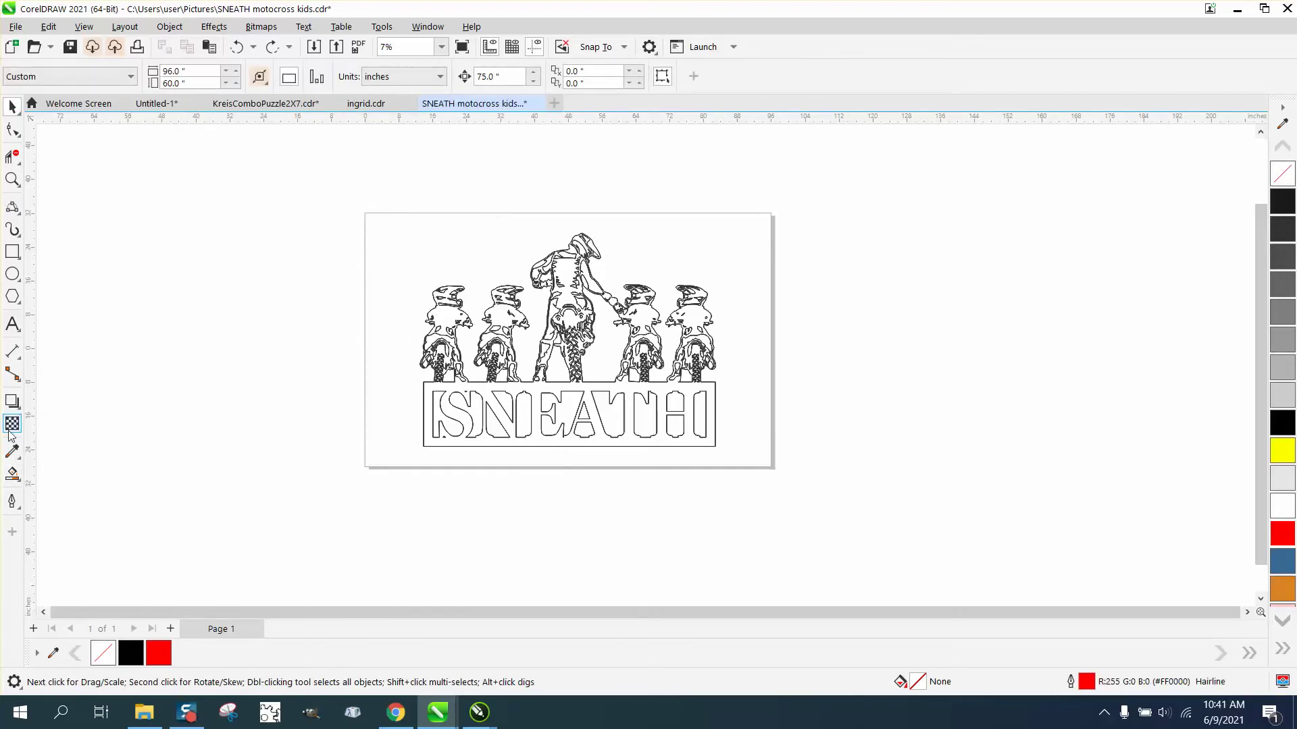
{"action": "left_click", "coordinate": [11, 474]}
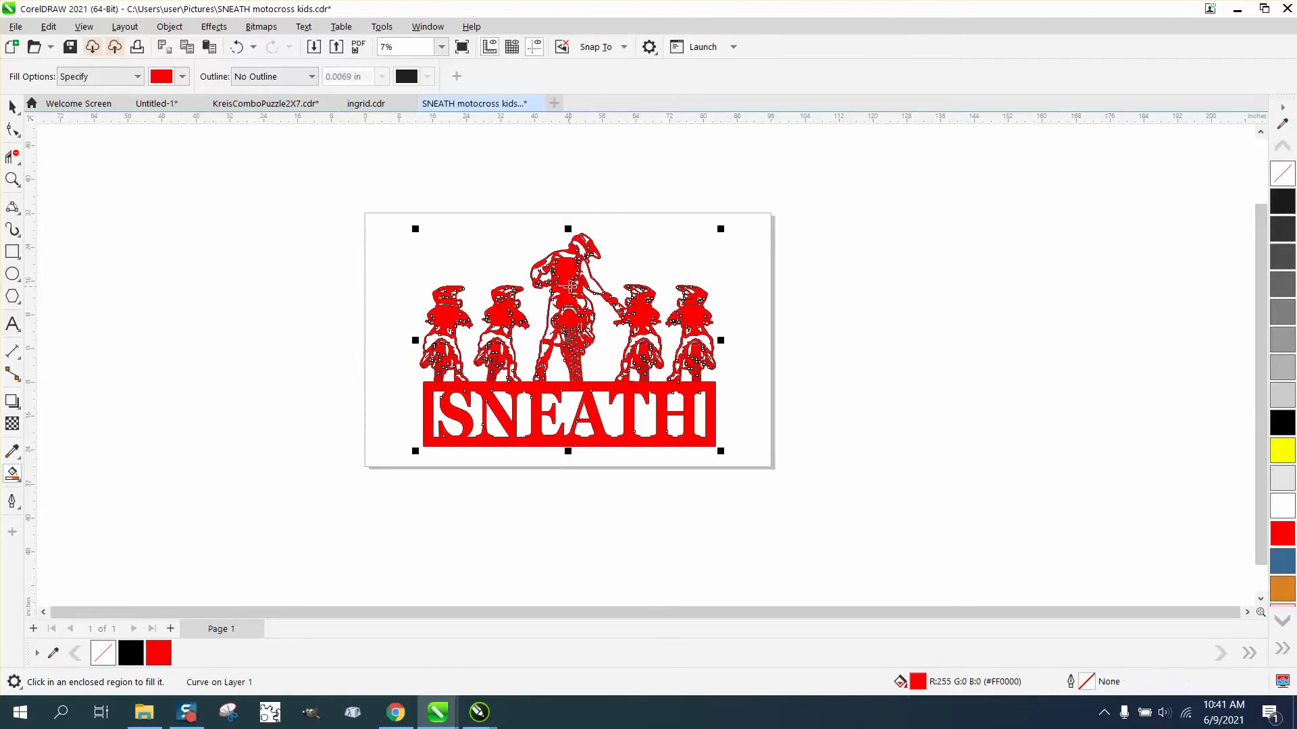
Shift the red copy right of the page and give it no fill with a red outline.
{"action": "key", "text": "Right"}
{"action": "key", "text": "Right"}
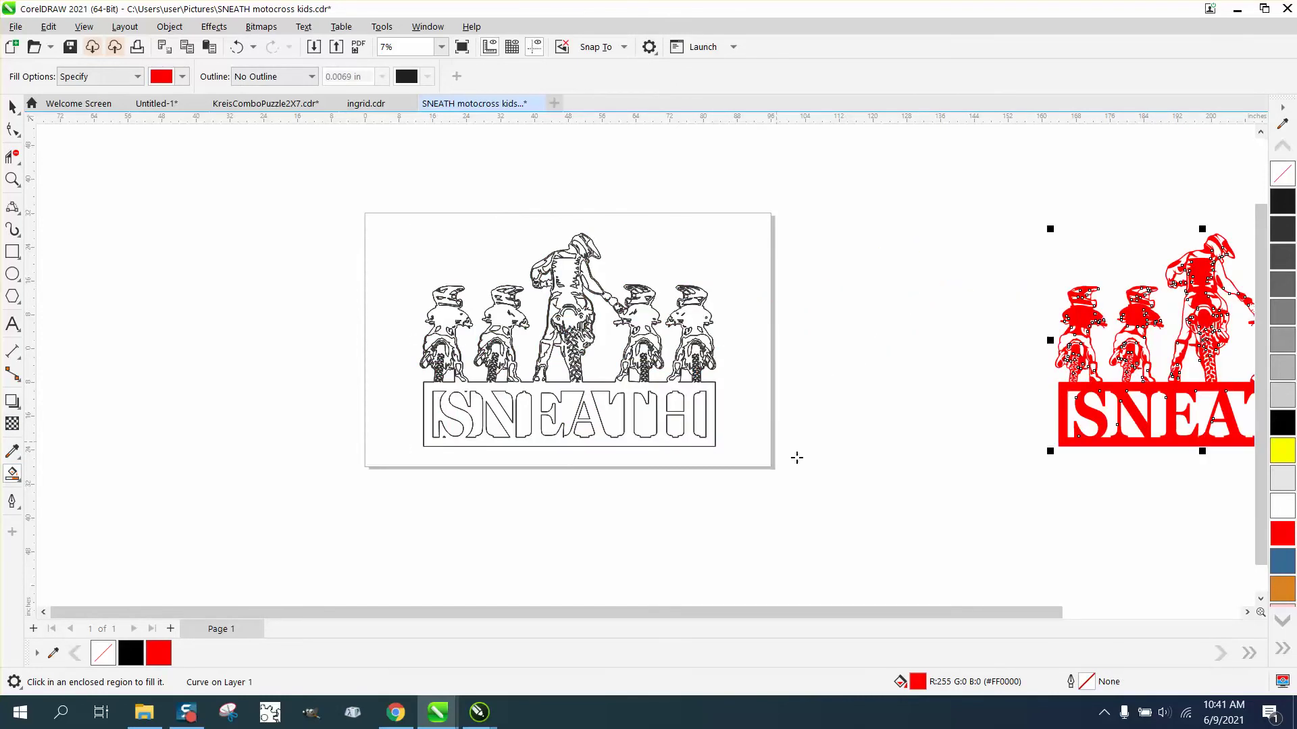
{"action": "left_click_drag", "start_coordinate": [1036, 616], "coordinate": [1215, 616]}
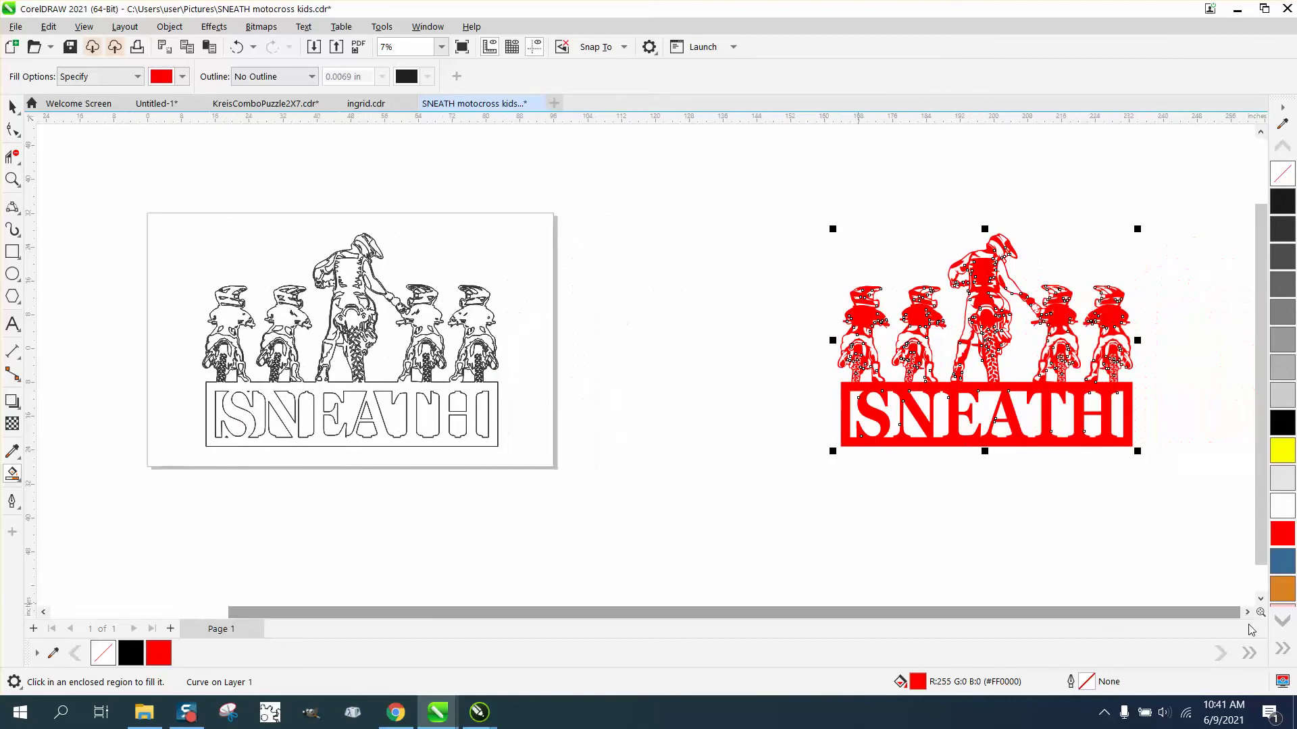
{"action": "left_click", "coordinate": [1282, 174]}
{"action": "right_click", "coordinate": [1287, 544]}
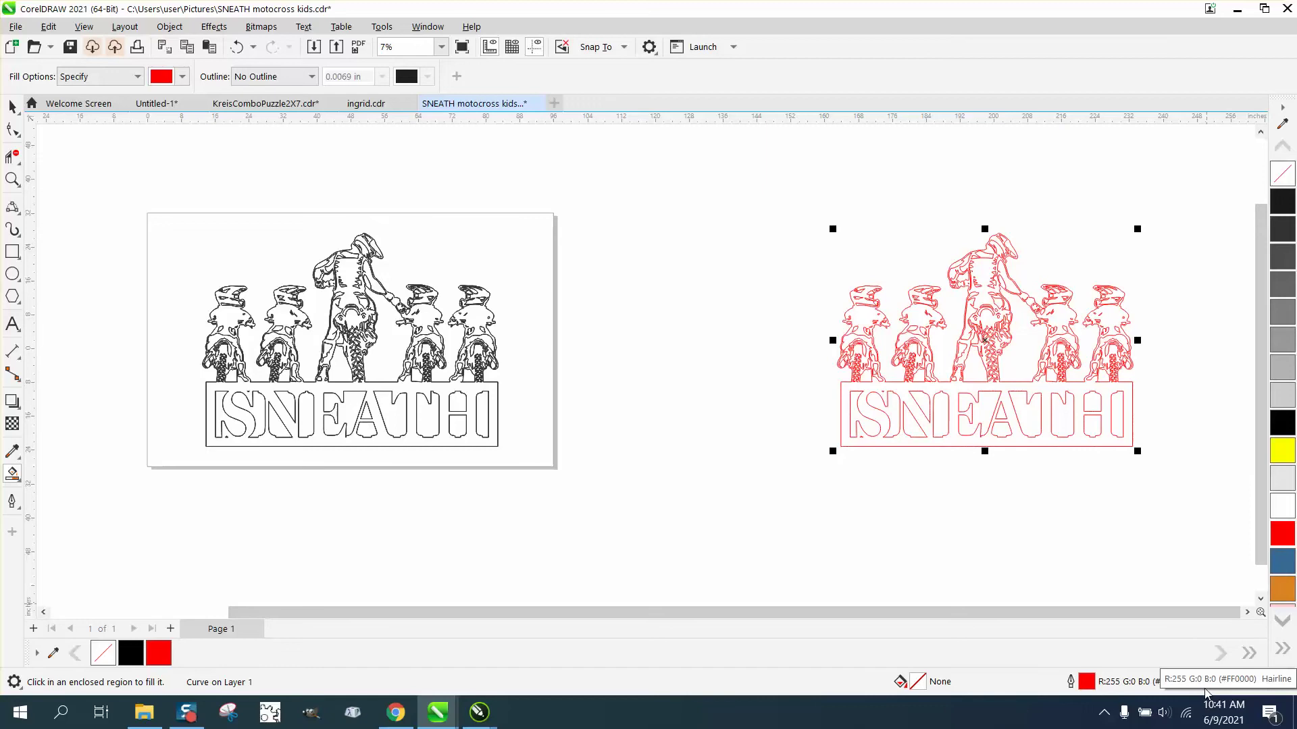
Zoom onto the copy's first helmet and break the red outline curve apart.
{"action": "left_click", "coordinate": [18, 179]}
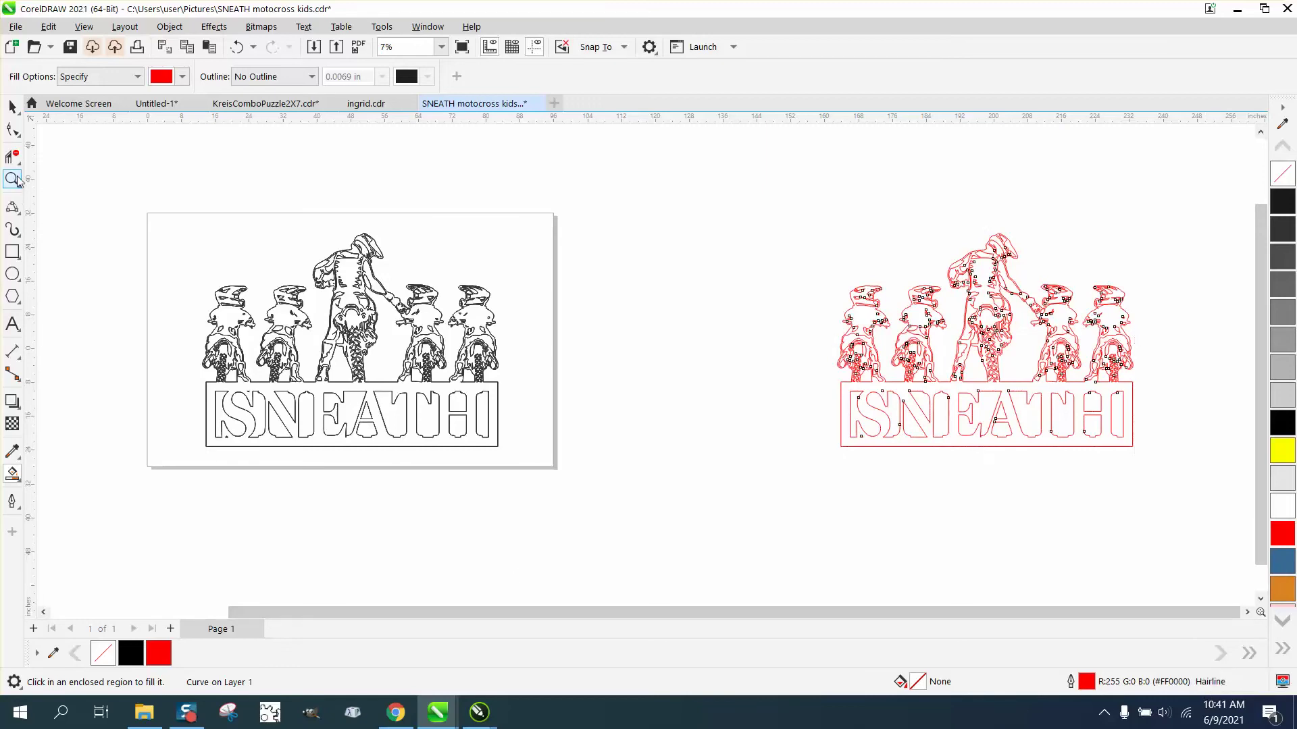
{"action": "left_click", "coordinate": [890, 305]}
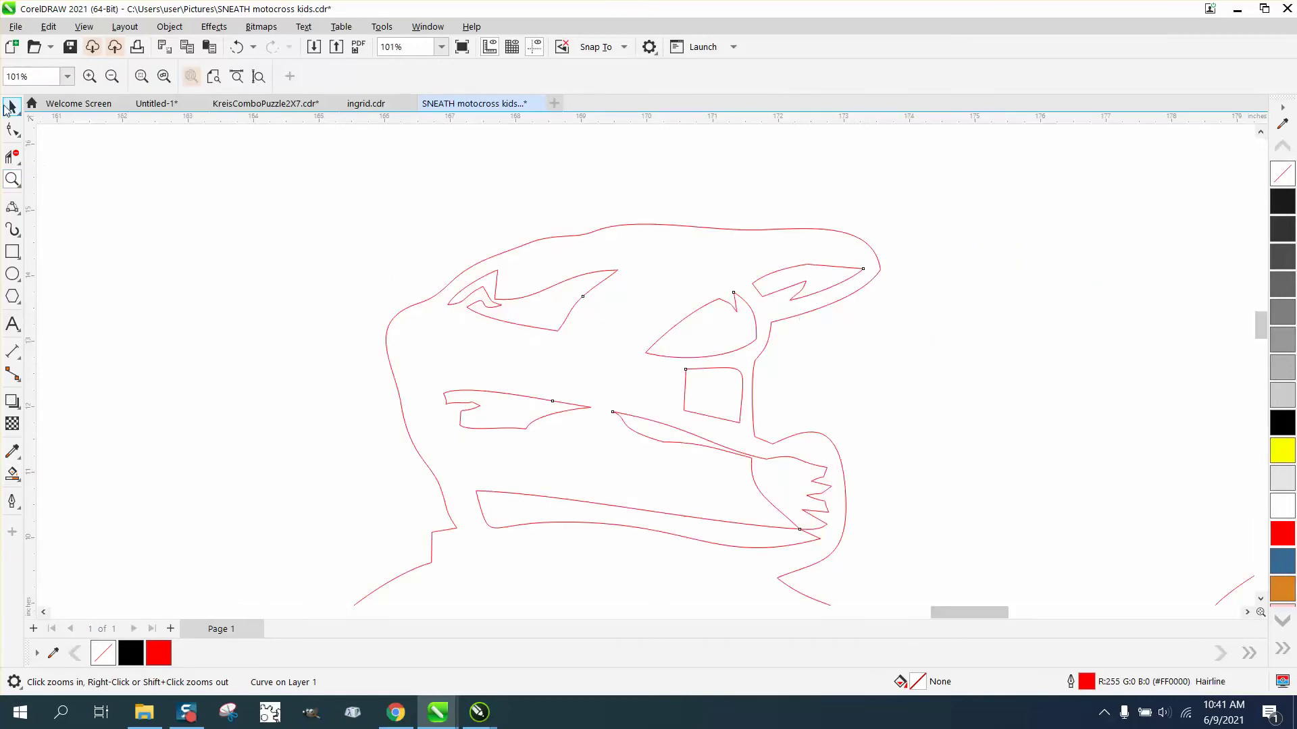
{"action": "left_click", "coordinate": [8, 108]}
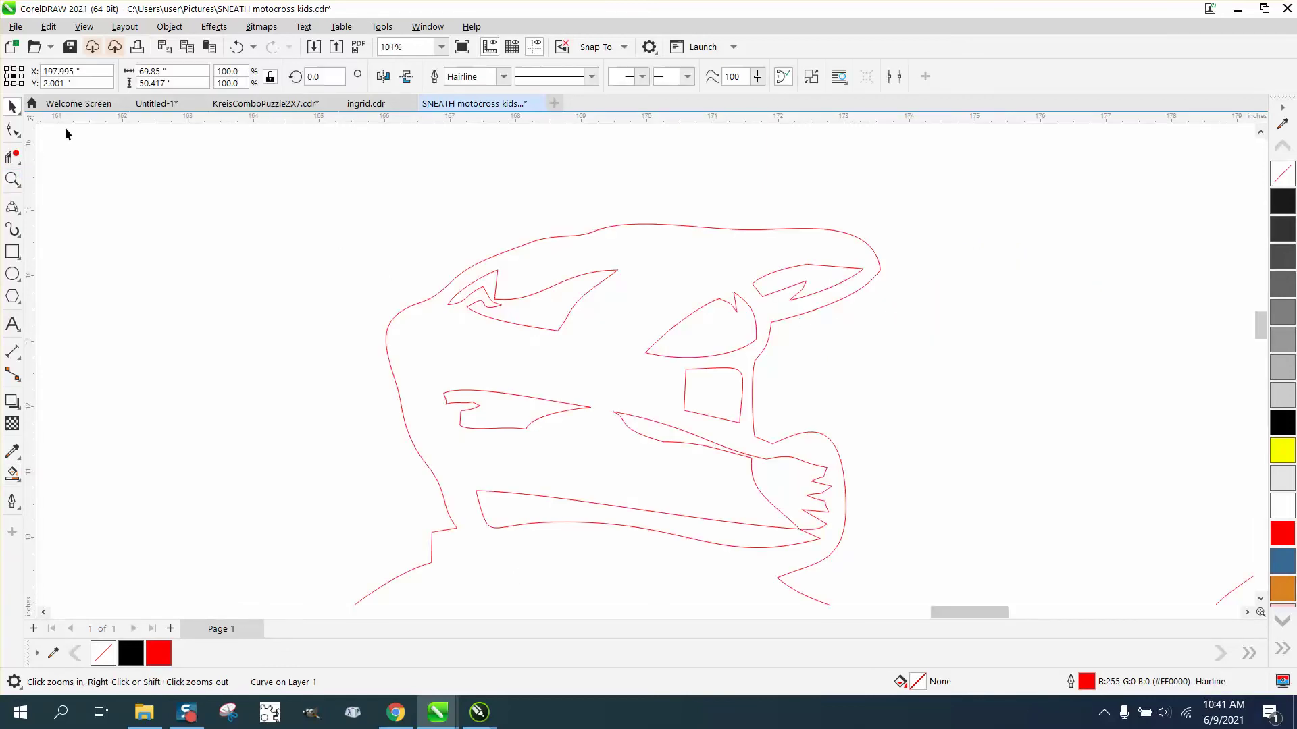
{"action": "left_click", "coordinate": [499, 279]}
{"action": "scroll", "coordinate": [500, 279], "scroll_direction": "down", "scroll_amount": 4}
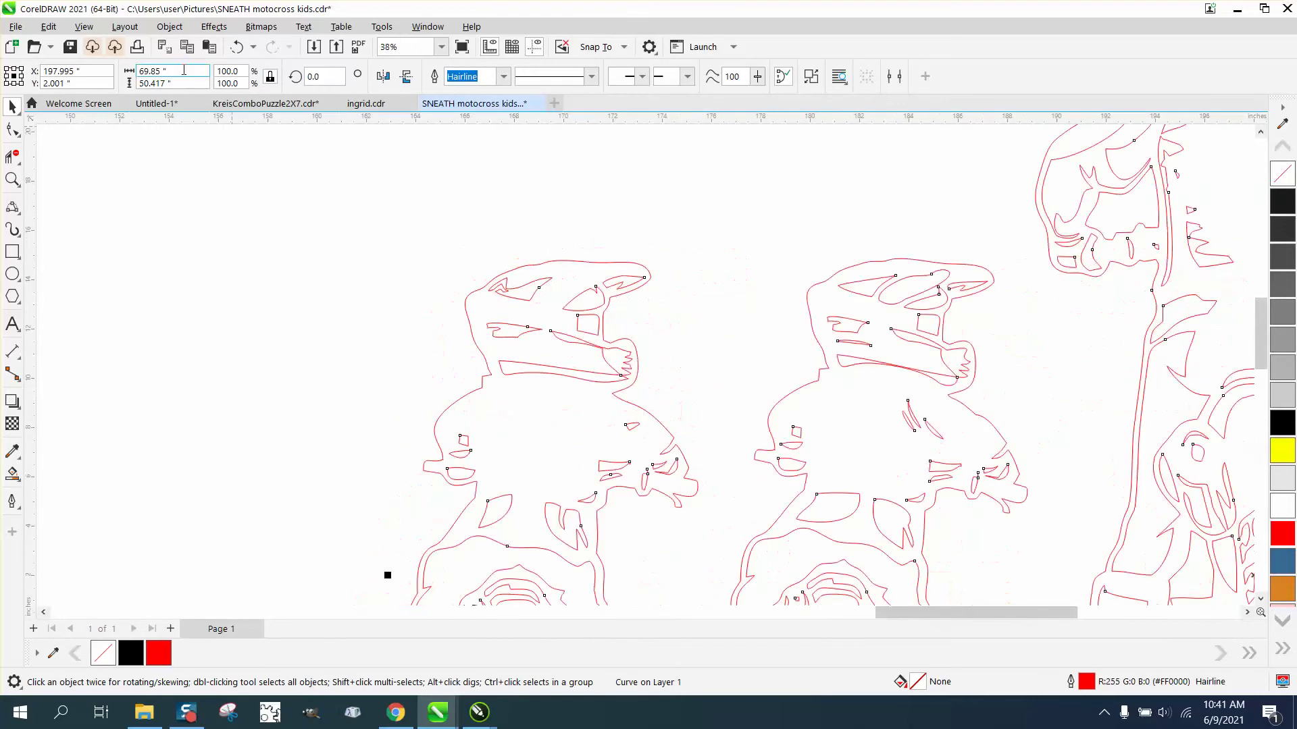
{"action": "left_click", "coordinate": [170, 27]}
{"action": "left_click", "coordinate": [262, 392]}
Test the separation by pulling the visor and outer curves away, undoing each move.
{"action": "left_click", "coordinate": [357, 331]}
{"action": "left_click_drag", "start_coordinate": [528, 289], "coordinate": [394, 260]}
{"action": "left_click", "coordinate": [236, 47]}
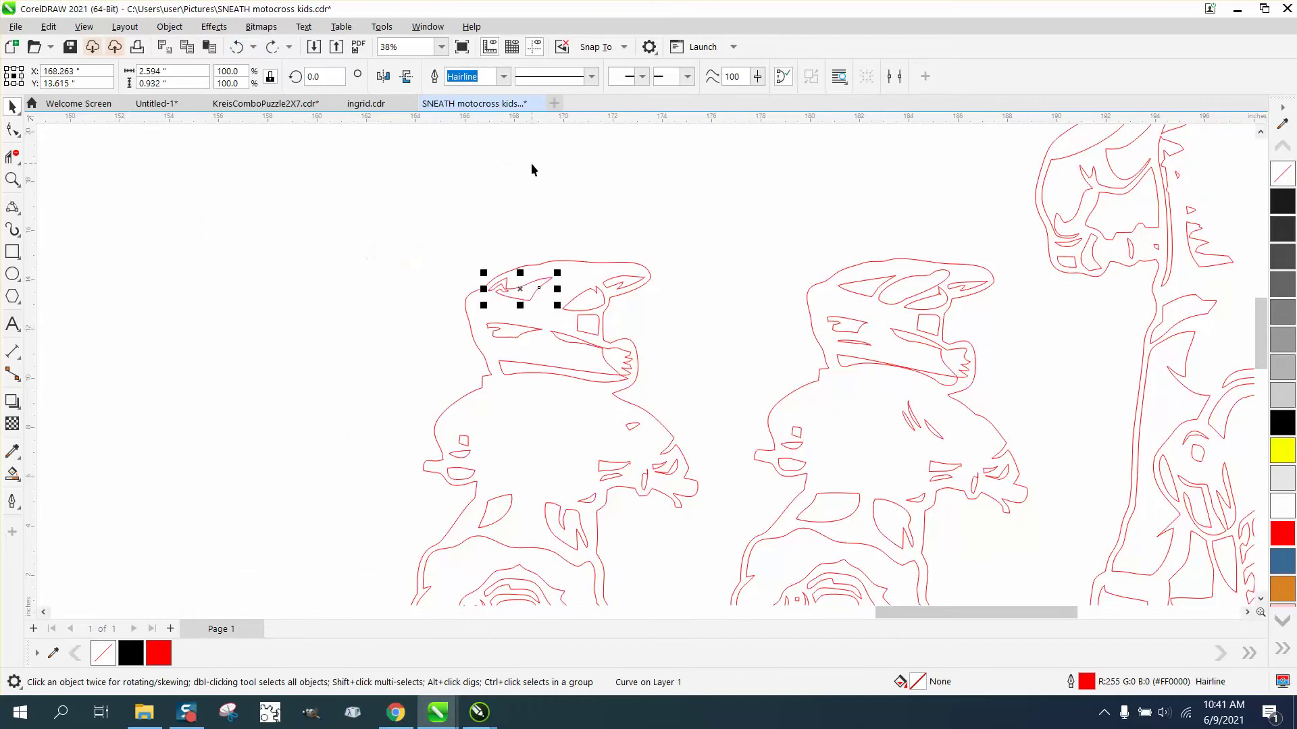
{"action": "left_click", "coordinate": [597, 266]}
{"action": "left_click_drag", "start_coordinate": [603, 268], "coordinate": [336, 222]}
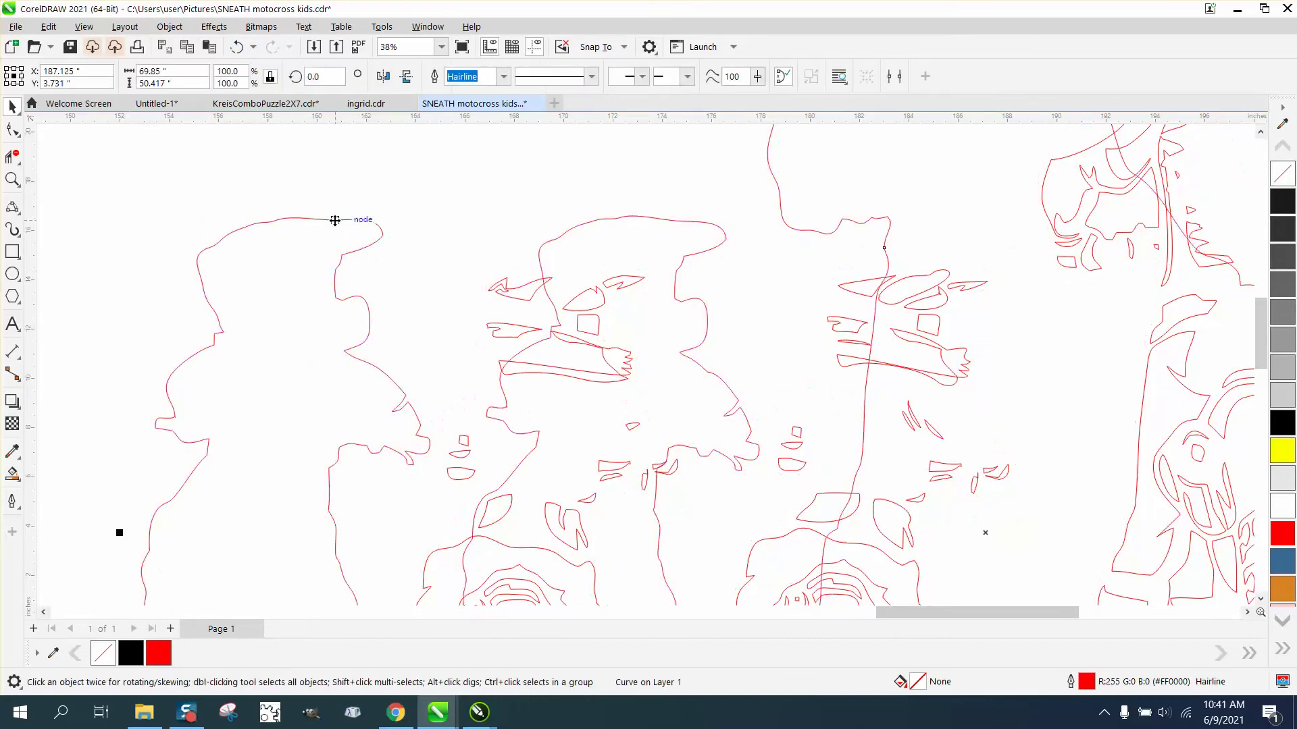
{"action": "left_click", "coordinate": [236, 47]}
{"action": "scroll", "coordinate": [309, 186], "scroll_direction": "down", "scroll_amount": 2}
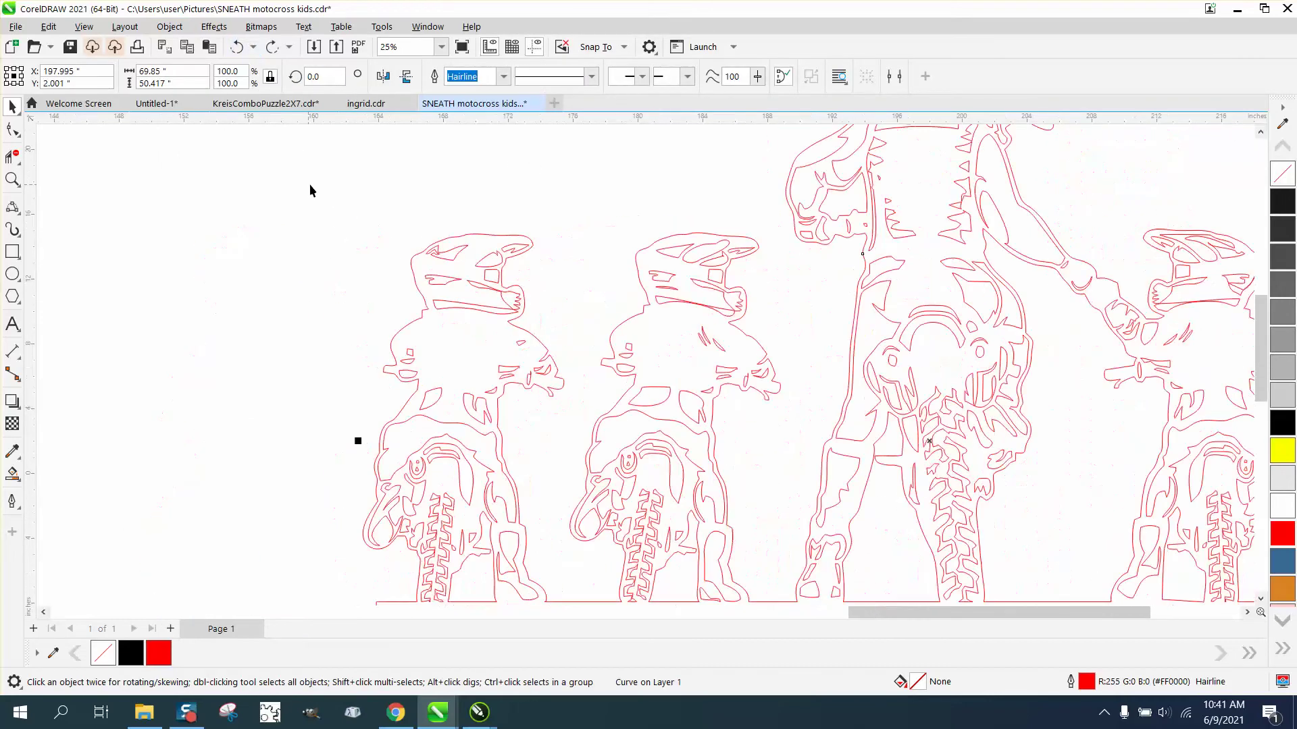
{"action": "scroll", "coordinate": [432, 233], "scroll_direction": "down", "scroll_amount": 2}
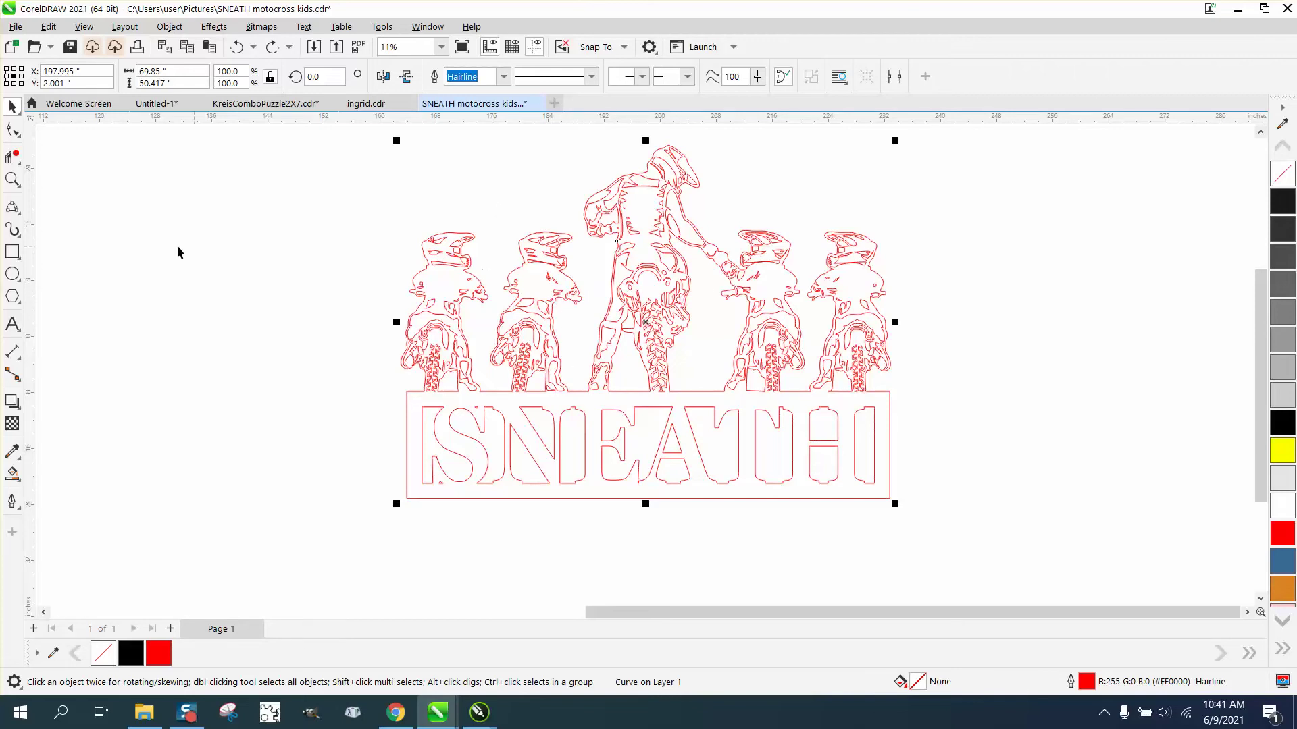
Zoom in stepwise from the standing rider down to the riders' tire-tread shapes.
{"action": "left_click", "coordinate": [12, 179]}
{"action": "left_click_drag", "start_coordinate": [607, 184], "coordinate": [711, 226]}
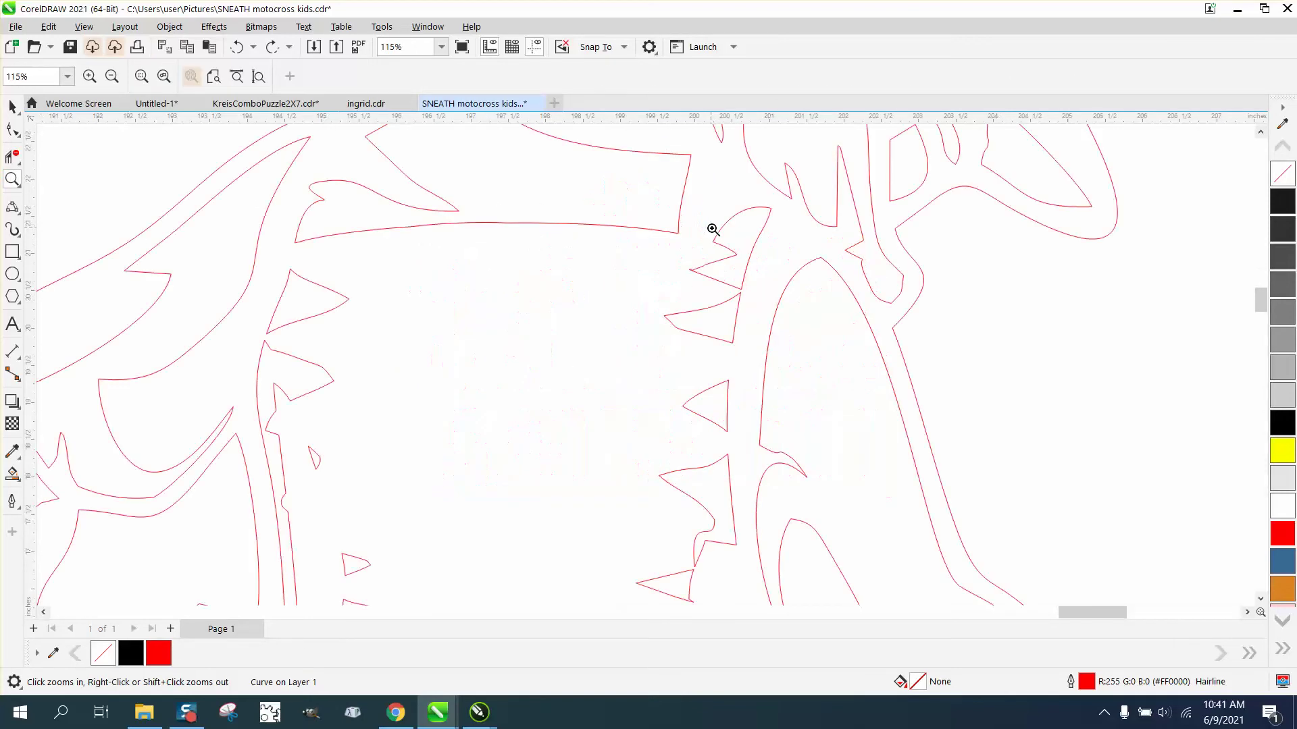
{"action": "scroll", "coordinate": [532, 348], "scroll_direction": "down", "scroll_amount": 3}
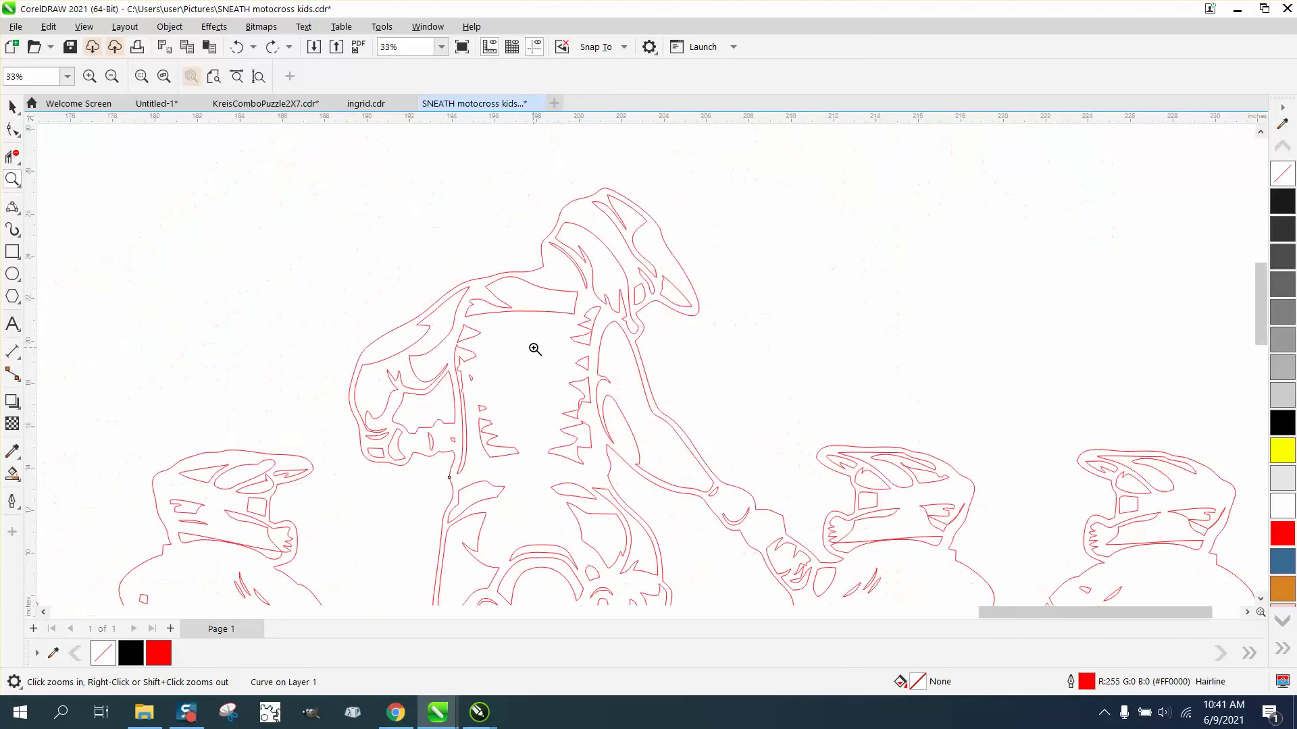
{"action": "scroll", "coordinate": [535, 348], "scroll_direction": "down", "scroll_amount": 4}
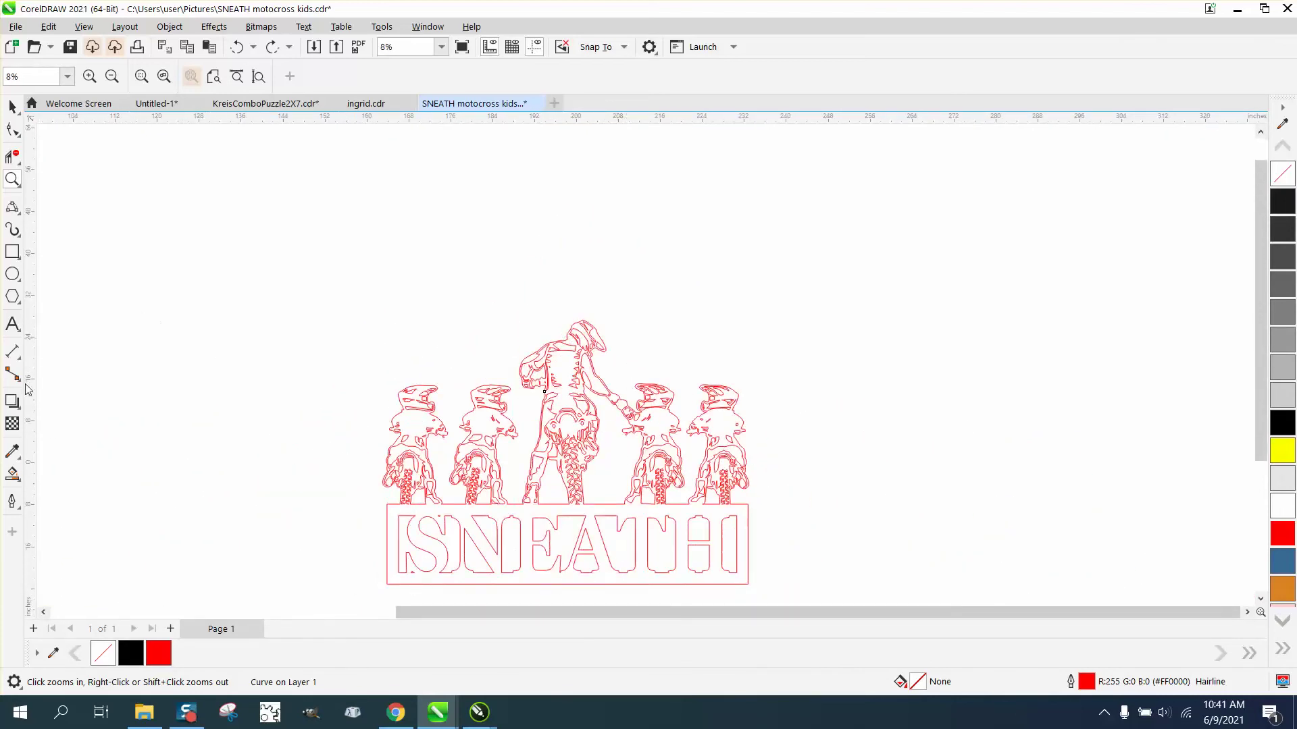
{"action": "left_click_drag", "start_coordinate": [394, 444], "coordinate": [495, 485]}
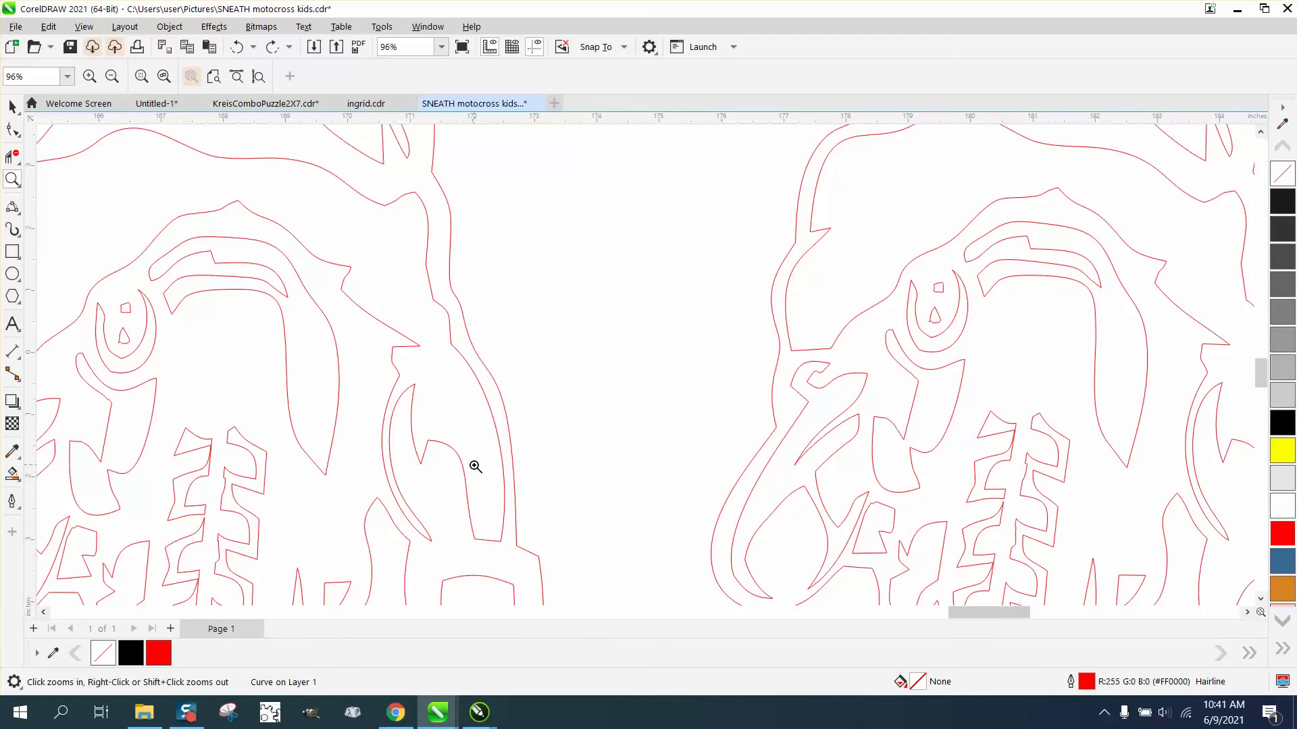
{"action": "scroll", "coordinate": [828, 295], "scroll_direction": "down", "scroll_amount": 2}
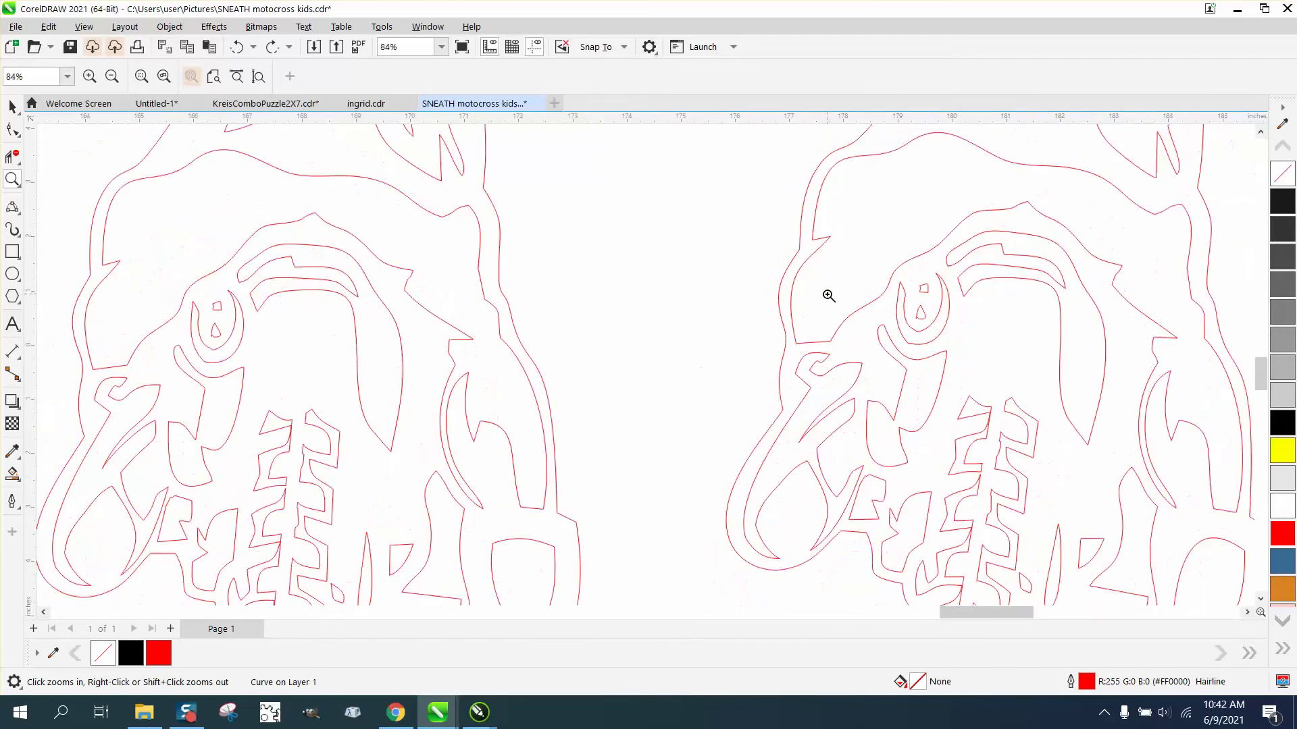
{"action": "left_click_drag", "start_coordinate": [395, 375], "coordinate": [486, 433]}
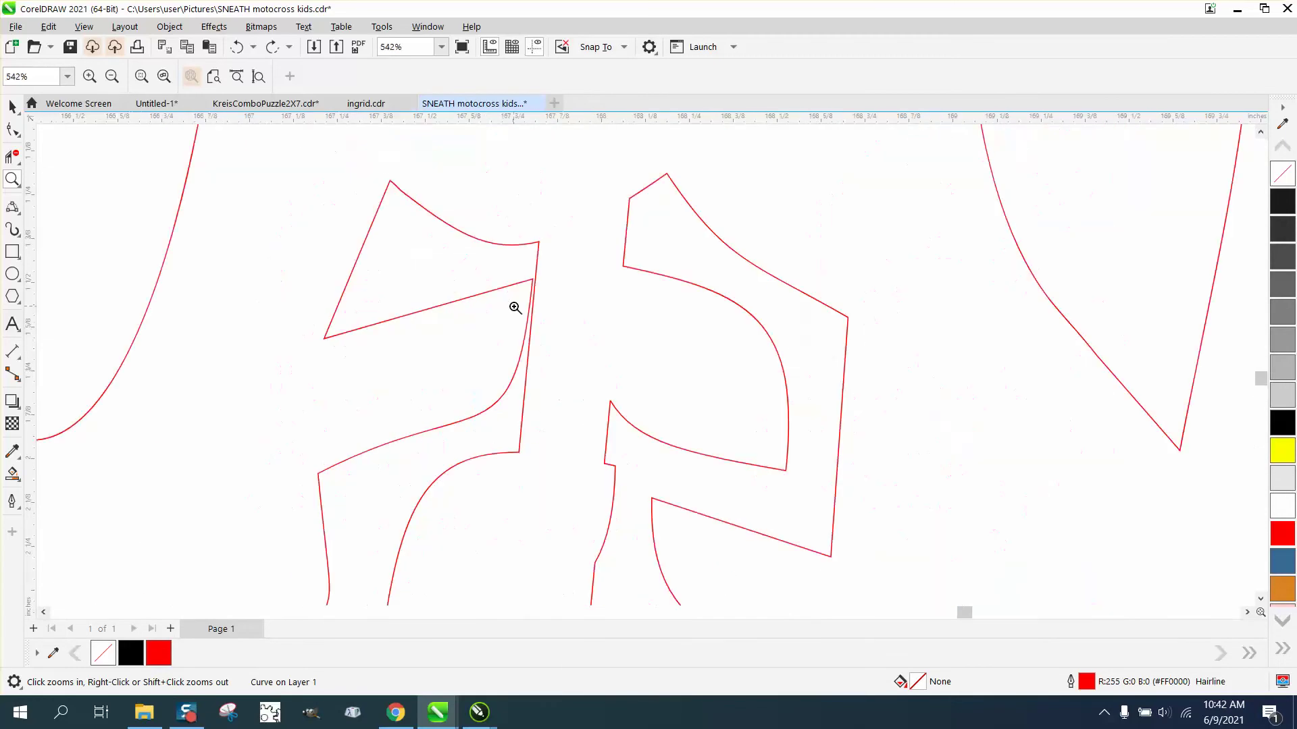
Pull the tread outline's top-right corner node to the left.
{"action": "left_click", "coordinate": [13, 129]}
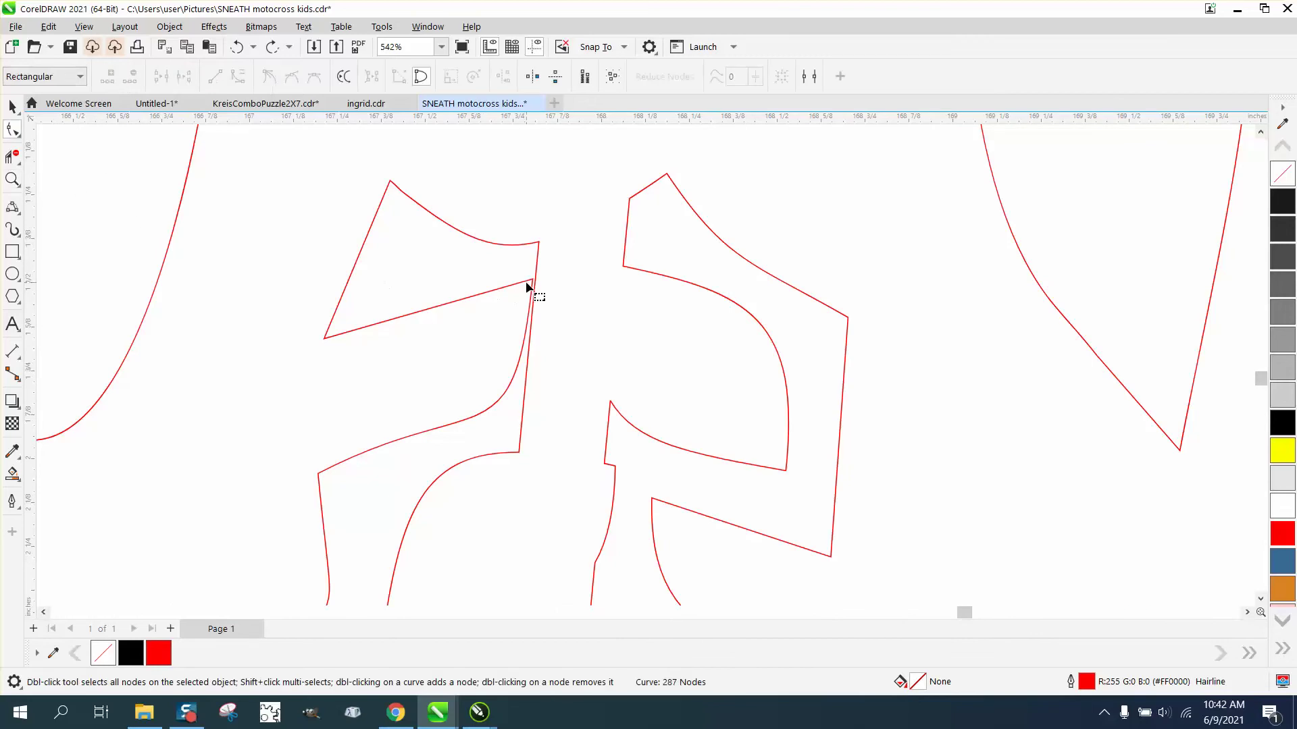
{"action": "left_click", "coordinate": [528, 284]}
{"action": "left_click_drag", "start_coordinate": [532, 280], "coordinate": [509, 280]}
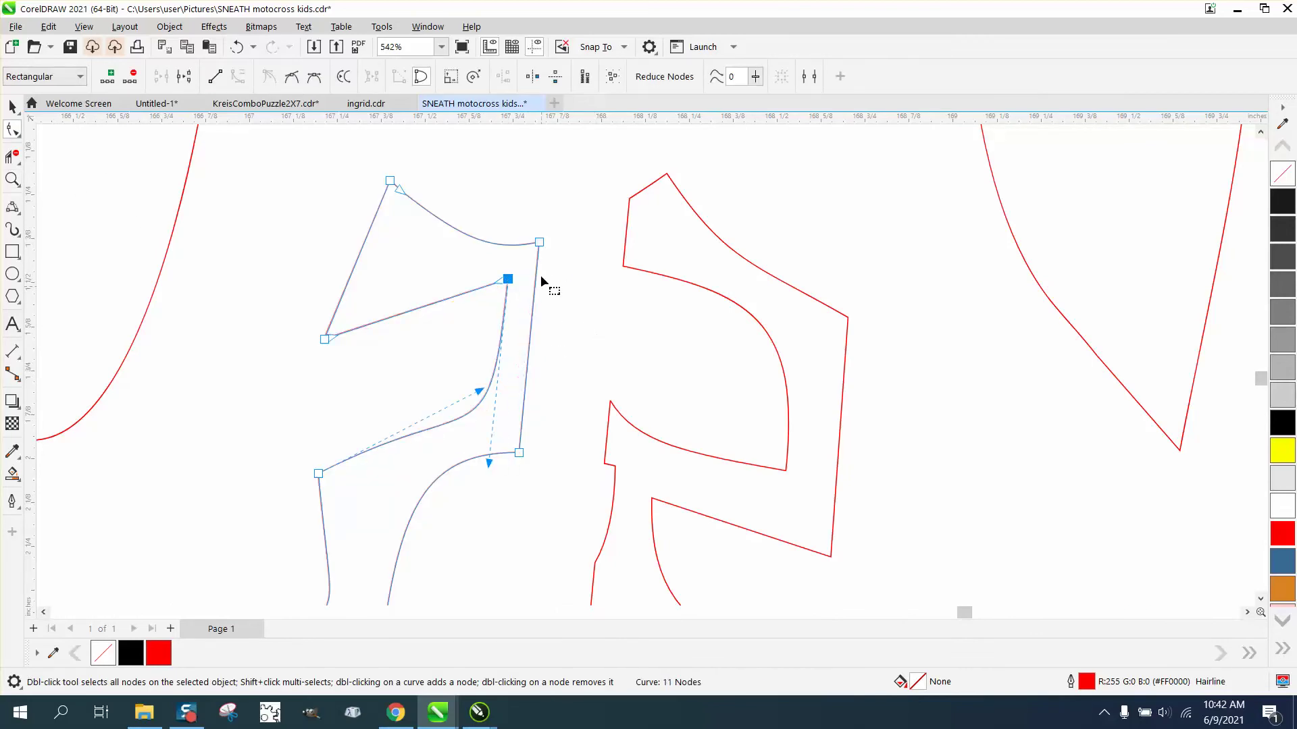
{"action": "scroll", "coordinate": [525, 343], "scroll_direction": "down", "scroll_amount": 4}
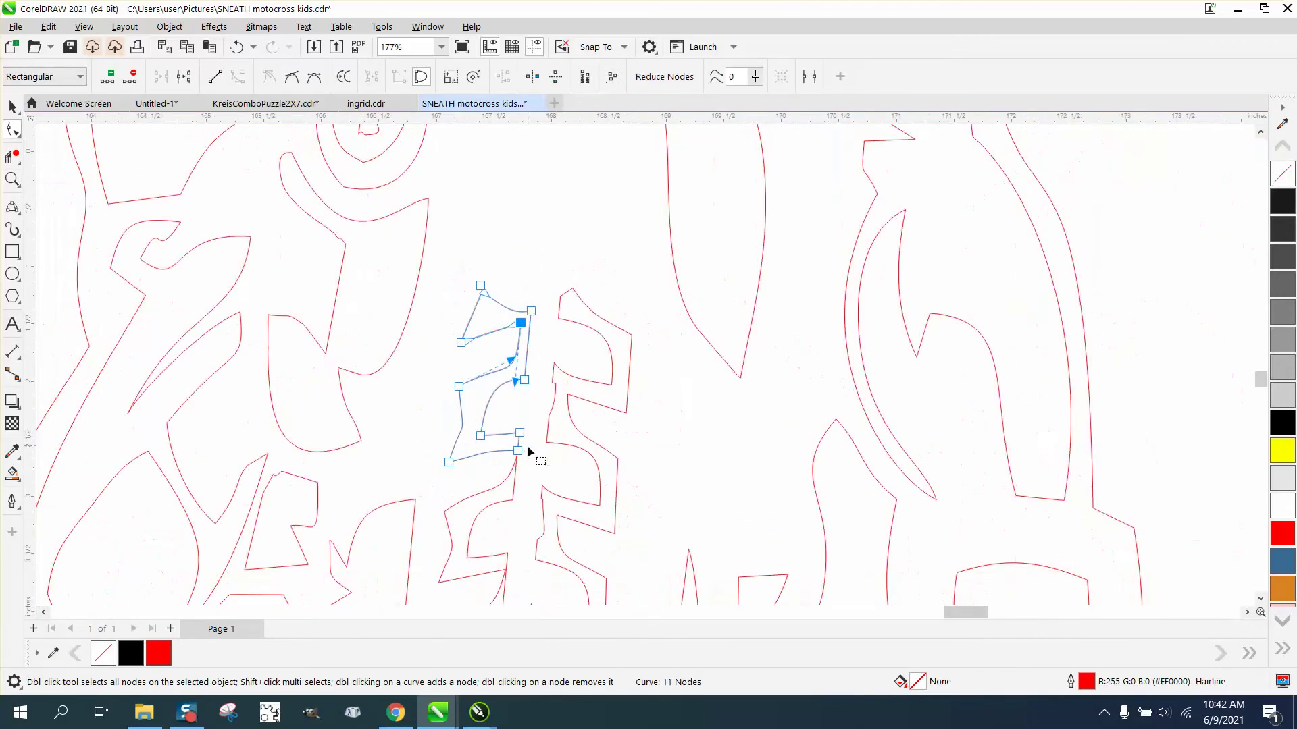
Magnify the tread outline and delete the two nodes forming a tiny stepped notch.
{"action": "left_click", "coordinate": [12, 179]}
{"action": "left_click_drag", "start_coordinate": [434, 379], "coordinate": [659, 531]}
{"action": "scroll", "coordinate": [589, 506], "scroll_direction": "down", "scroll_amount": 3}
{"action": "left_click", "coordinate": [12, 130]}
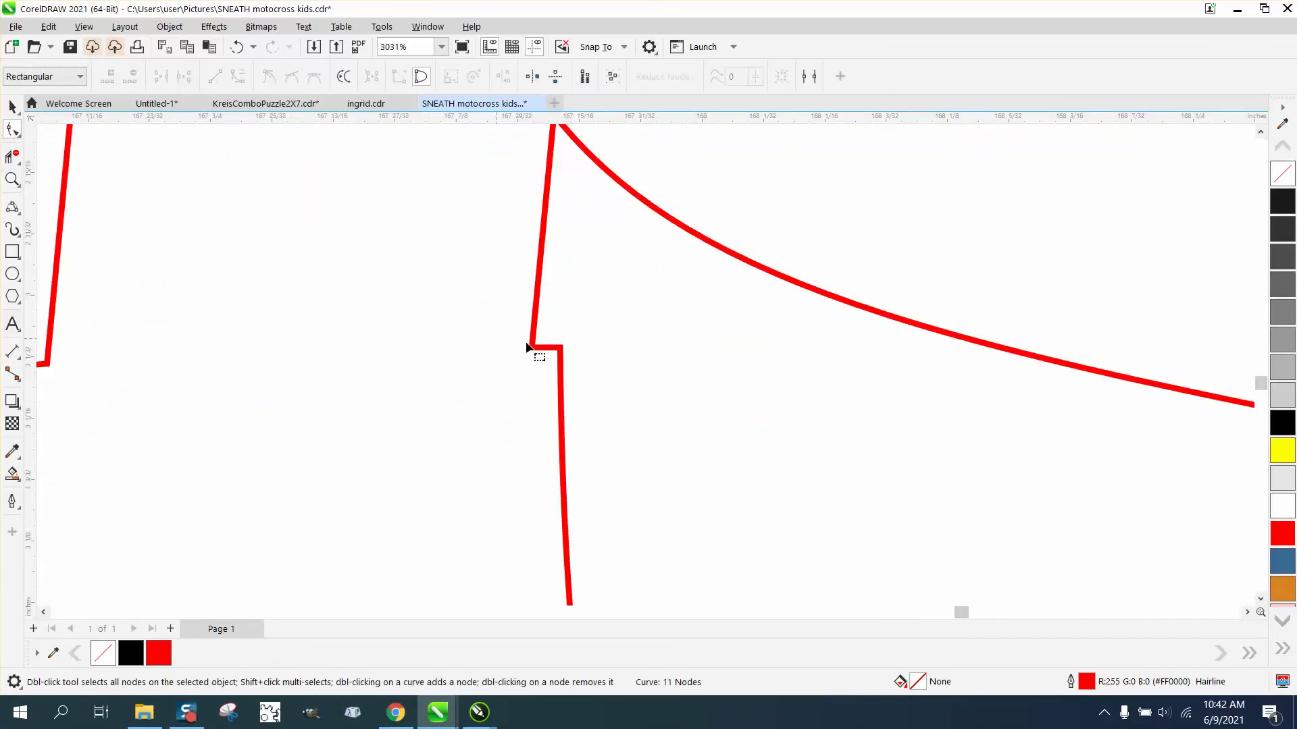
{"action": "left_click", "coordinate": [559, 350]}
{"action": "left_click_drag", "start_coordinate": [578, 370], "coordinate": [578, 369]}
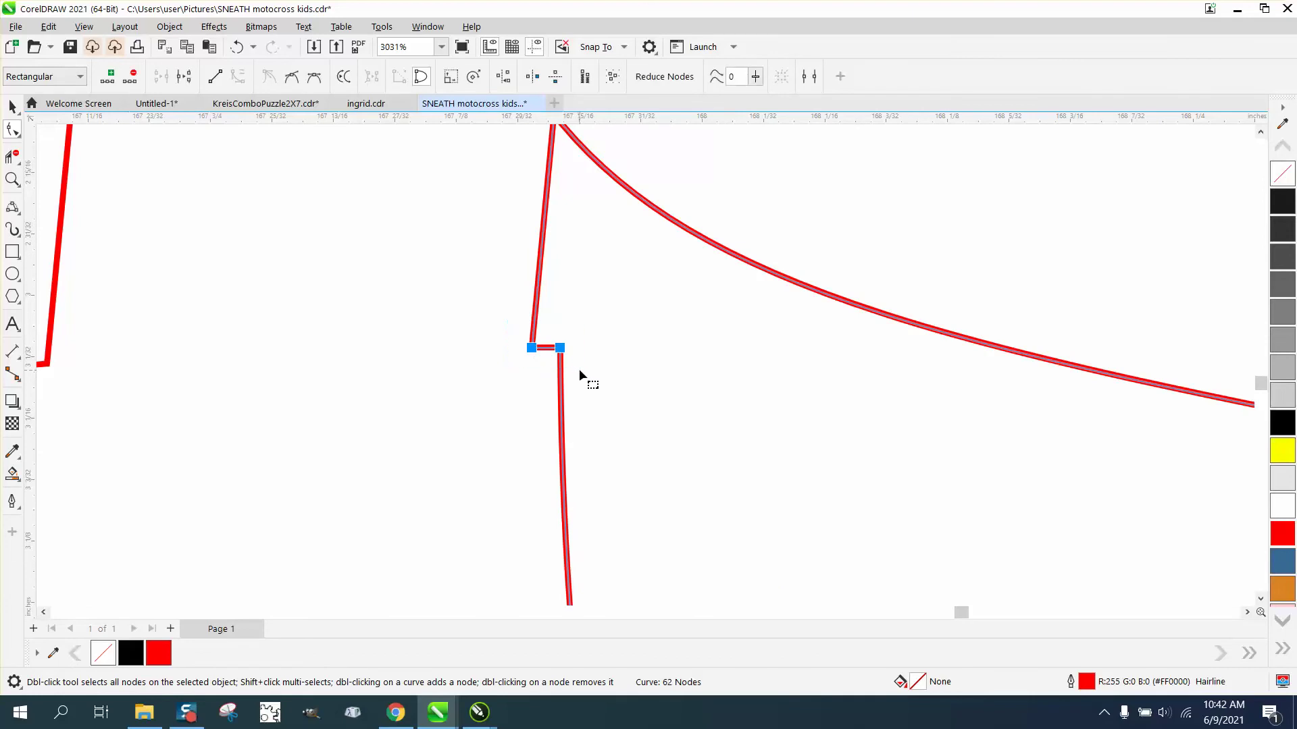
{"action": "key", "text": "Delete"}
{"action": "scroll", "coordinate": [586, 370], "scroll_direction": "down", "scroll_amount": 3}
{"action": "scroll", "coordinate": [549, 354], "scroll_direction": "down", "scroll_amount": 2}
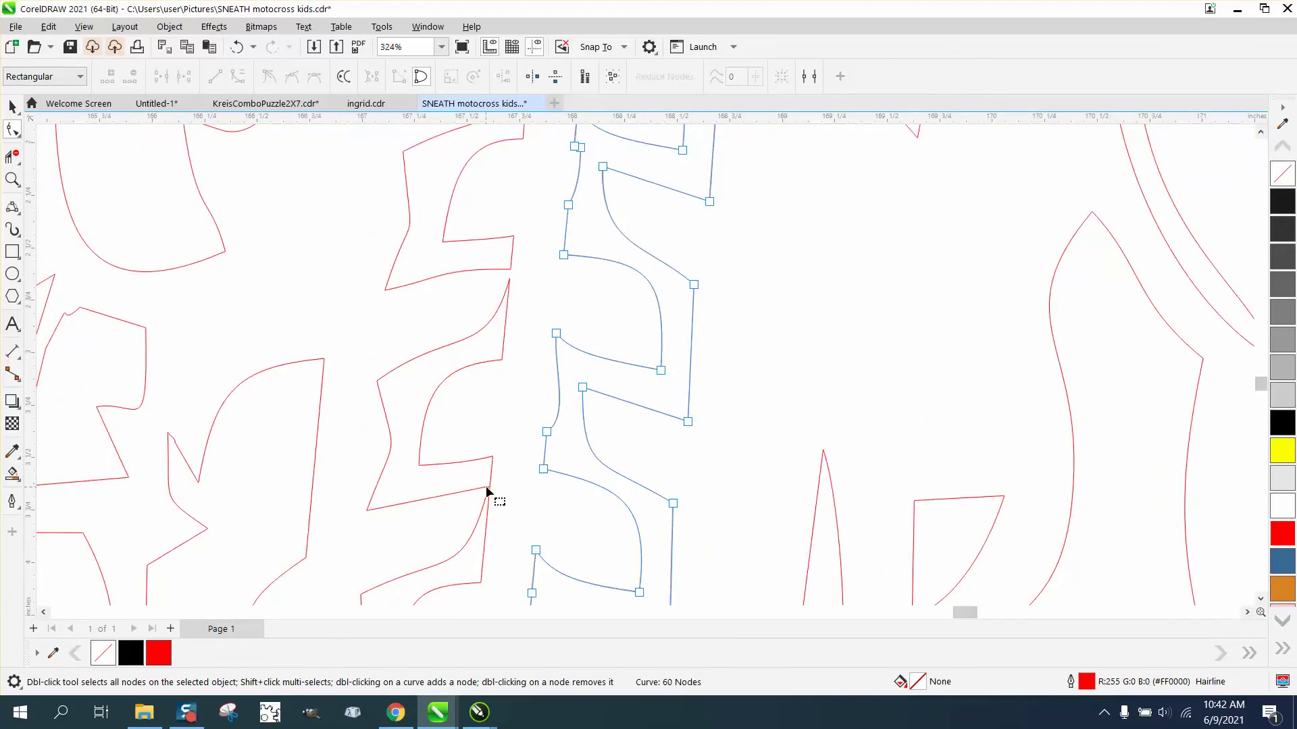
Select a corner node on the left tread curve and magnify the shape's peak.
{"action": "left_click", "coordinate": [488, 489]}
{"action": "left_click", "coordinate": [488, 488]}
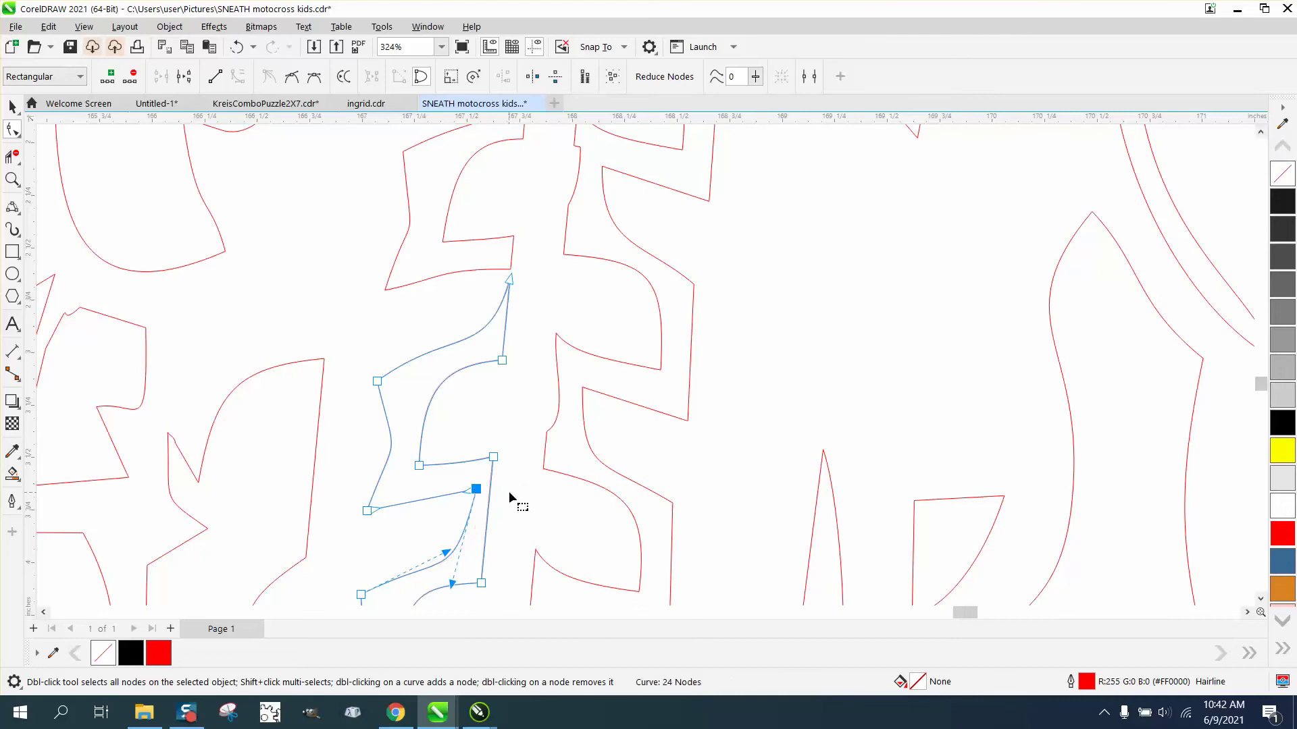
{"action": "scroll", "coordinate": [508, 491], "scroll_direction": "down", "scroll_amount": 1}
{"action": "scroll", "coordinate": [508, 489], "scroll_direction": "down", "scroll_amount": 1}
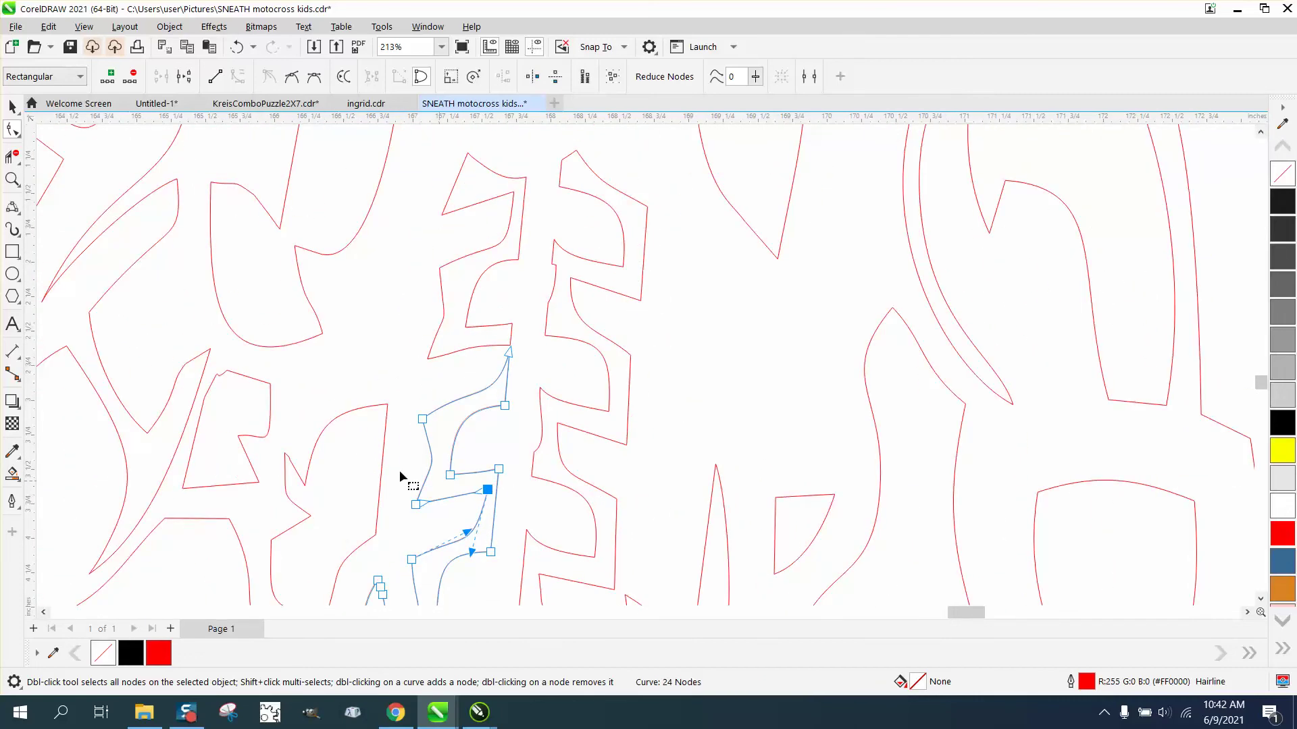
{"action": "left_click", "coordinate": [13, 179]}
{"action": "left_click_drag", "start_coordinate": [160, 341], "coordinate": [310, 405]}
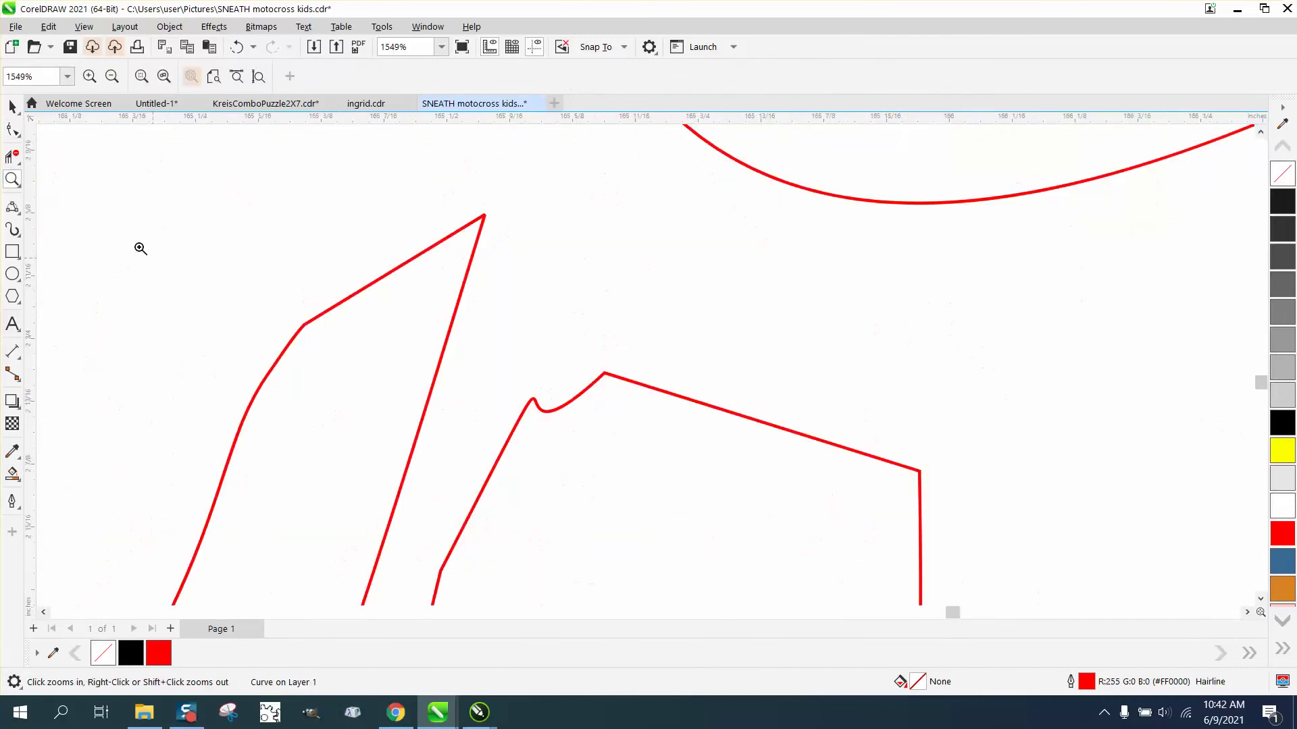
Smooth the small curve's bump into a rounded top and delete the leftover node.
{"action": "left_click", "coordinate": [11, 129]}
{"action": "left_click", "coordinate": [561, 405]}
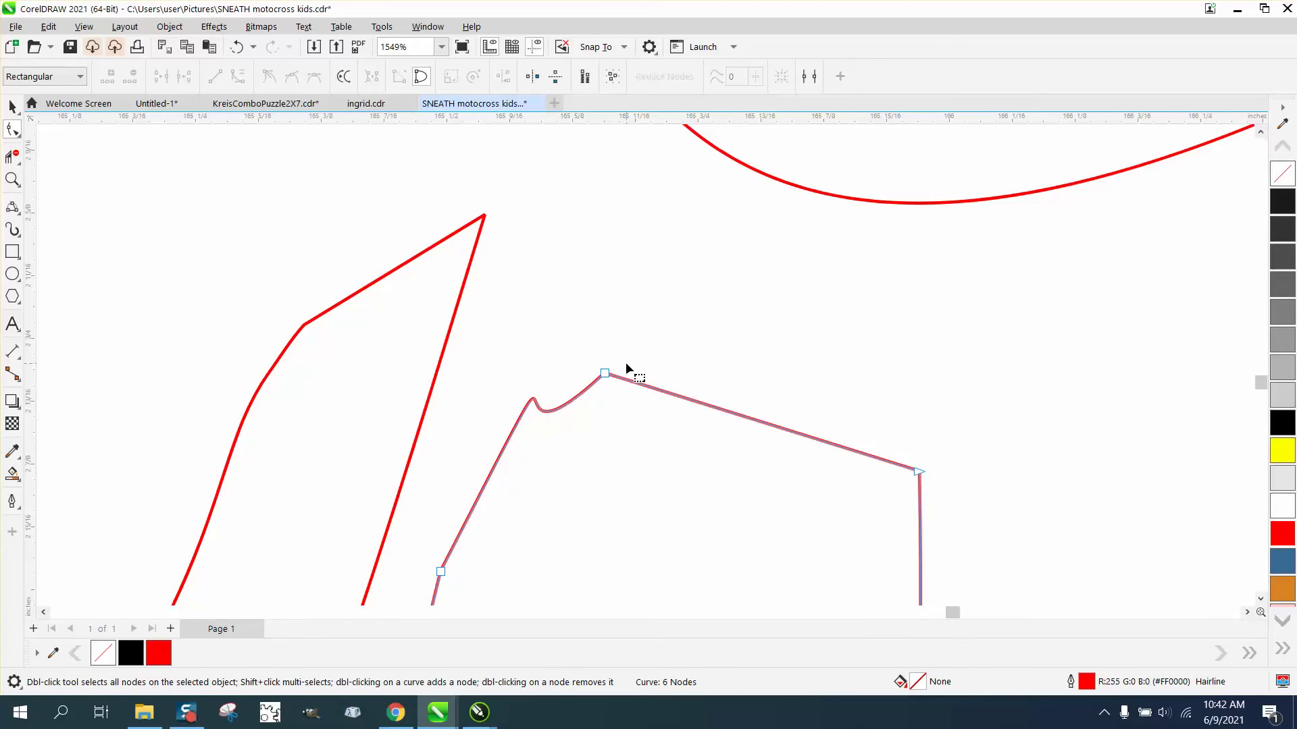
{"action": "scroll", "coordinate": [625, 362], "scroll_direction": "down", "scroll_amount": 2}
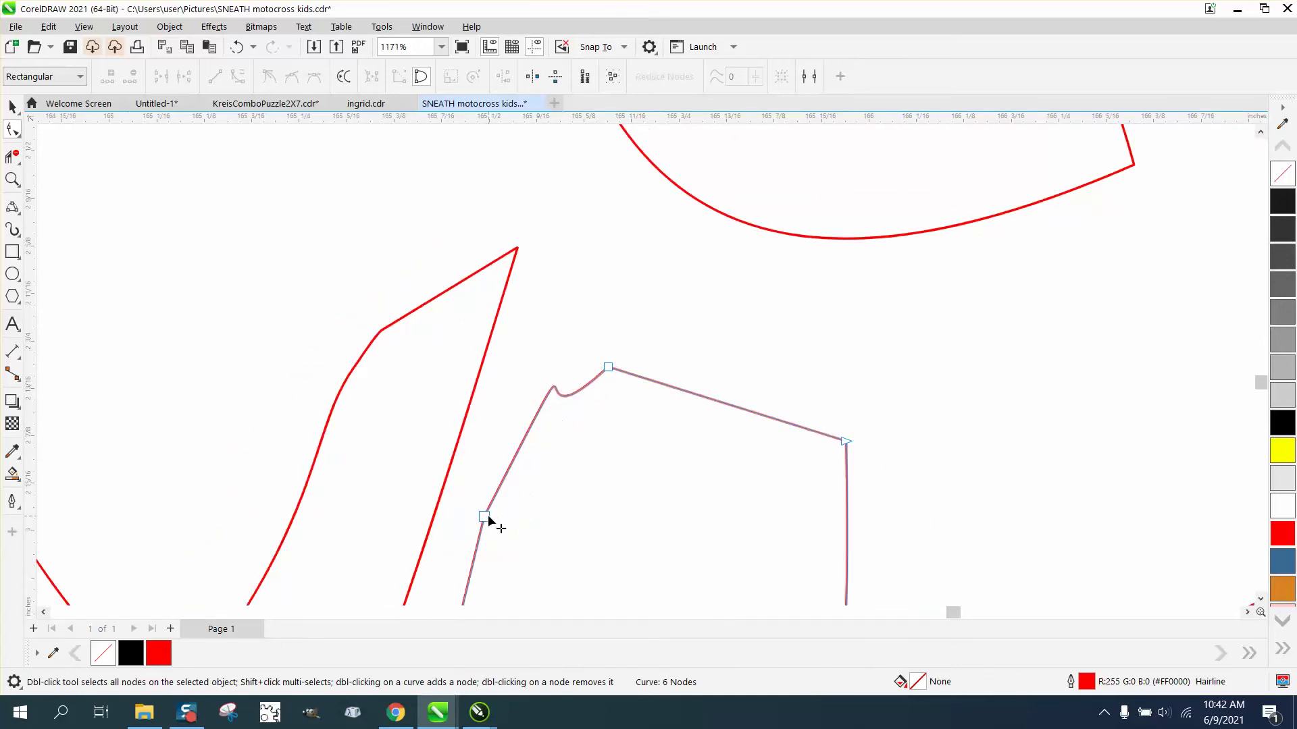
{"action": "left_click", "coordinate": [485, 517]}
{"action": "left_click_drag", "start_coordinate": [511, 459], "coordinate": [540, 385]}
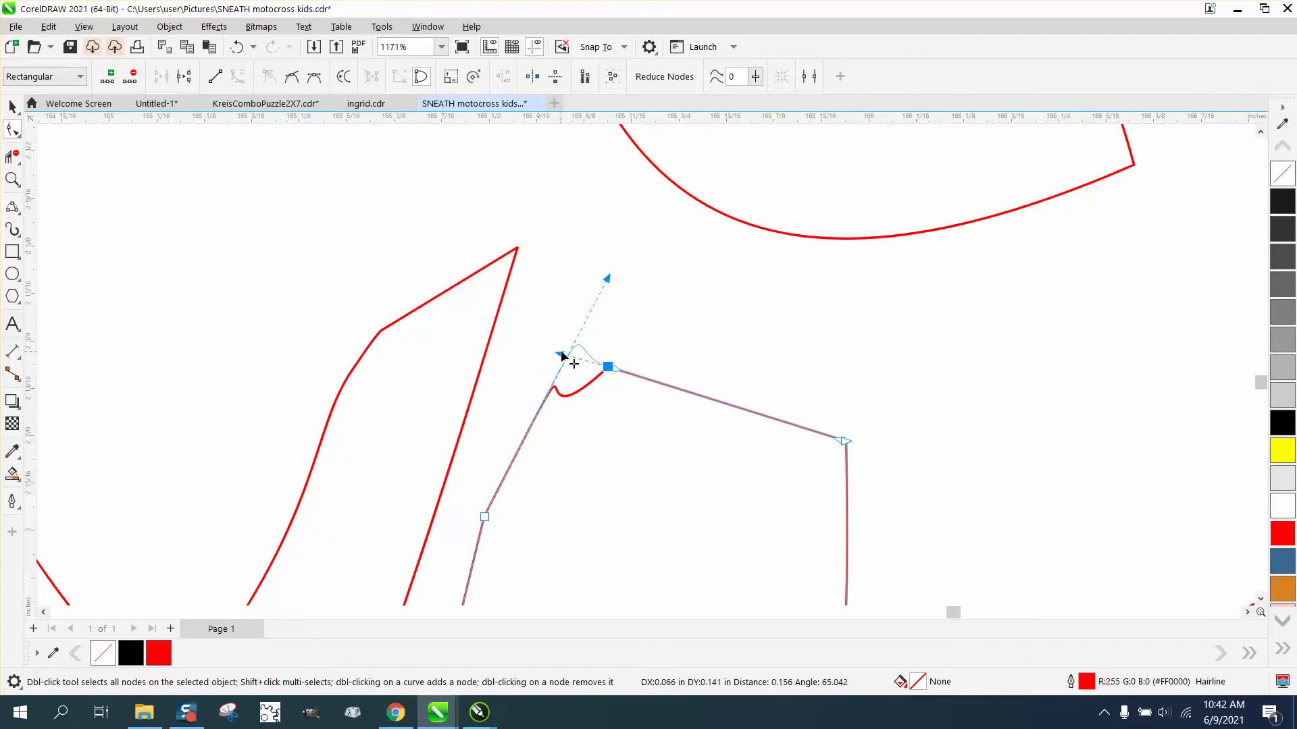
{"action": "left_click_drag", "start_coordinate": [562, 351], "coordinate": [562, 353]}
{"action": "key", "text": "Delete"}
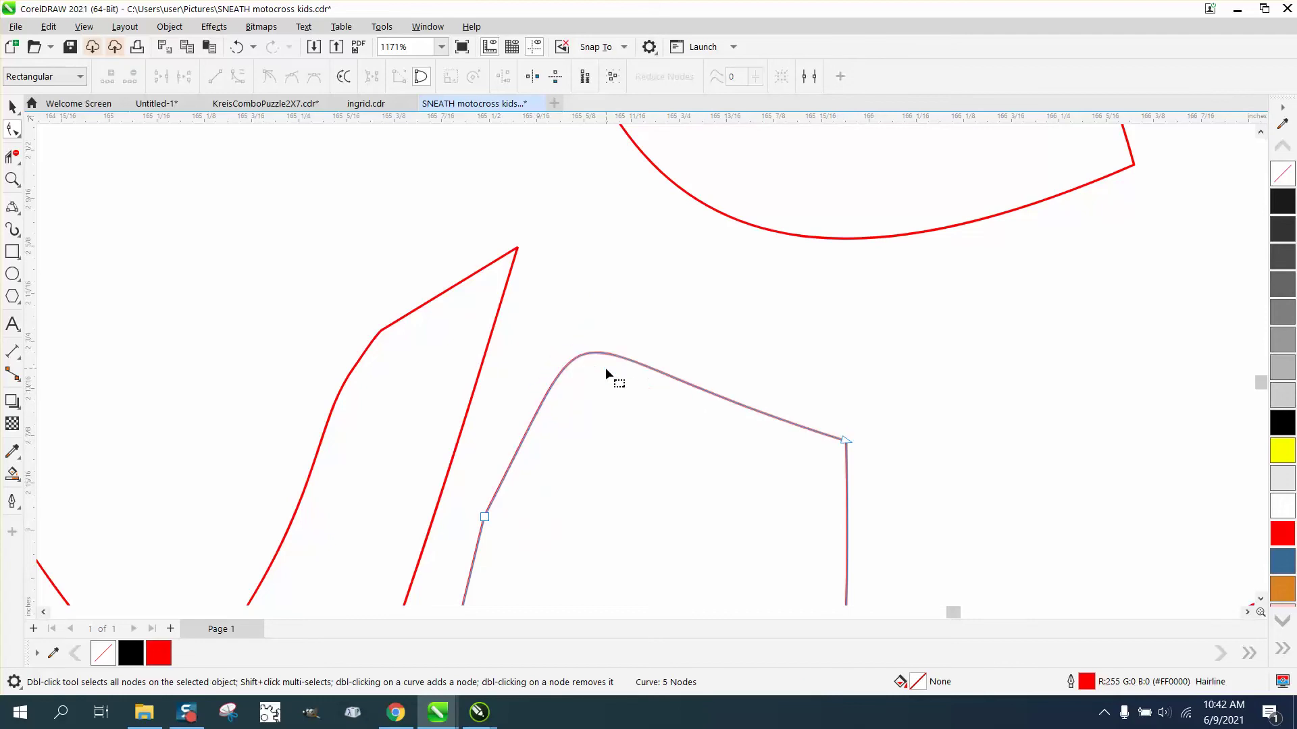
{"action": "scroll", "coordinate": [609, 372], "scroll_direction": "down", "scroll_amount": 3}
{"action": "scroll", "coordinate": [594, 383], "scroll_direction": "down", "scroll_amount": 3}
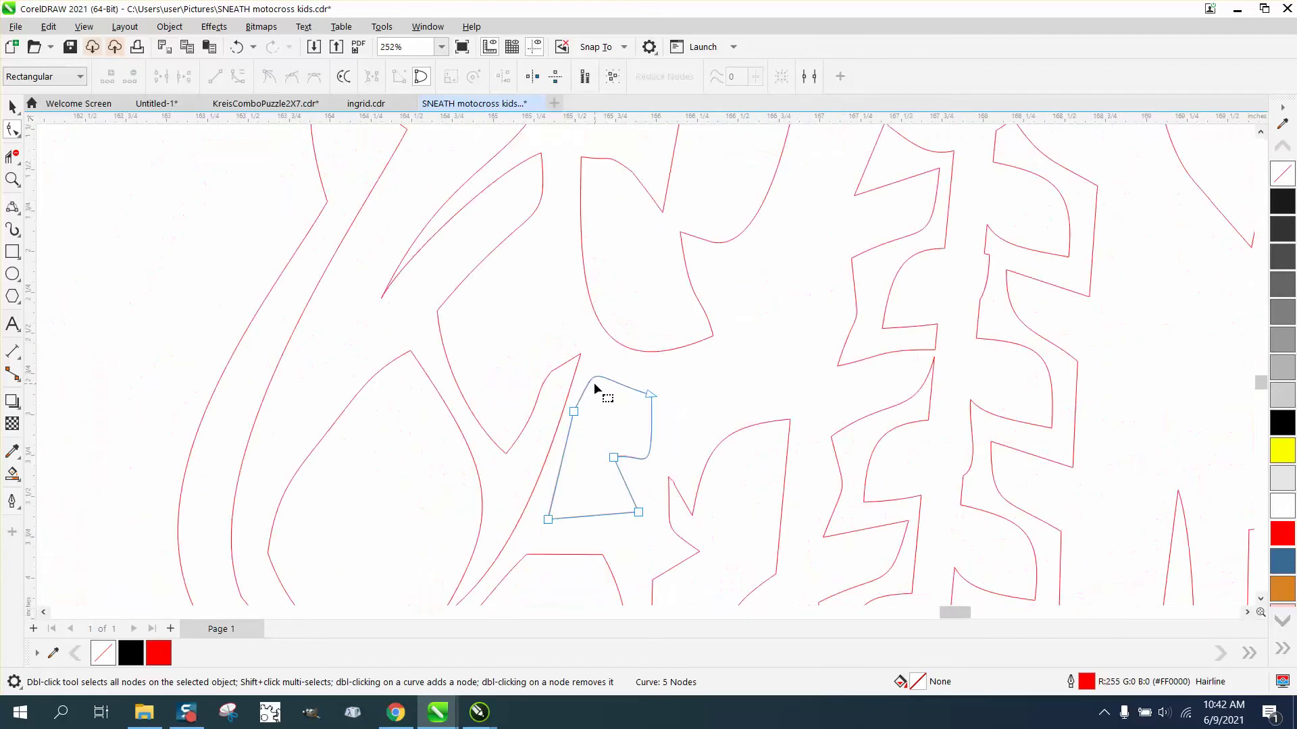
{"action": "scroll", "coordinate": [594, 385], "scroll_direction": "down", "scroll_amount": 2}
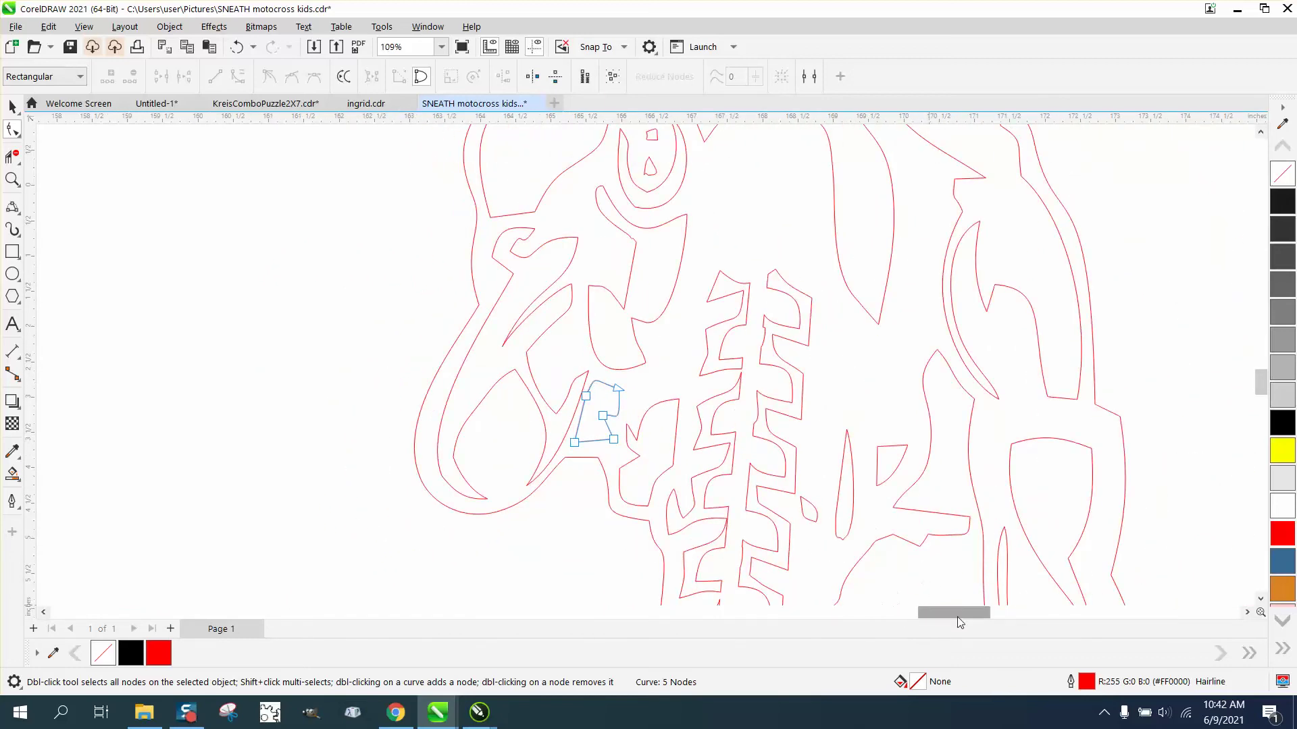
{"action": "left_click_drag", "start_coordinate": [959, 613], "coordinate": [1004, 614]}
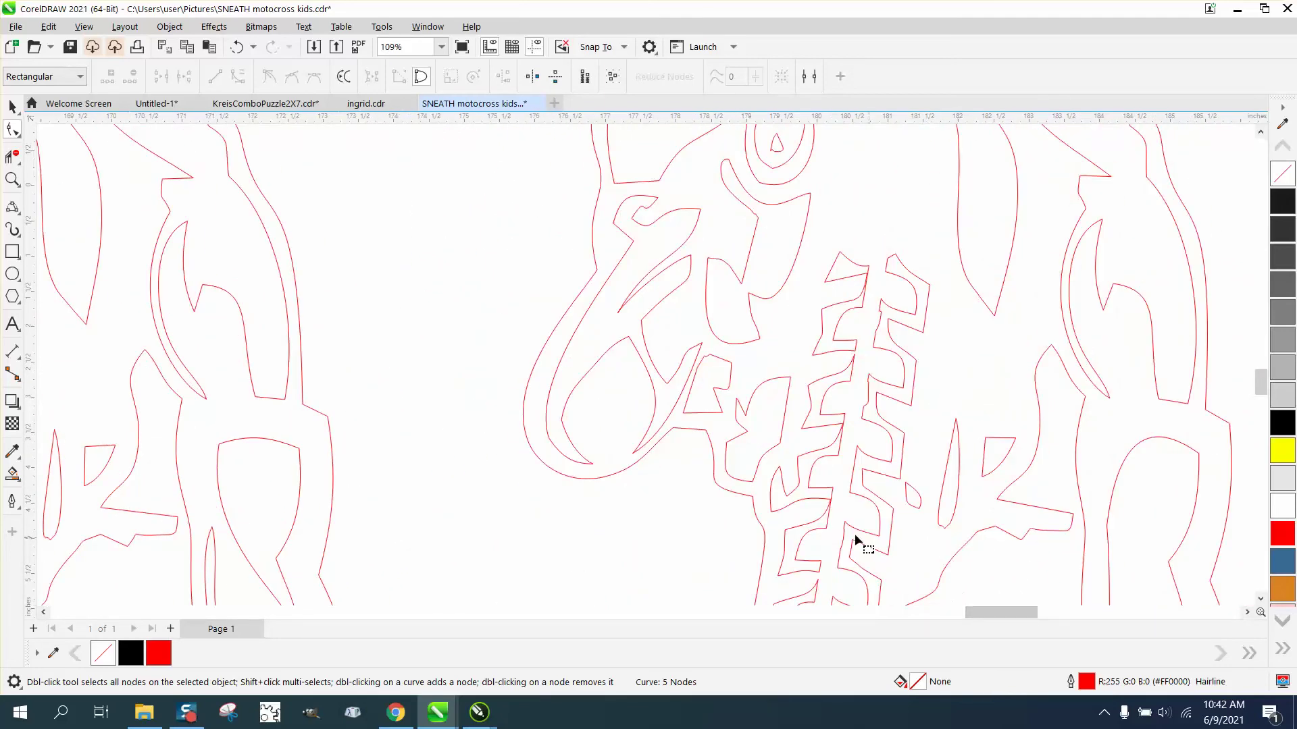
{"action": "scroll", "coordinate": [770, 466], "scroll_direction": "down", "scroll_amount": 3}
{"action": "scroll", "coordinate": [819, 541], "scroll_direction": "down", "scroll_amount": 1}
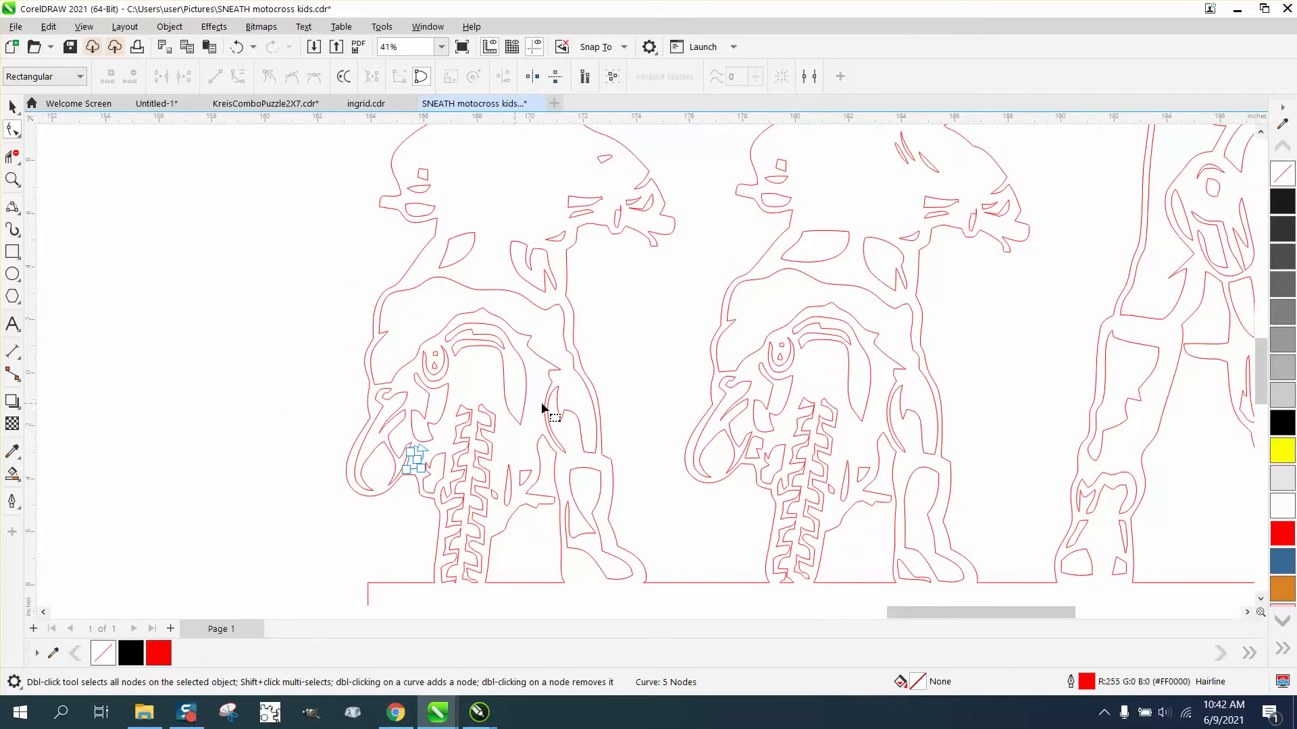
{"action": "scroll", "coordinate": [653, 419], "scroll_direction": "down", "scroll_amount": 1}
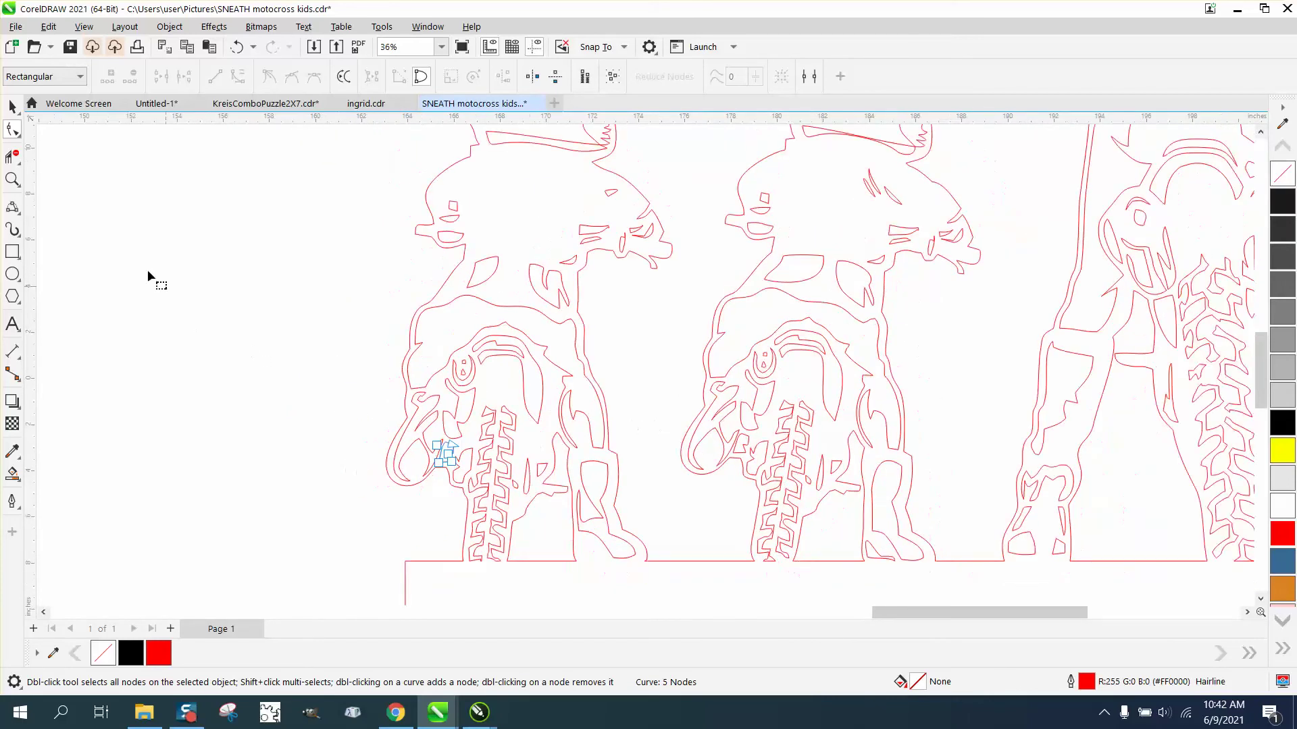
{"action": "left_click", "coordinate": [12, 181]}
{"action": "left_click", "coordinate": [555, 441]}
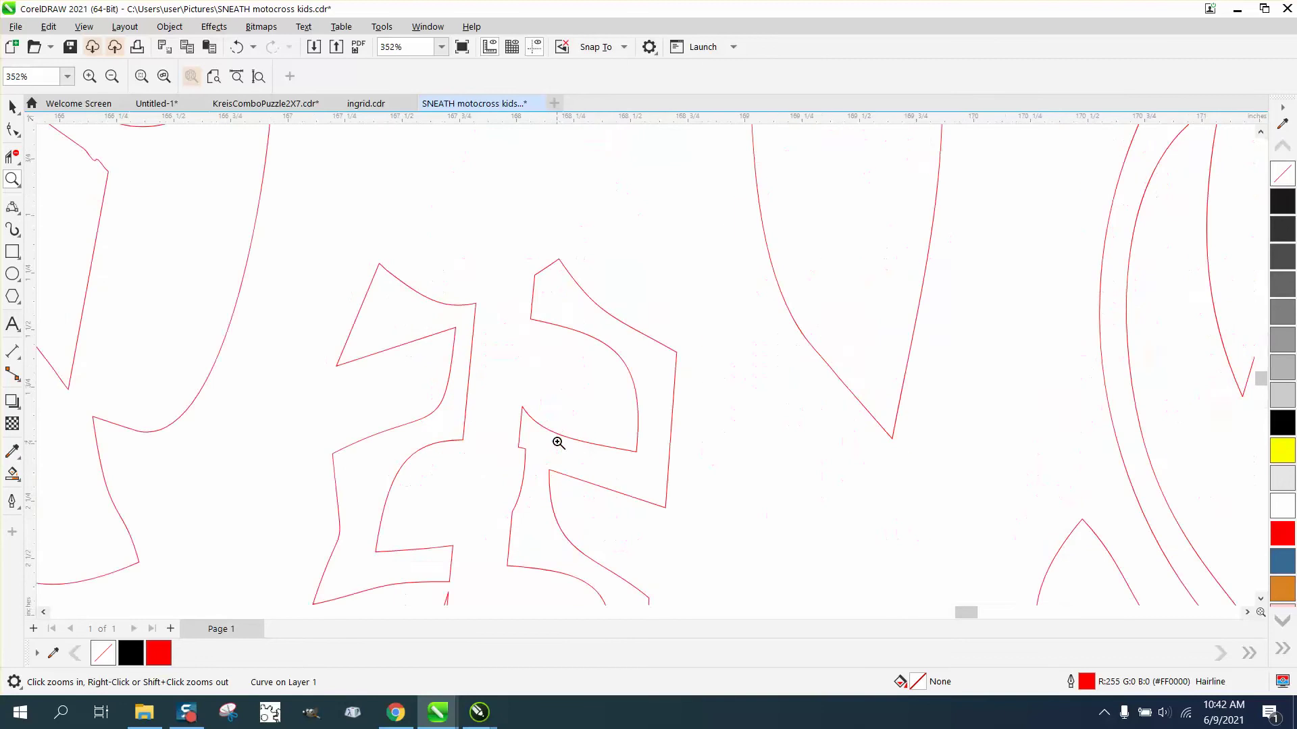
{"action": "scroll", "coordinate": [559, 443], "scroll_direction": "down", "scroll_amount": 10}
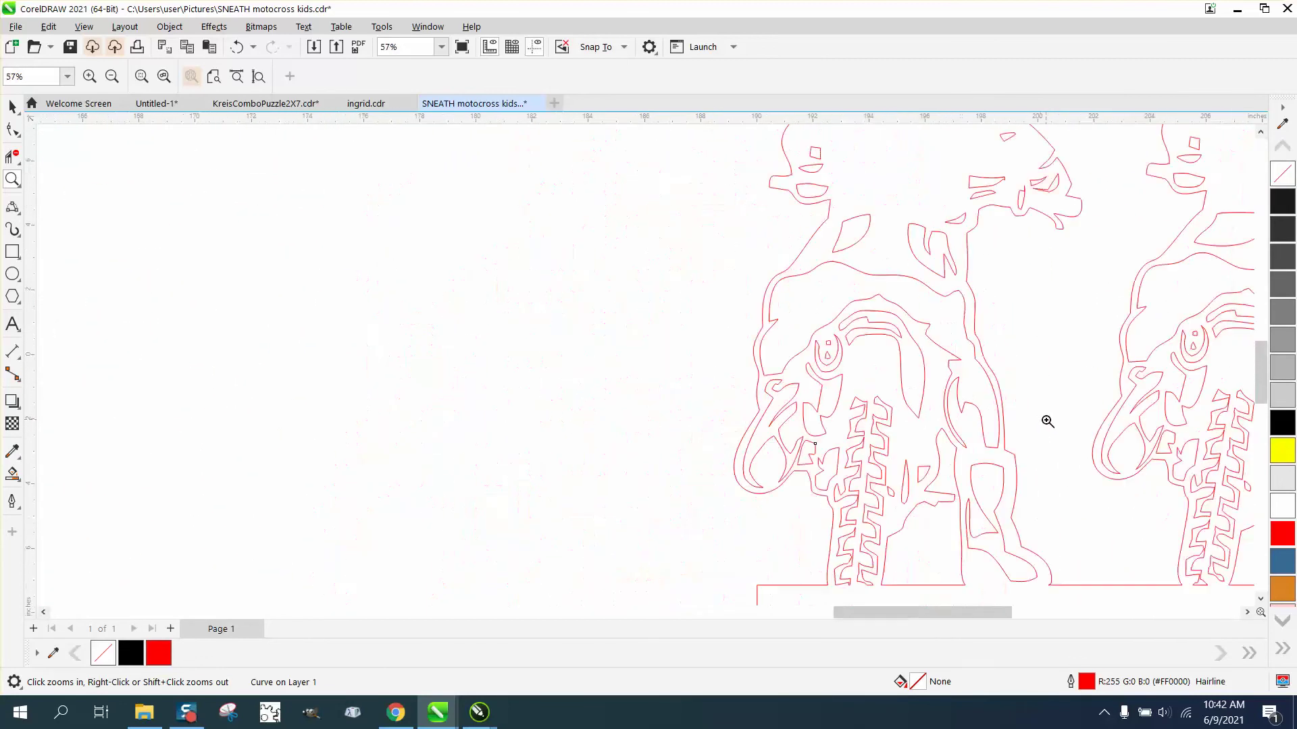
{"action": "scroll", "coordinate": [1245, 432], "scroll_direction": "up", "scroll_amount": 11}
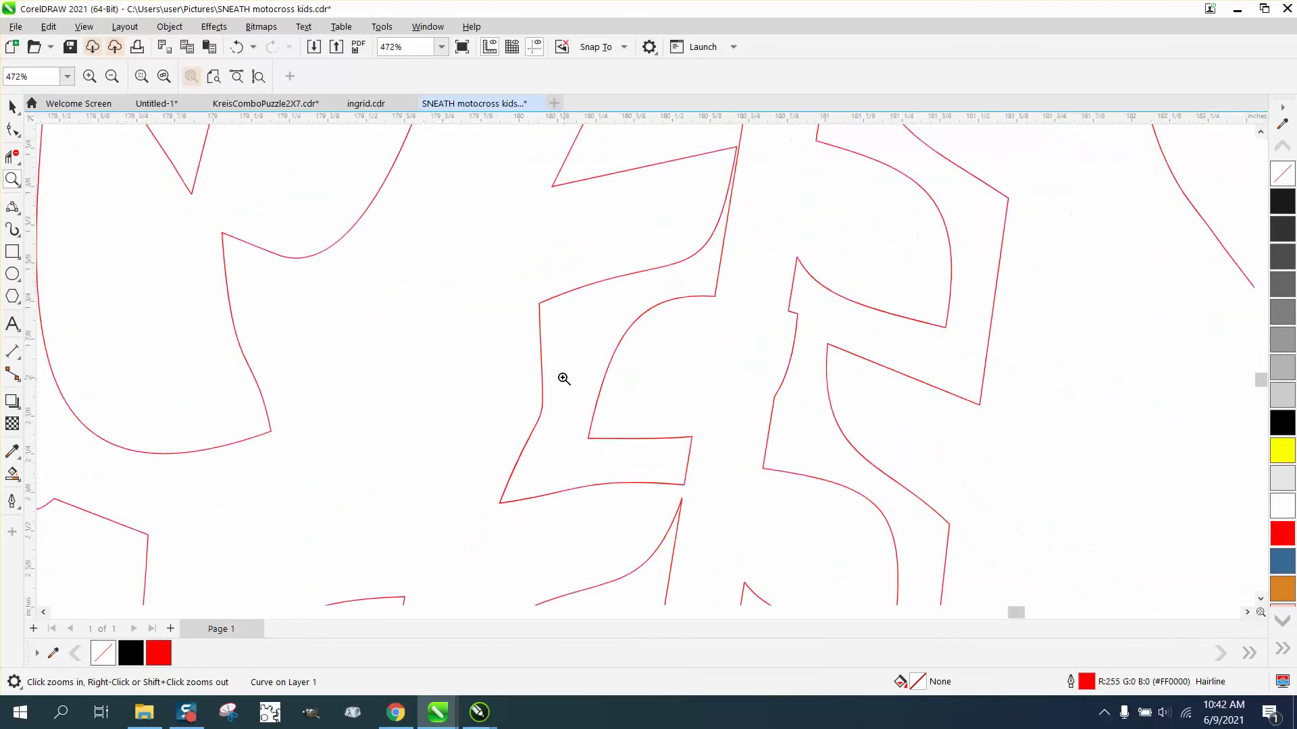
{"action": "scroll", "coordinate": [564, 379], "scroll_direction": "down", "scroll_amount": 11}
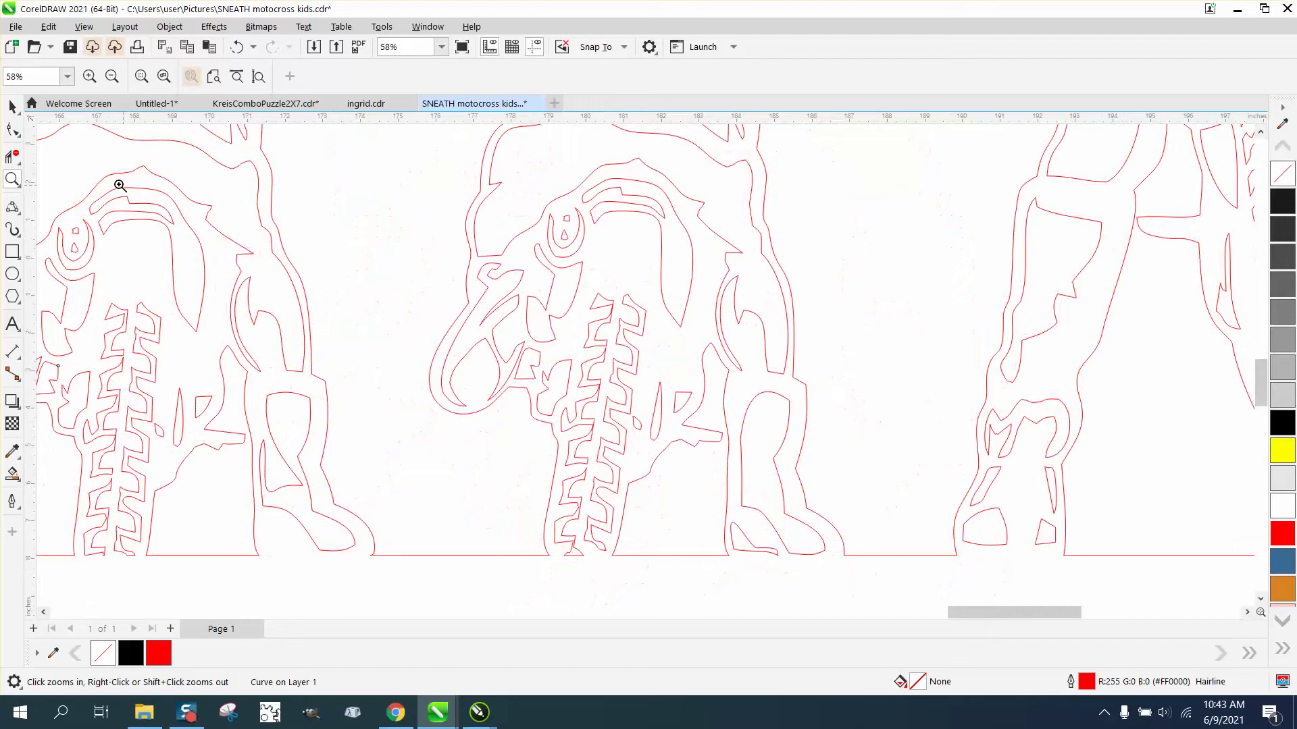
{"action": "left_click", "coordinate": [13, 129]}
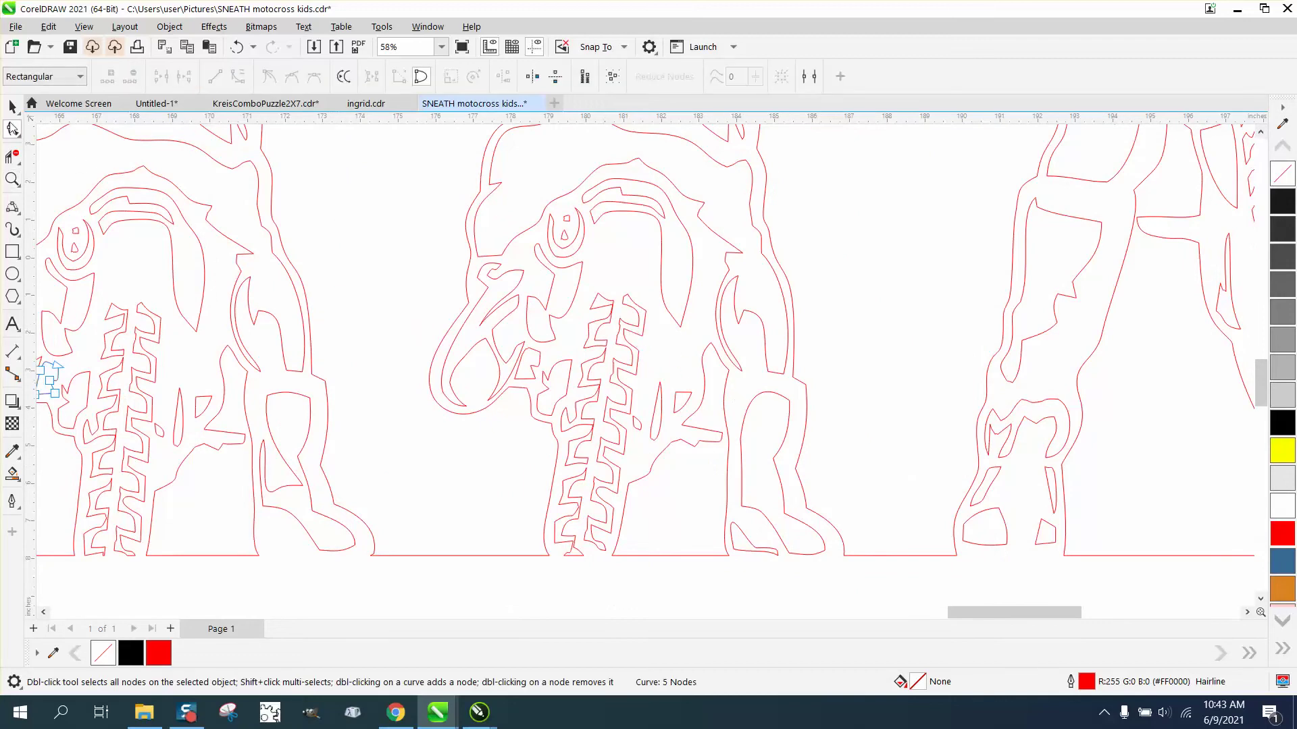
Delete the middle rider's tall spine curve and two old zigzag tread curves.
{"action": "left_click", "coordinate": [12, 106]}
{"action": "left_click", "coordinate": [645, 326]}
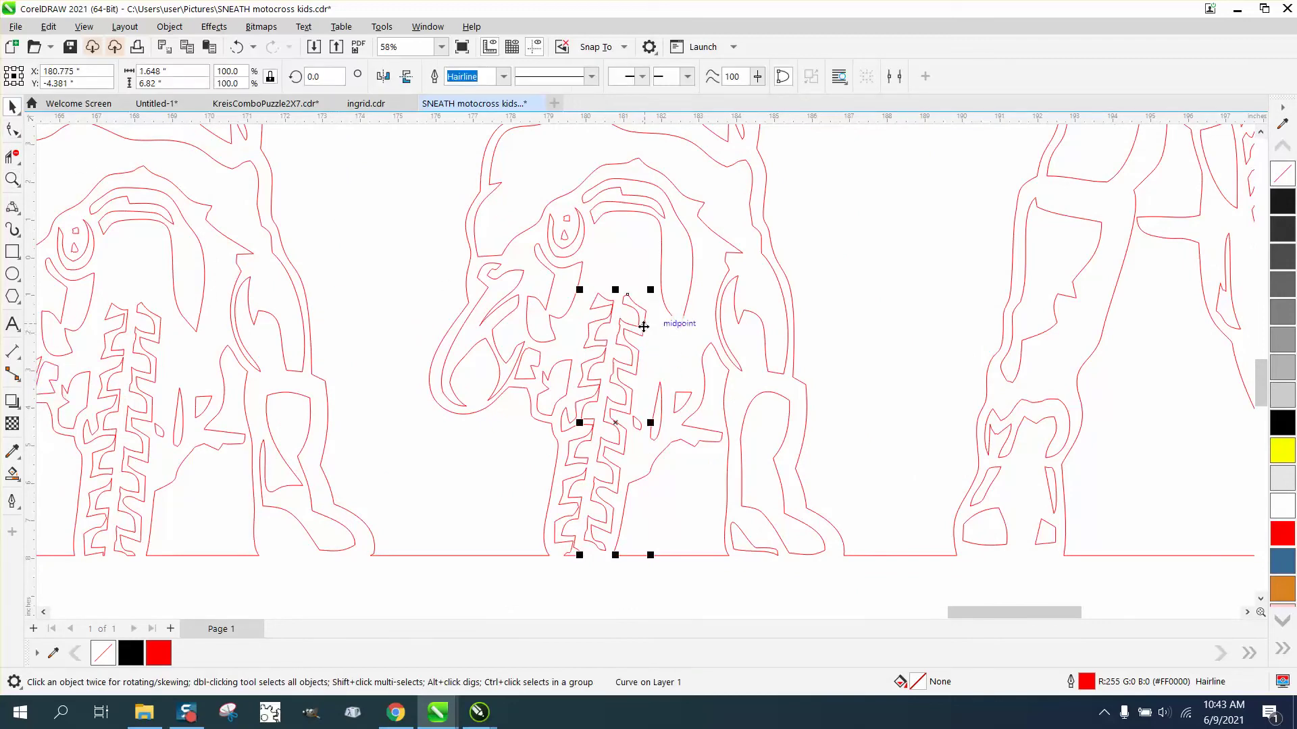
{"action": "key", "text": "Delete"}
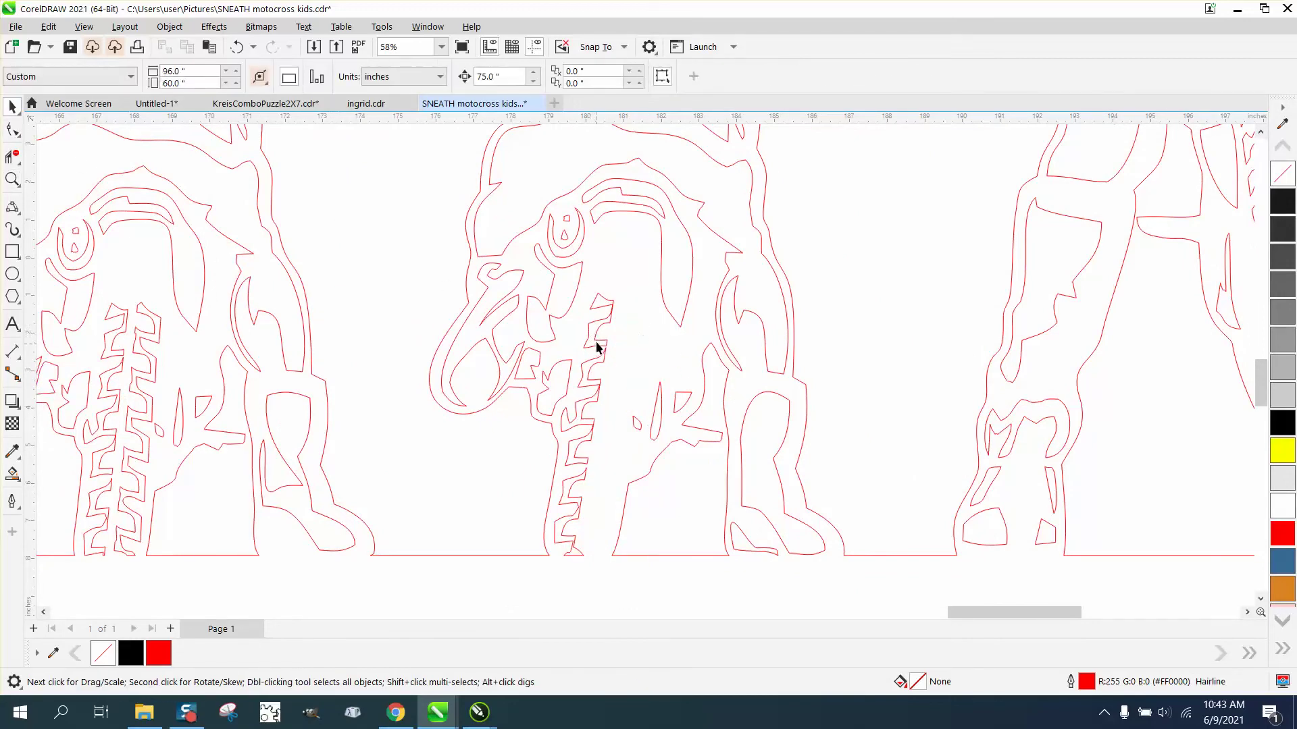
{"action": "left_click", "coordinate": [597, 347]}
{"action": "key", "text": "Delete"}
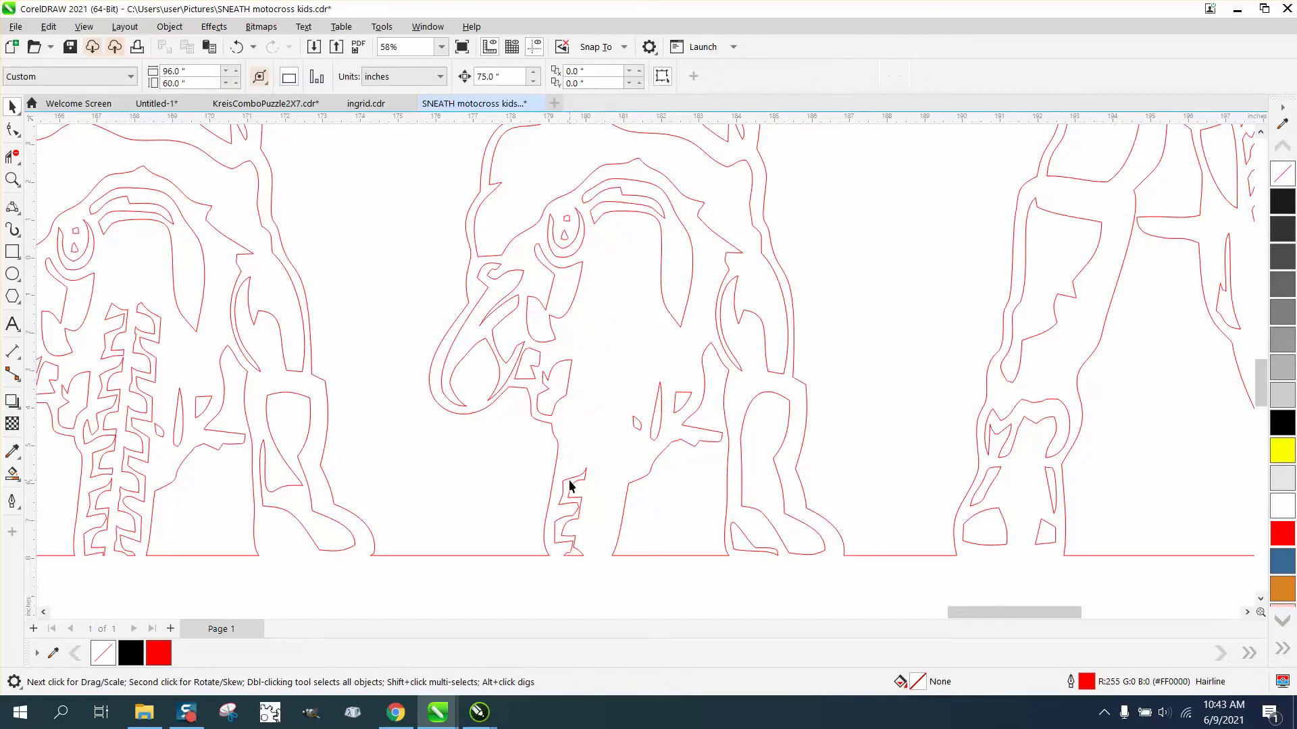
{"action": "left_click", "coordinate": [570, 485]}
{"action": "key", "text": "Delete"}
Move the left rider's zigzag tread into the middle tire and tilt it clockwise.
{"action": "left_click", "coordinate": [152, 456]}
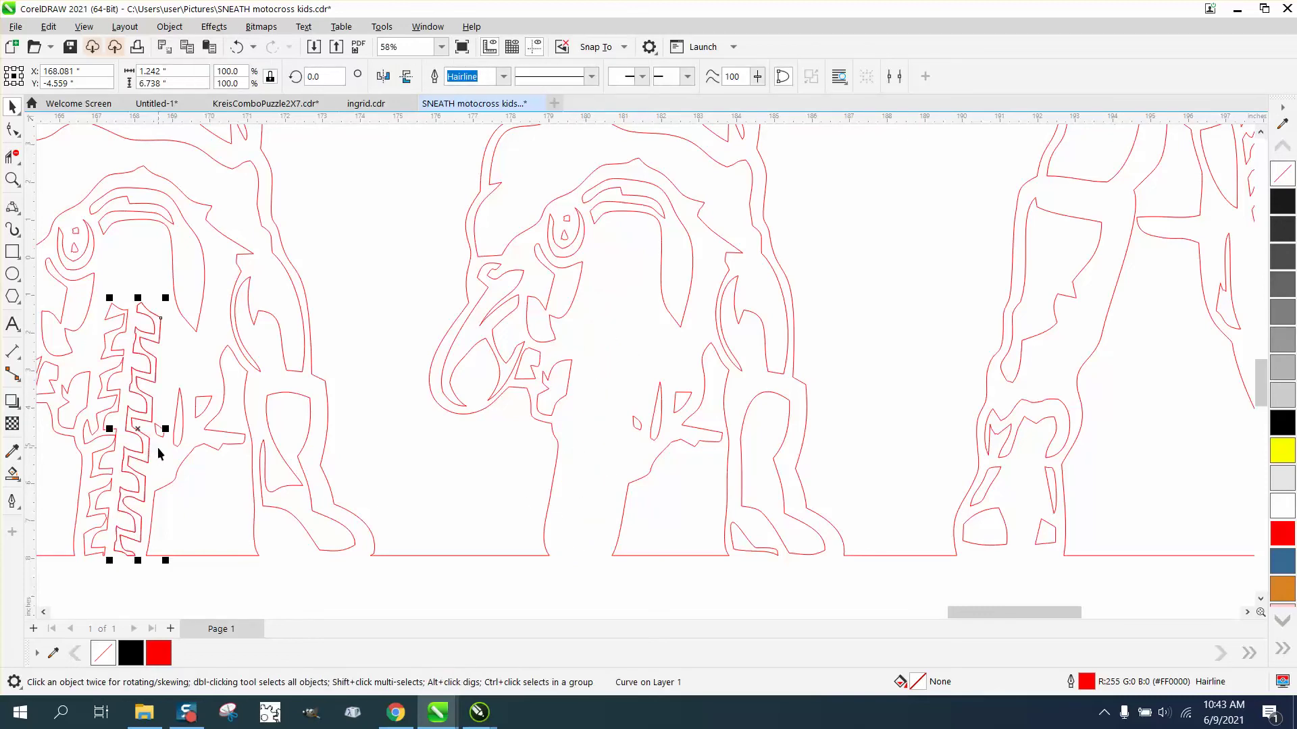
{"action": "left_click_drag", "start_coordinate": [142, 433], "coordinate": [610, 432]}
{"action": "left_click", "coordinate": [610, 432]}
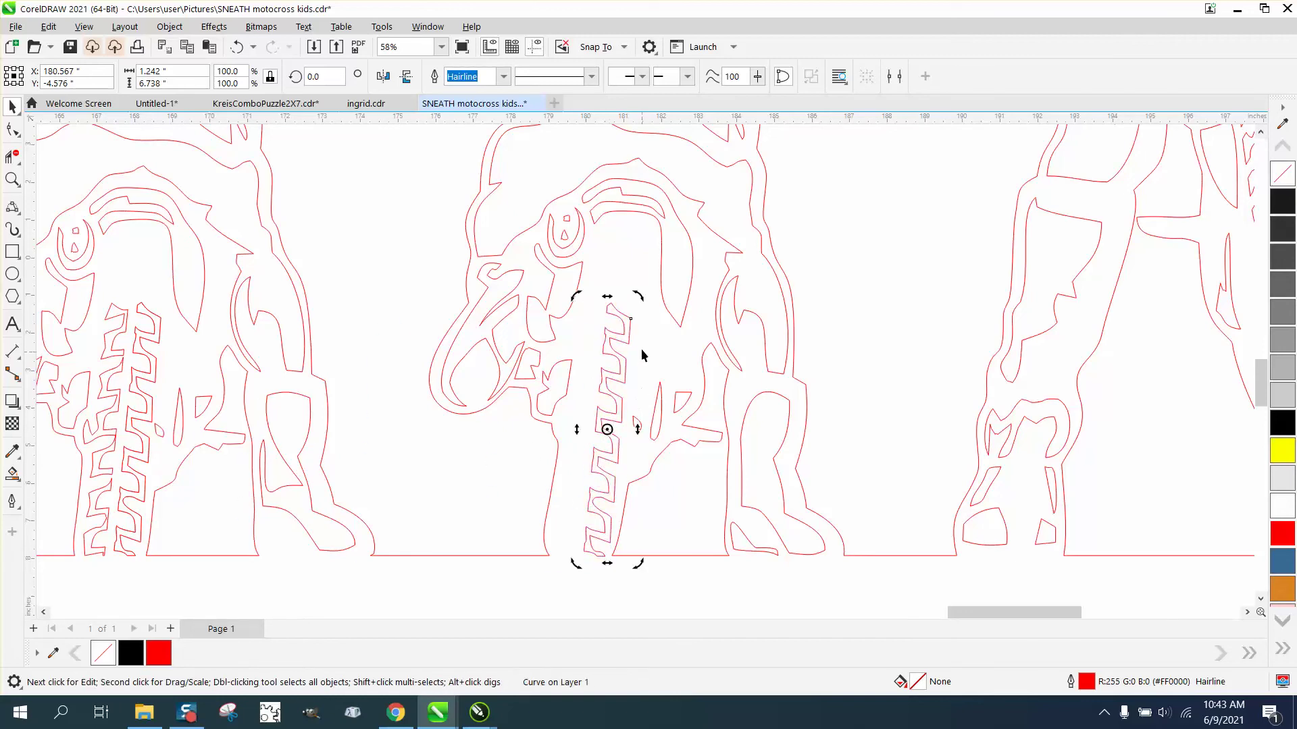
{"action": "left_click_drag", "start_coordinate": [642, 298], "coordinate": [668, 302]}
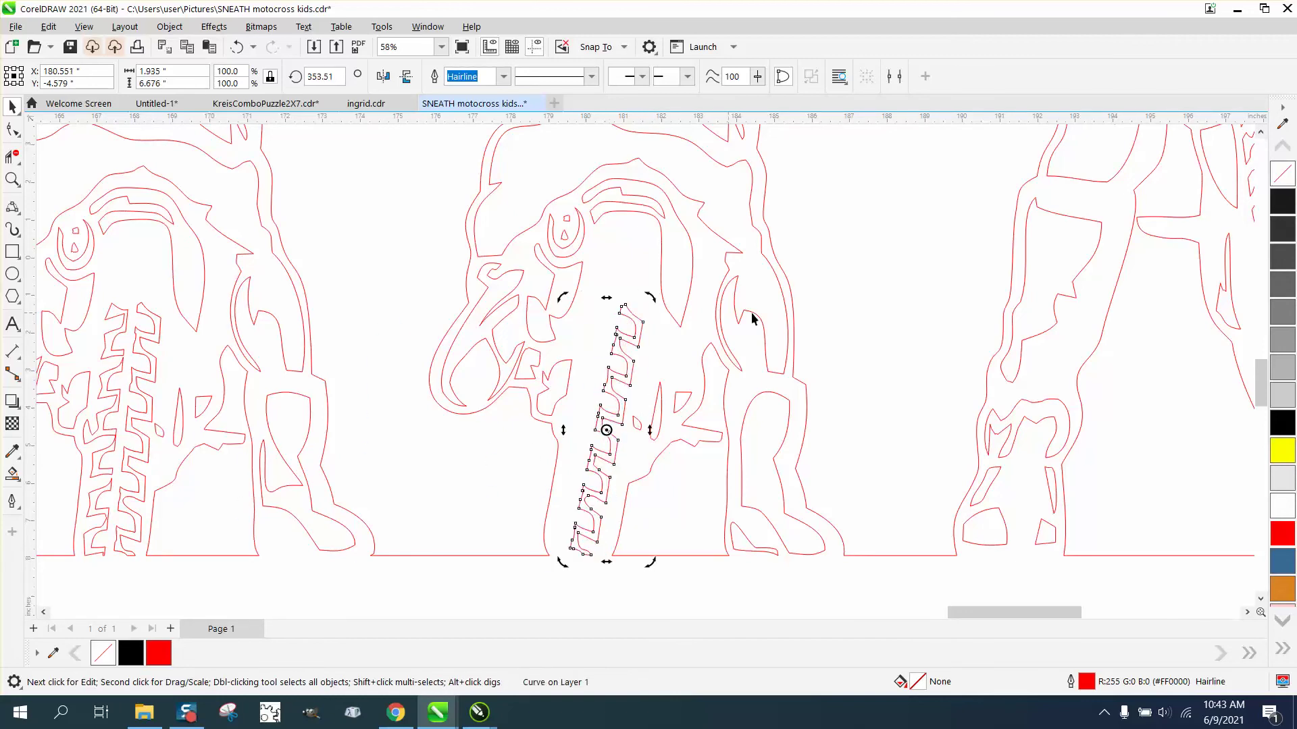
{"action": "left_click", "coordinate": [830, 316]}
Undo and redo the tread change, then nudge the tilted tread into place inside the tire.
{"action": "left_click", "coordinate": [630, 378]}
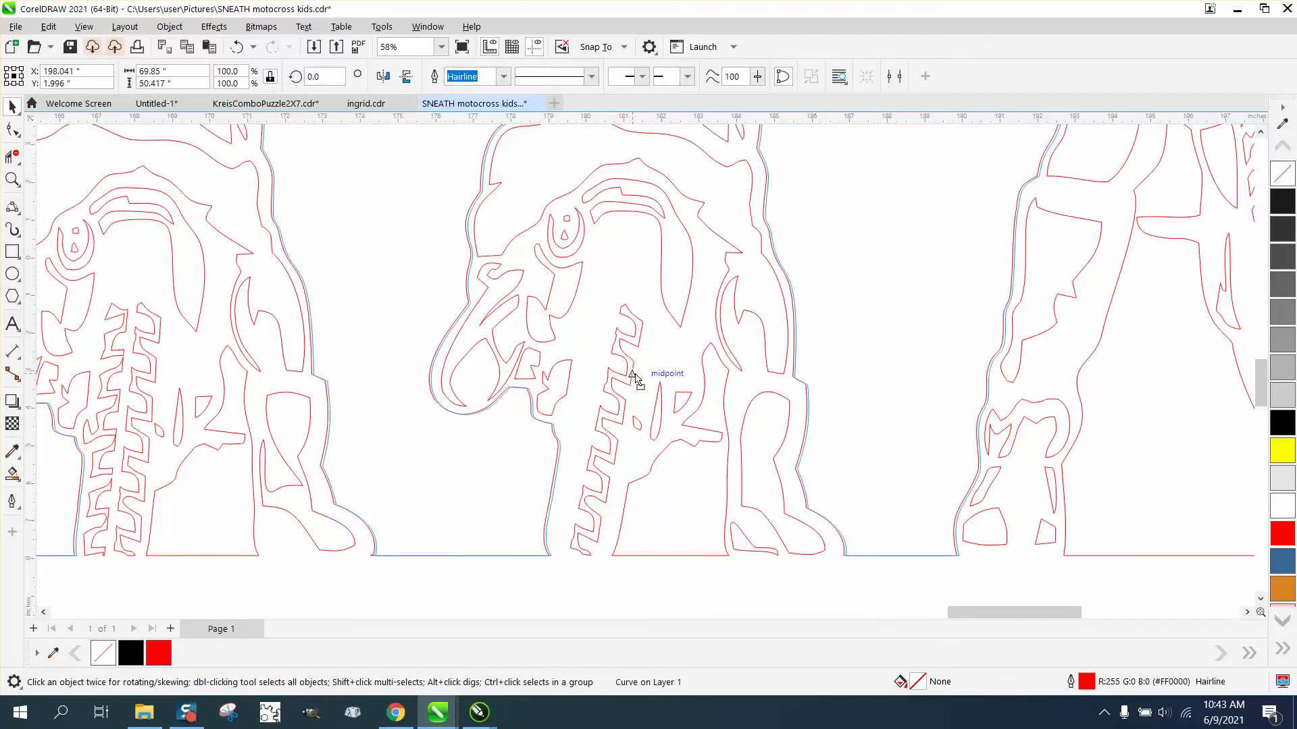
{"action": "left_click", "coordinate": [236, 47]}
{"action": "key", "text": "ctrl+shift+z"}
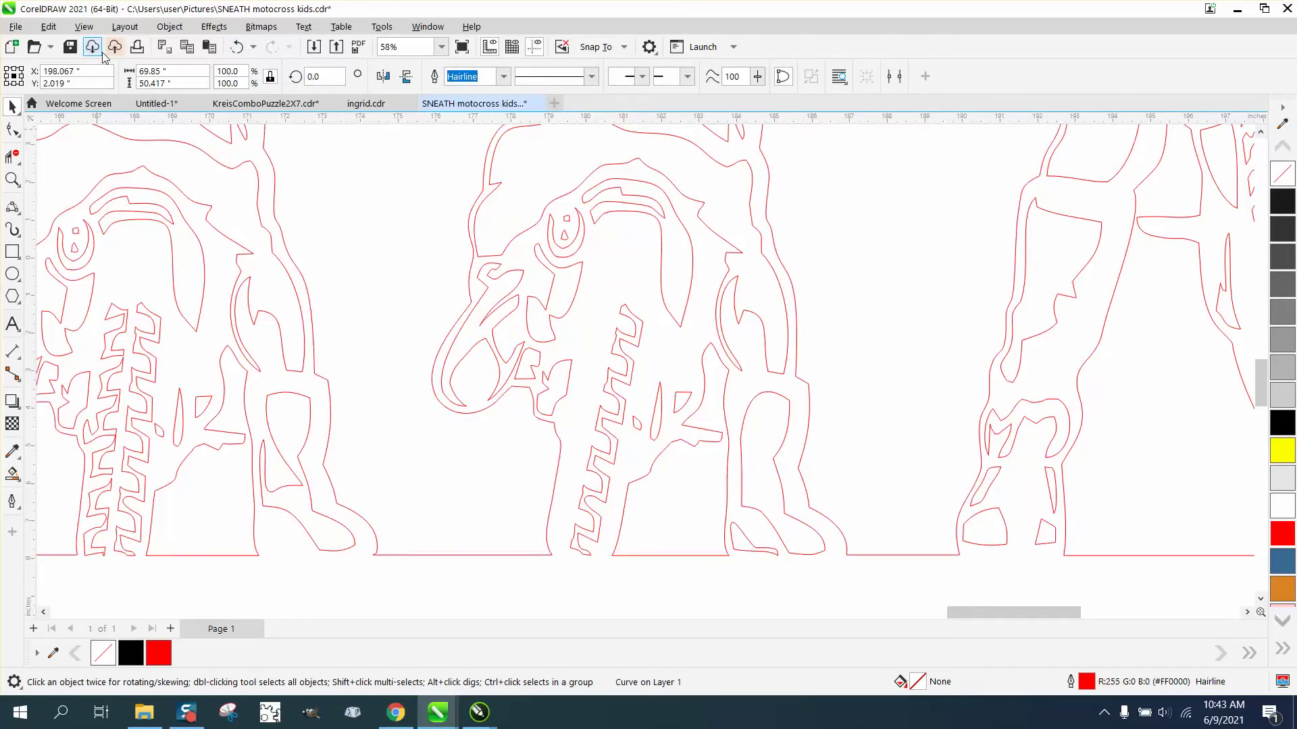
{"action": "left_click", "coordinate": [238, 47]}
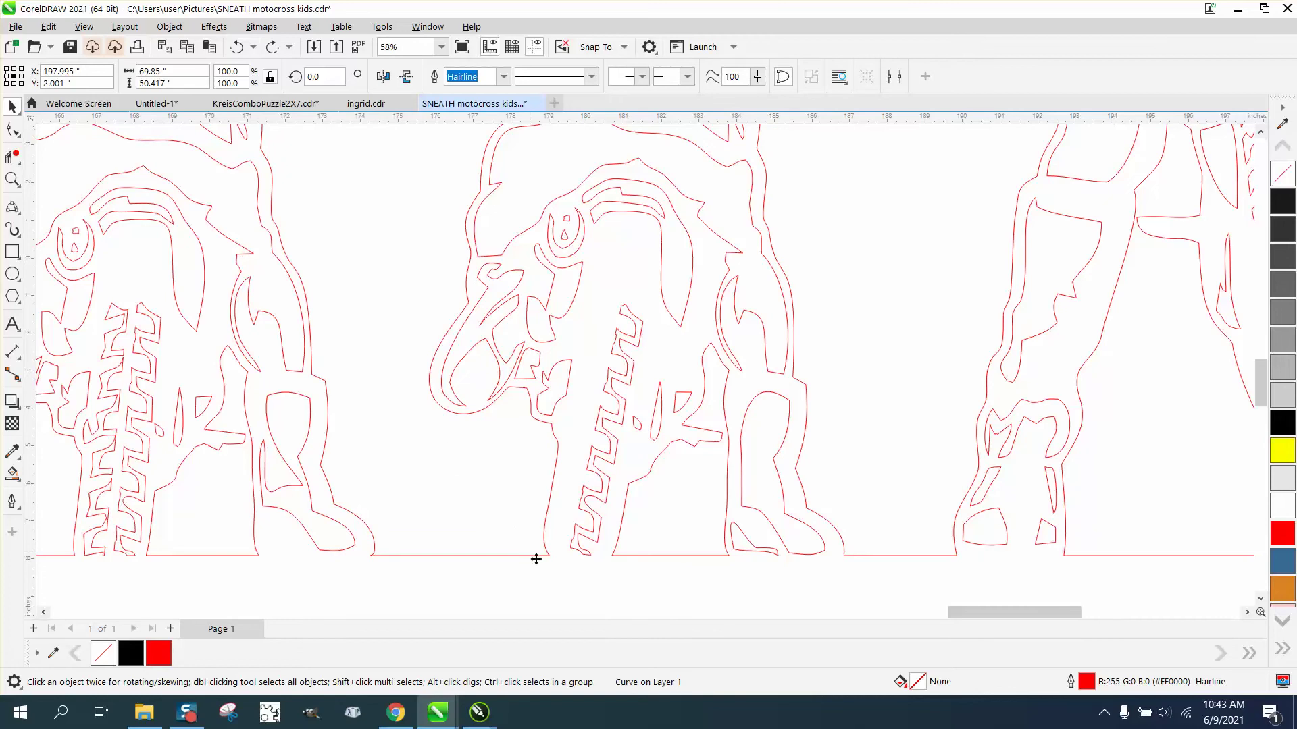
{"action": "left_click", "coordinate": [582, 551]}
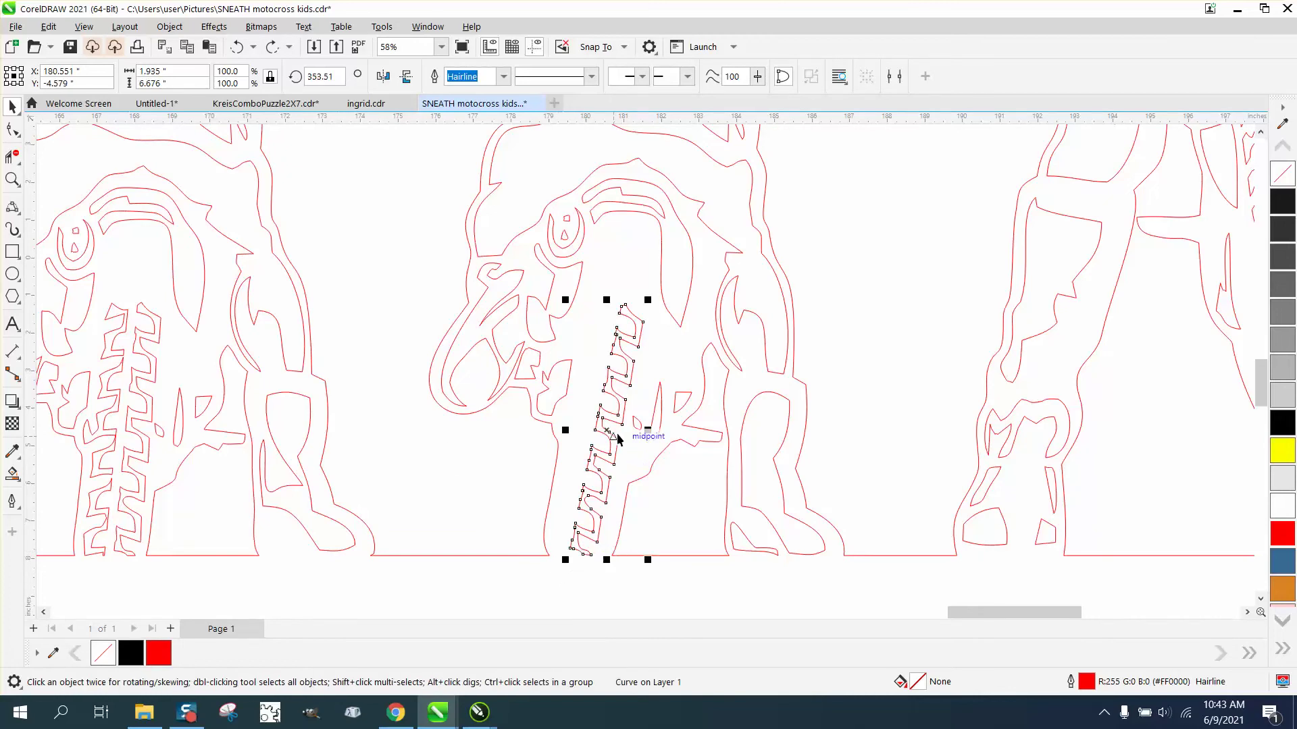
{"action": "left_click_drag", "start_coordinate": [610, 431], "coordinate": [616, 437]}
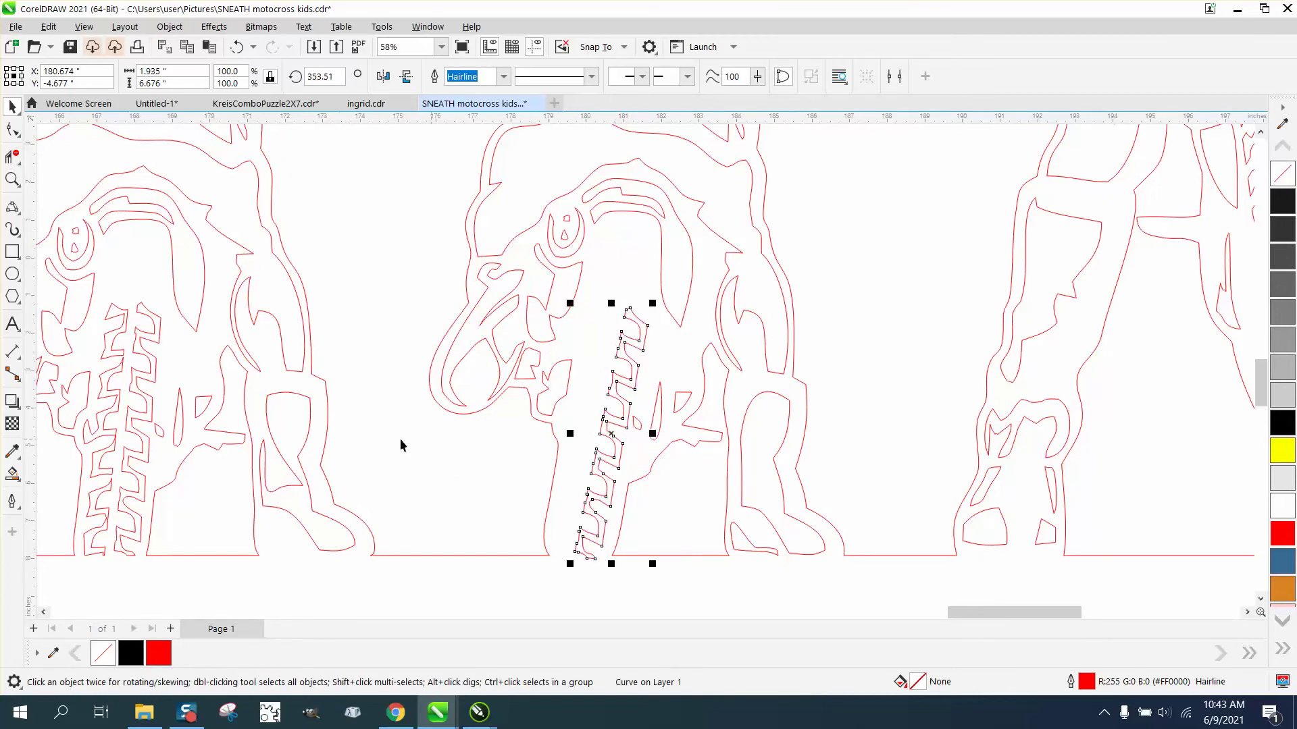
{"action": "left_click", "coordinate": [125, 415]}
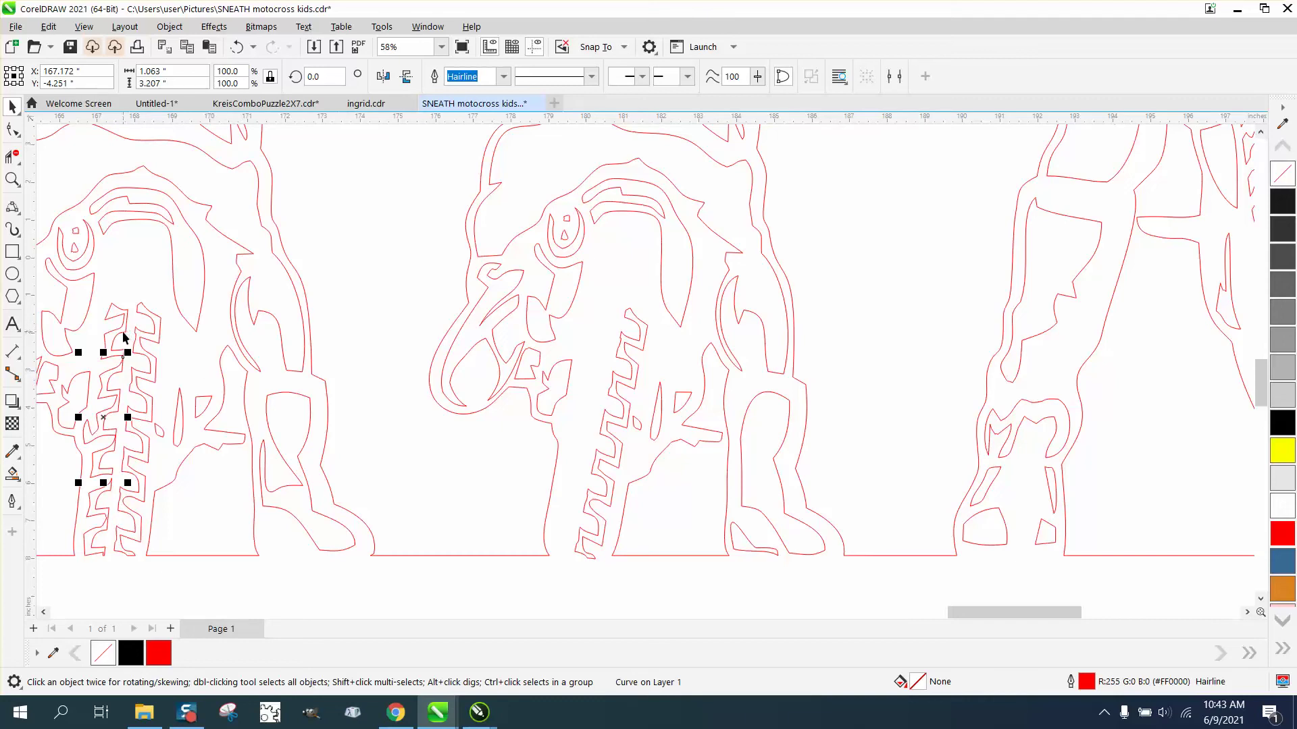
{"action": "left_click", "coordinate": [12, 179]}
{"action": "left_click", "coordinate": [236, 551]}
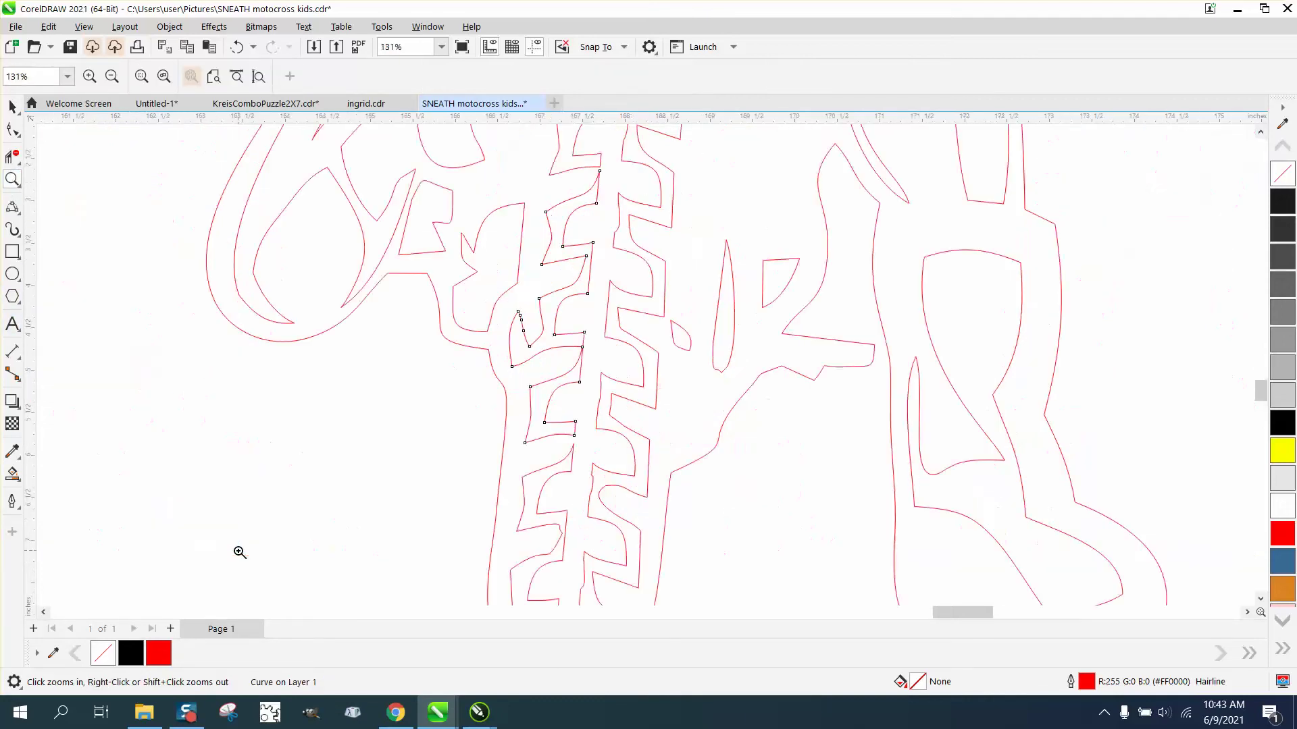
{"action": "right_click", "coordinate": [429, 410]}
{"action": "scroll", "coordinate": [200, 457], "scroll_direction": "down", "scroll_amount": 1}
{"action": "left_click", "coordinate": [12, 474]}
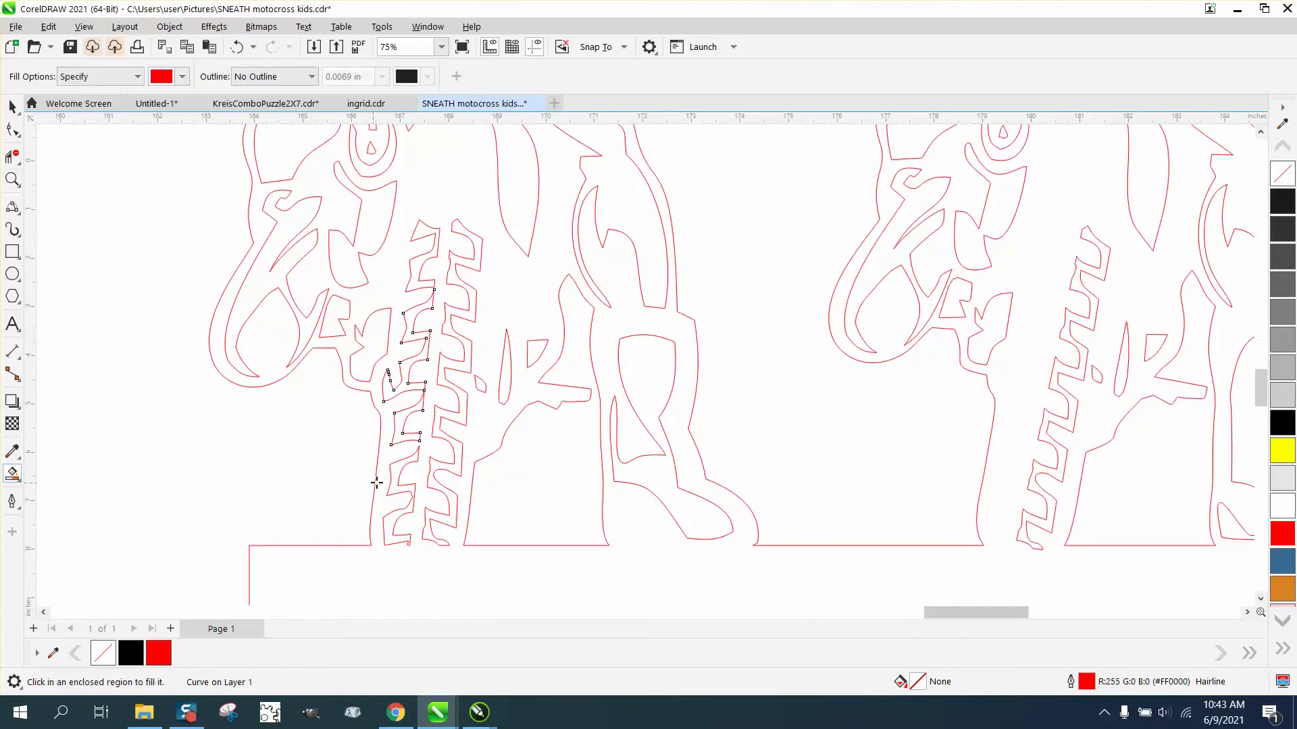
{"action": "left_click", "coordinate": [398, 470]}
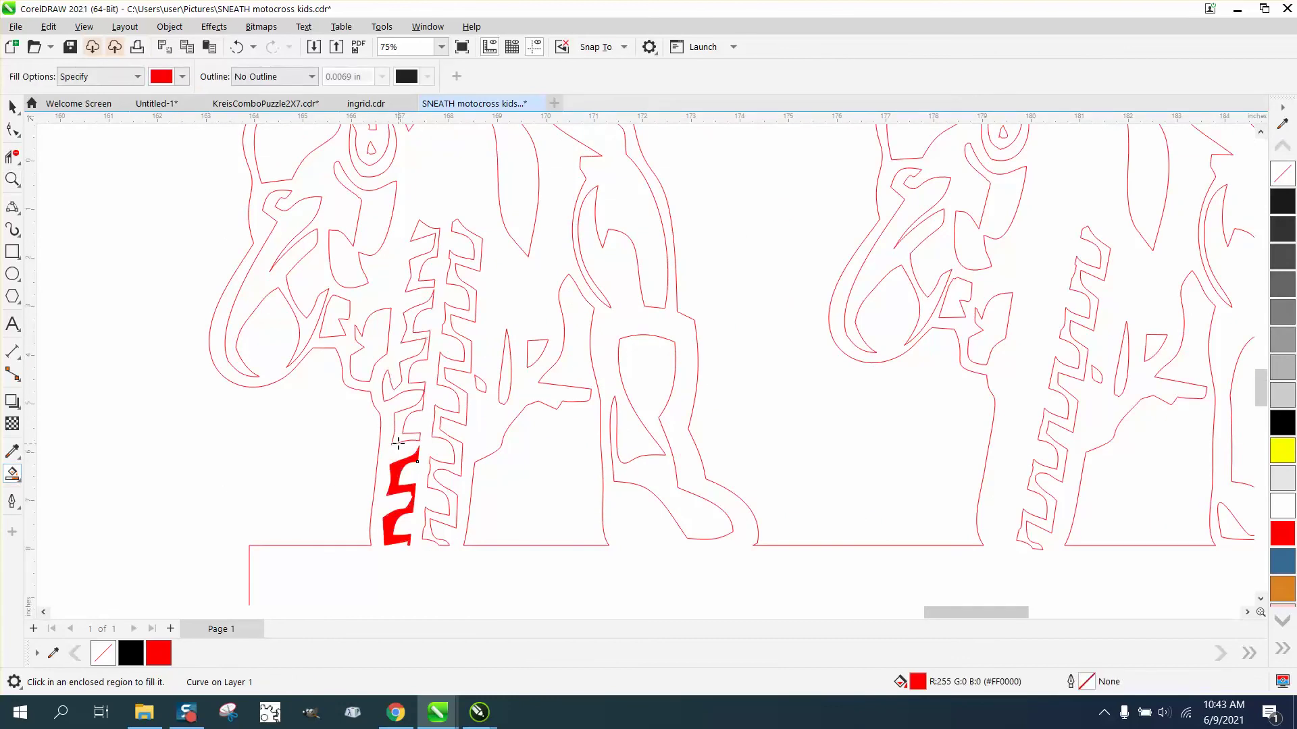
{"action": "left_click", "coordinate": [399, 442]}
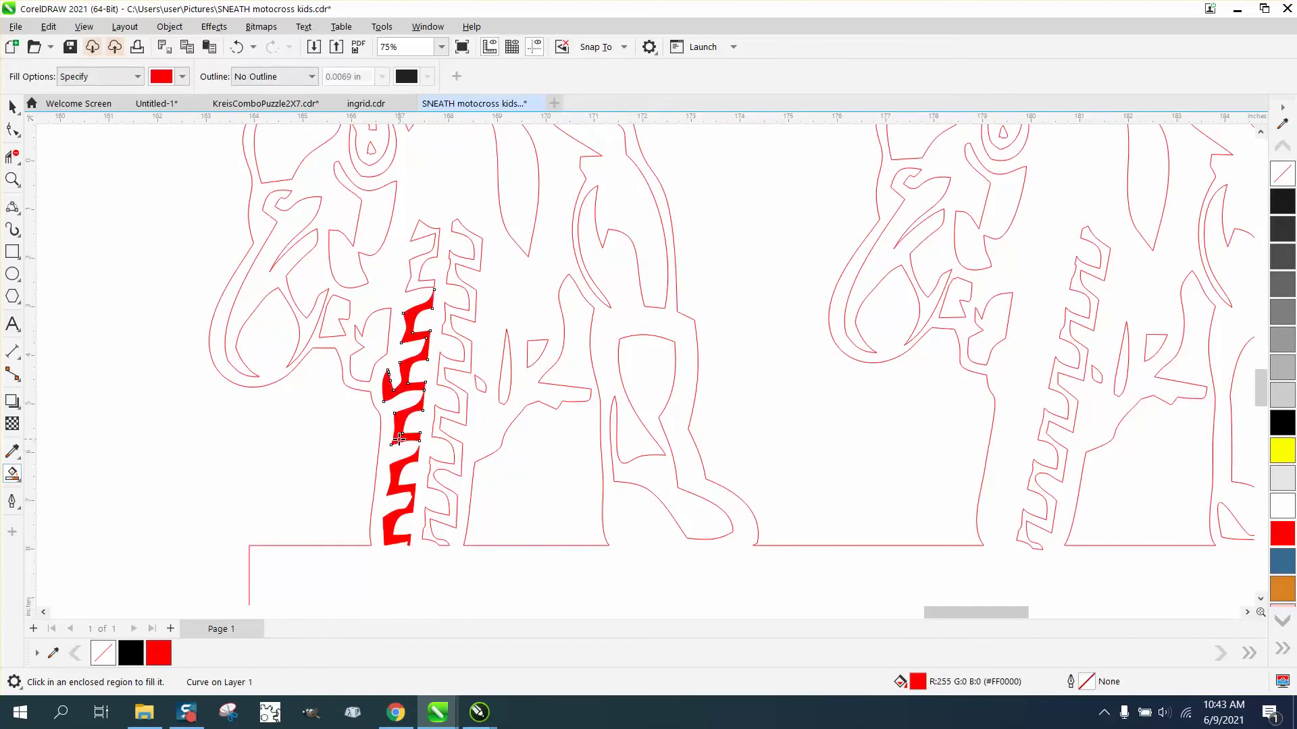
{"action": "left_click", "coordinate": [412, 277]}
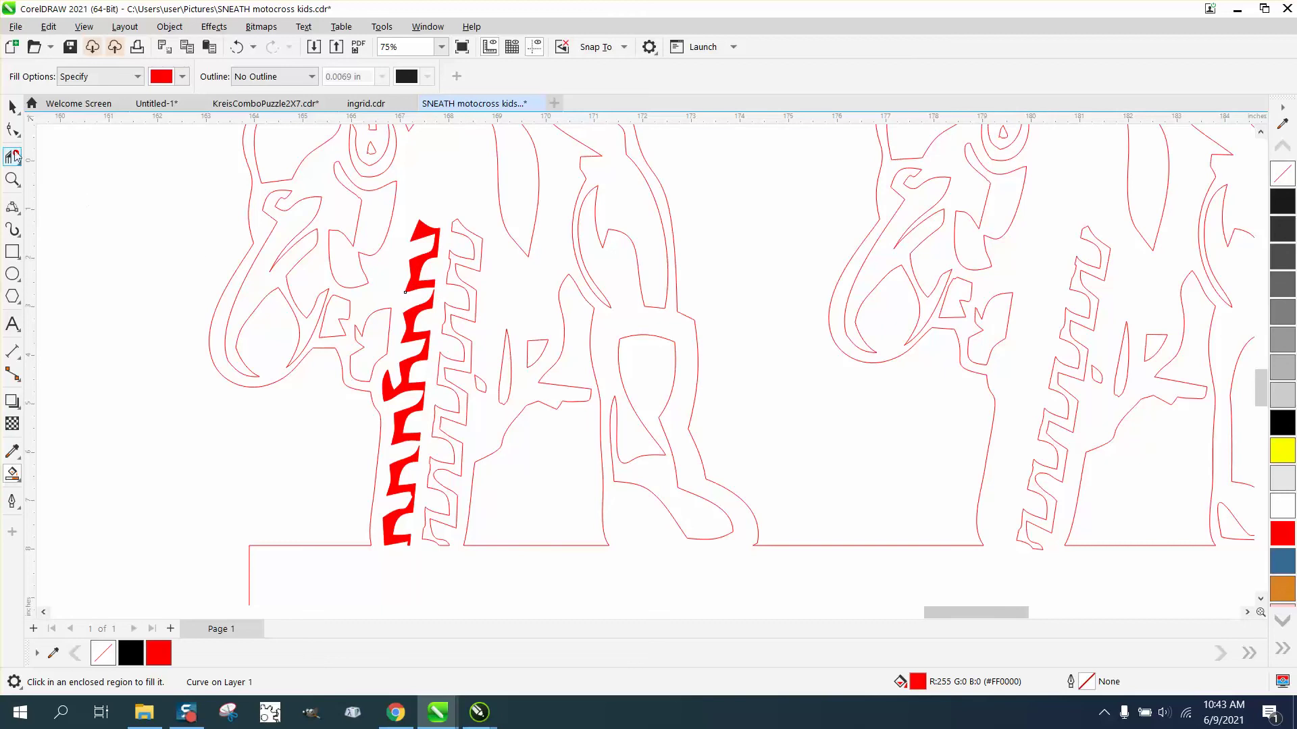
{"action": "left_click", "coordinate": [237, 46]}
{"action": "left_click", "coordinate": [237, 47]}
{"action": "left_click", "coordinate": [236, 47]}
{"action": "left_click", "coordinate": [236, 47]}
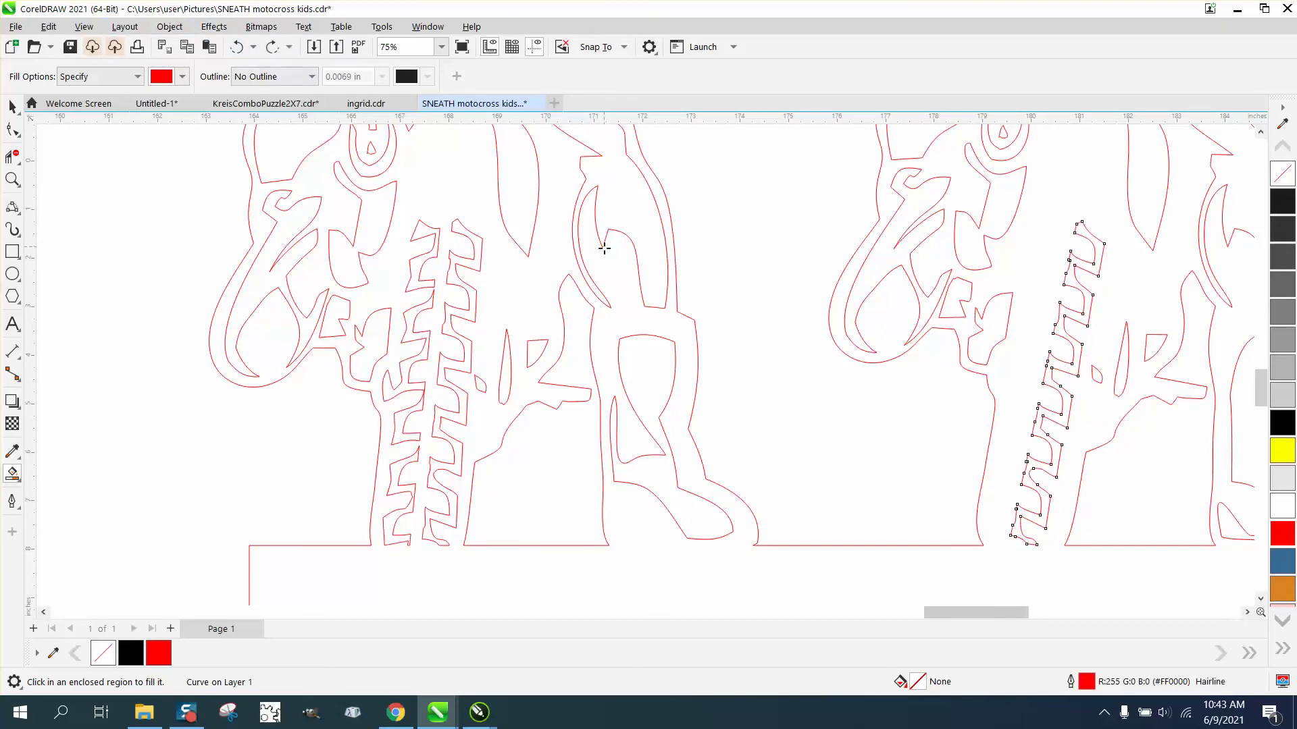
{"action": "left_click", "coordinate": [273, 47]}
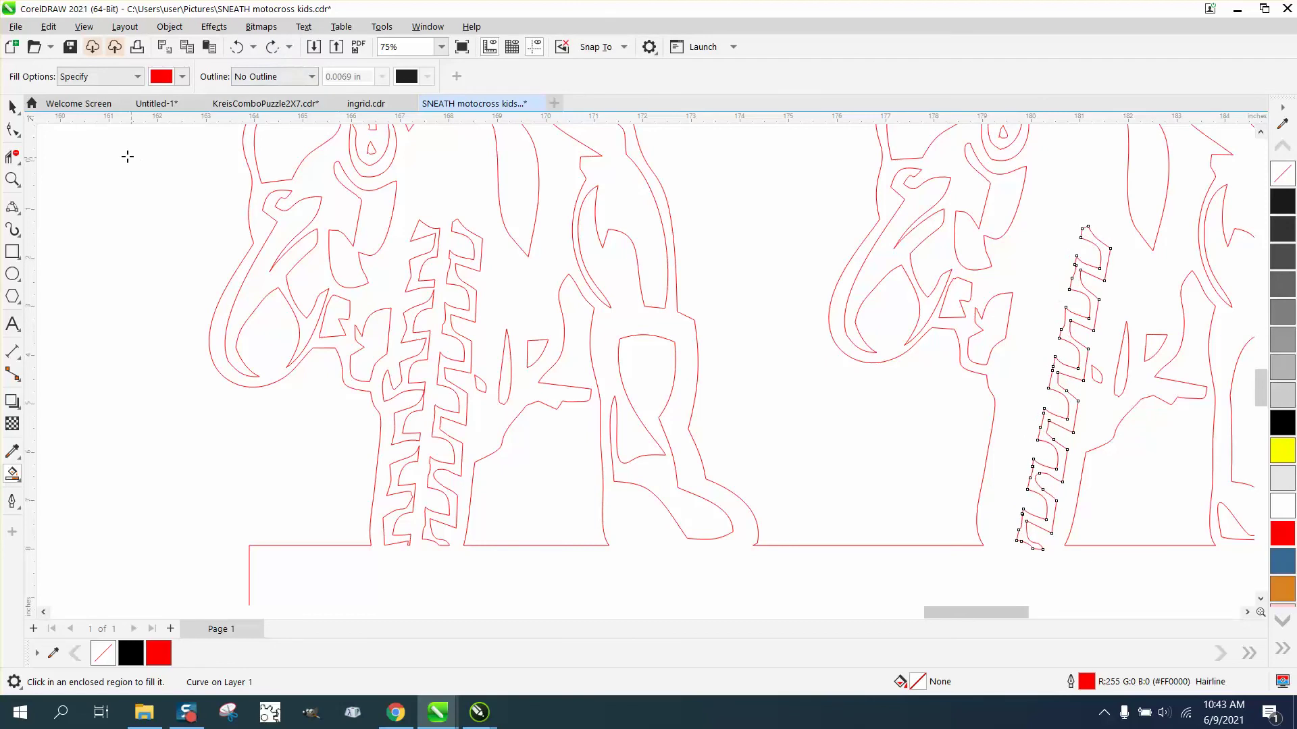
Select the three tread pieces in the left rider's tire and move them to the right rider's tire.
{"action": "left_click", "coordinate": [12, 106]}
{"action": "left_click", "coordinate": [374, 218]}
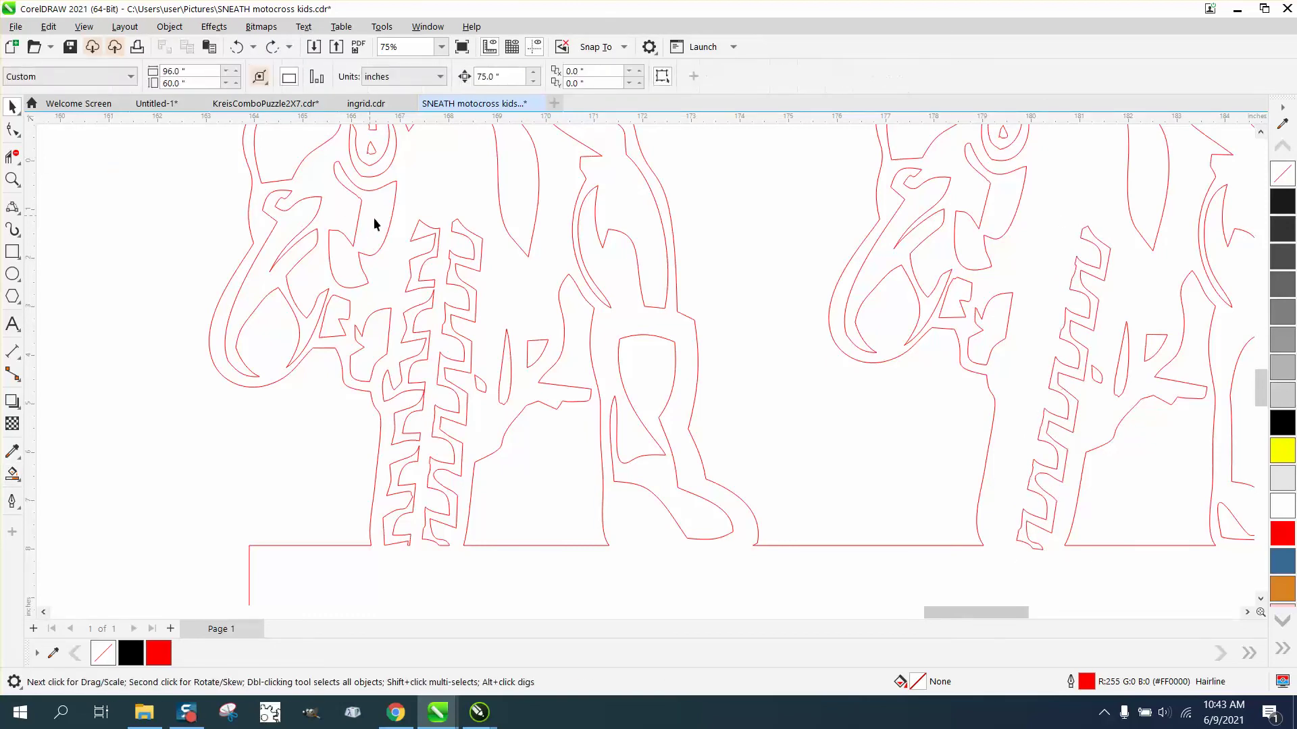
{"action": "left_click", "coordinate": [424, 234]}
{"action": "left_click", "coordinate": [425, 241]}
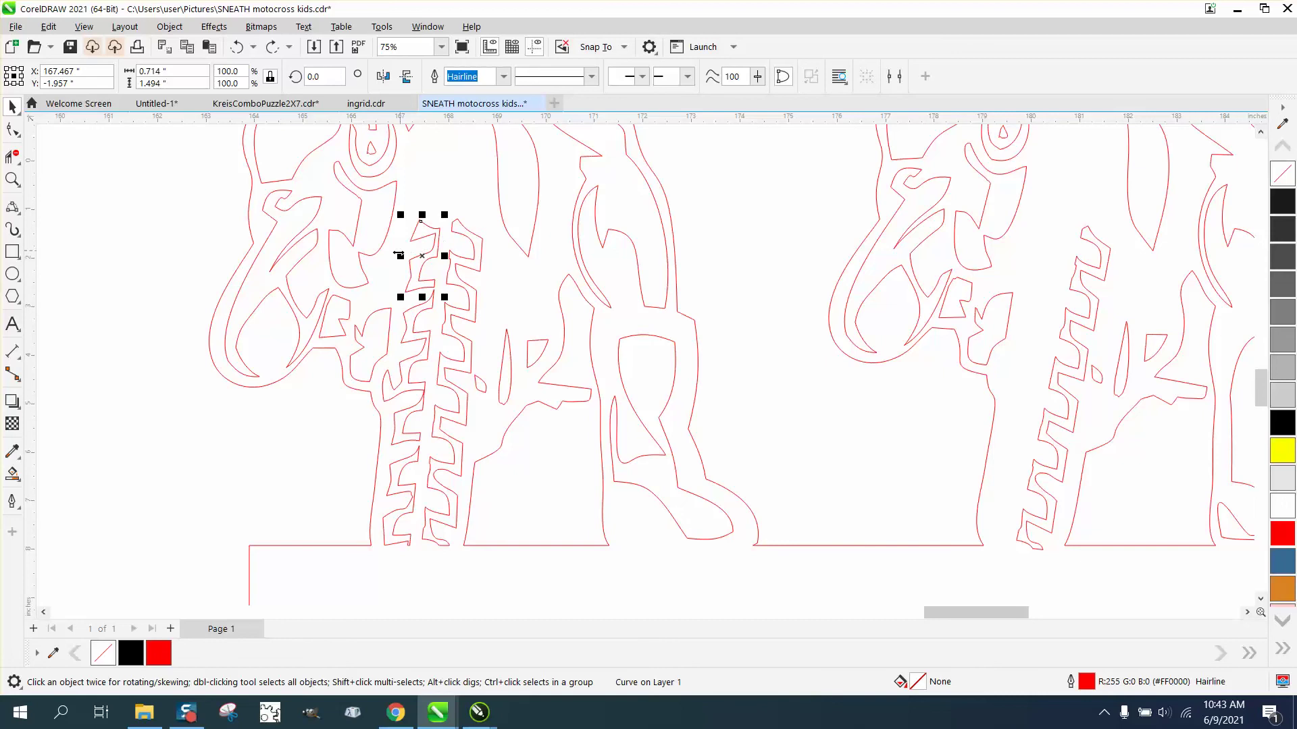
{"action": "left_click", "coordinate": [416, 337], "text": "shift"}
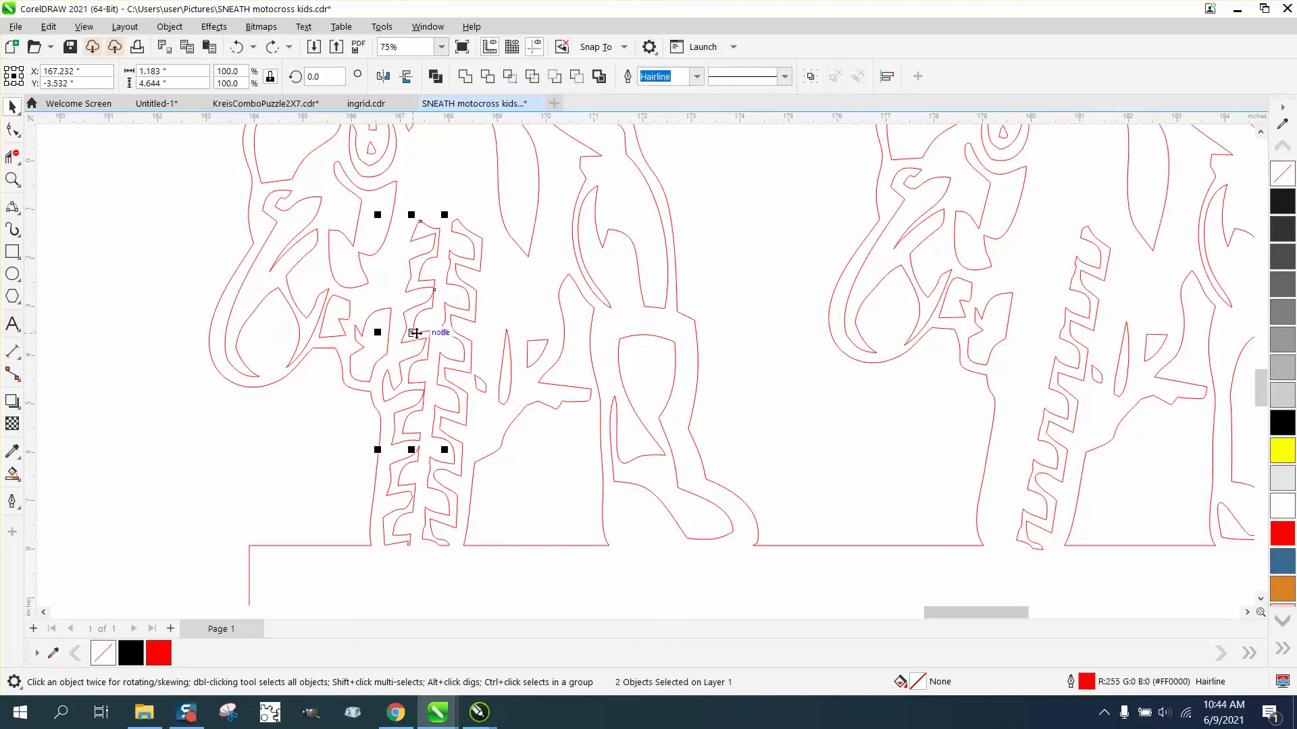
{"action": "left_click", "coordinate": [408, 467], "text": "shift"}
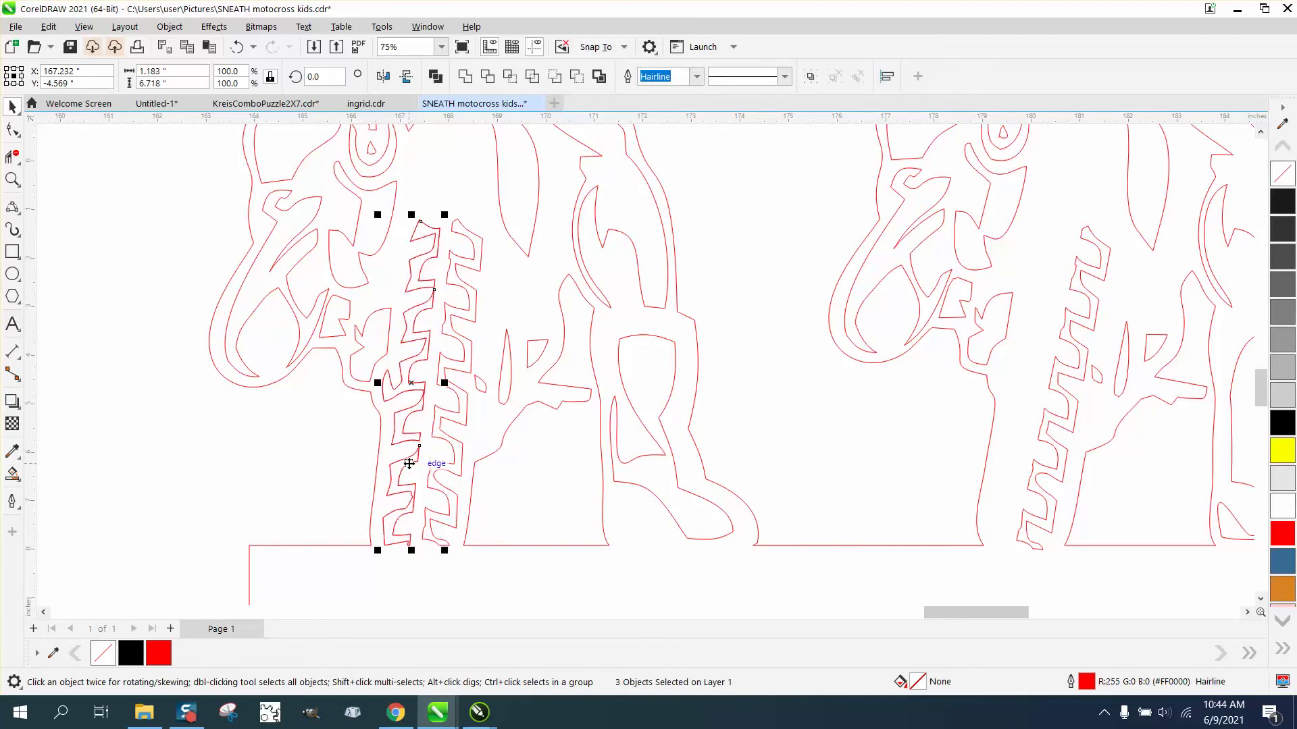
{"action": "left_click_drag", "start_coordinate": [412, 386], "coordinate": [1018, 376]}
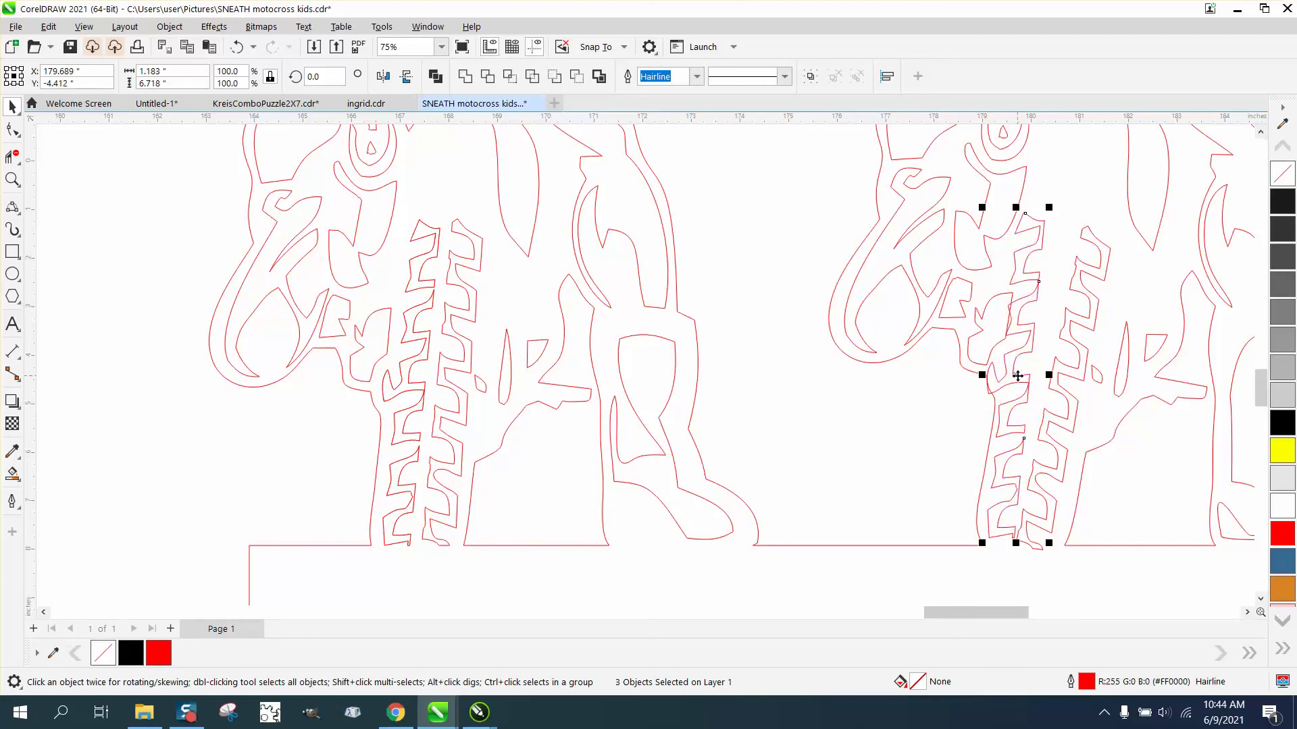
Group the three tread pieces, rotate them to about 354.7°, and fine-tune their position.
{"action": "left_click", "coordinate": [170, 26]}
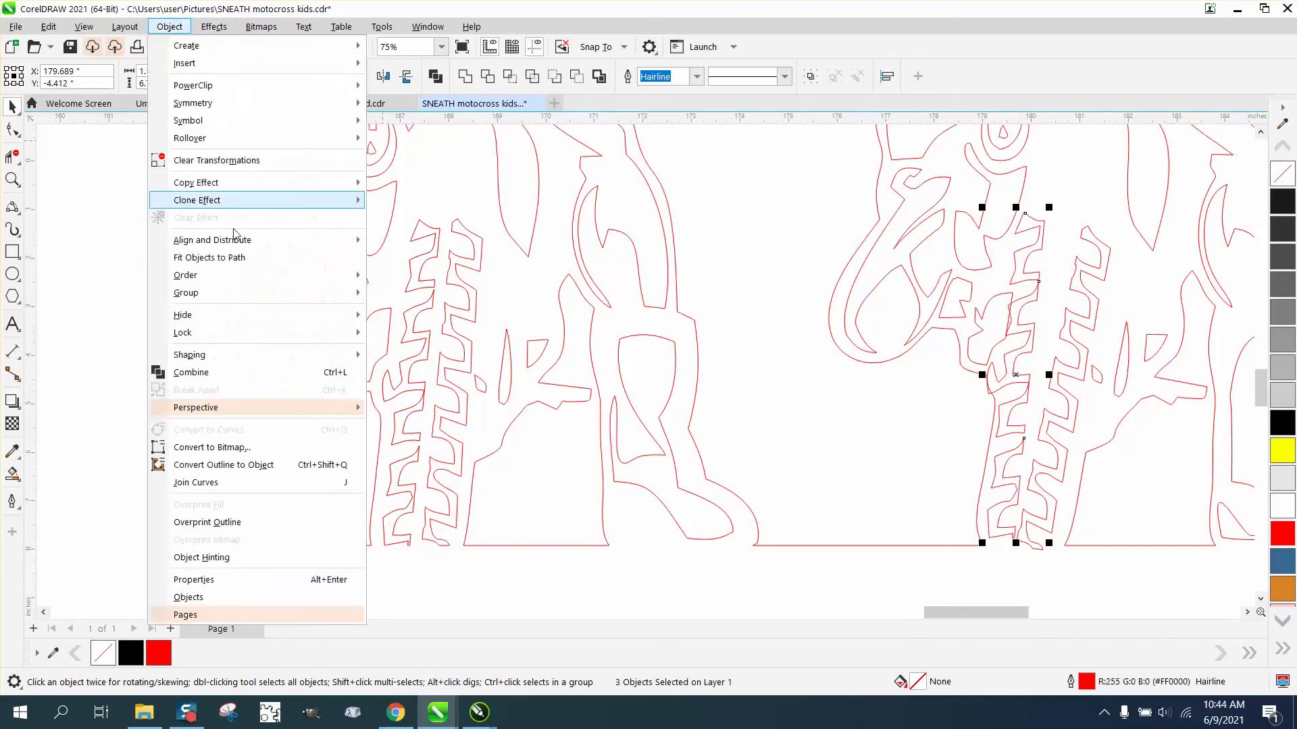
{"action": "mouse_move", "coordinate": [227, 297]}
{"action": "left_click", "coordinate": [405, 296]}
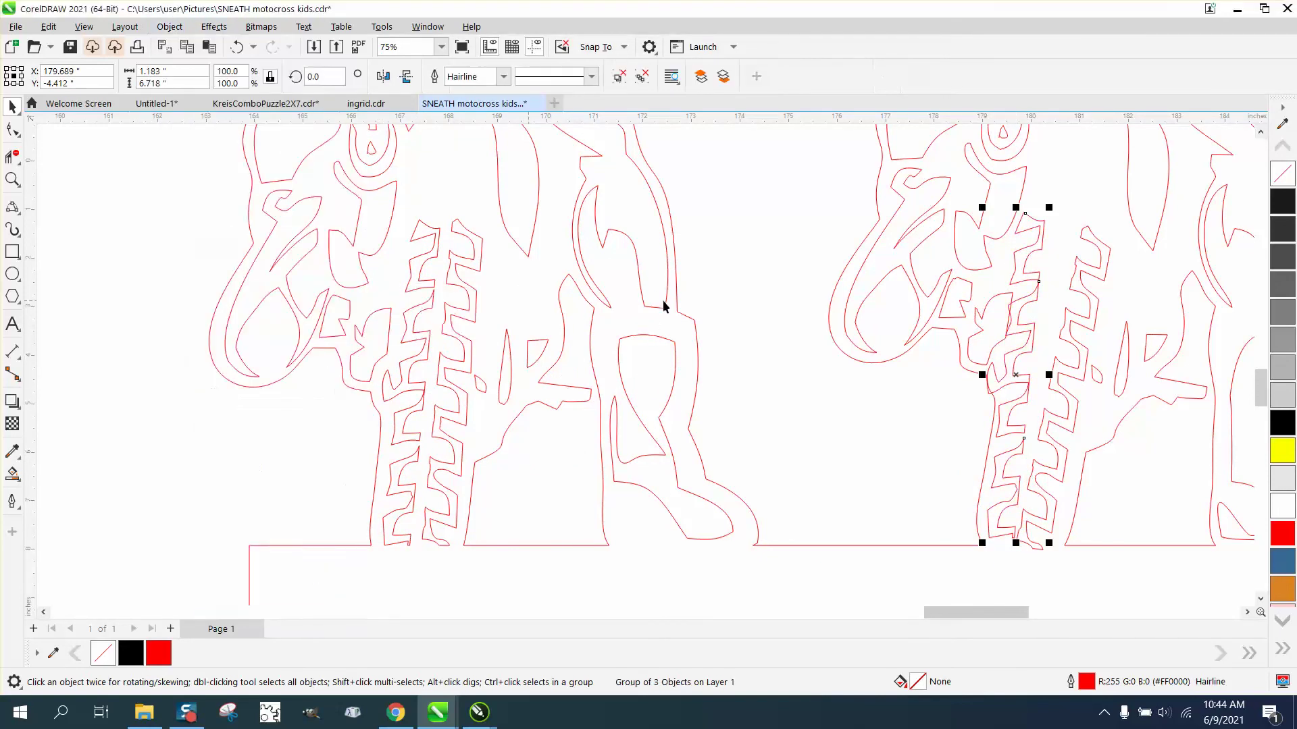
{"action": "left_click", "coordinate": [1035, 324]}
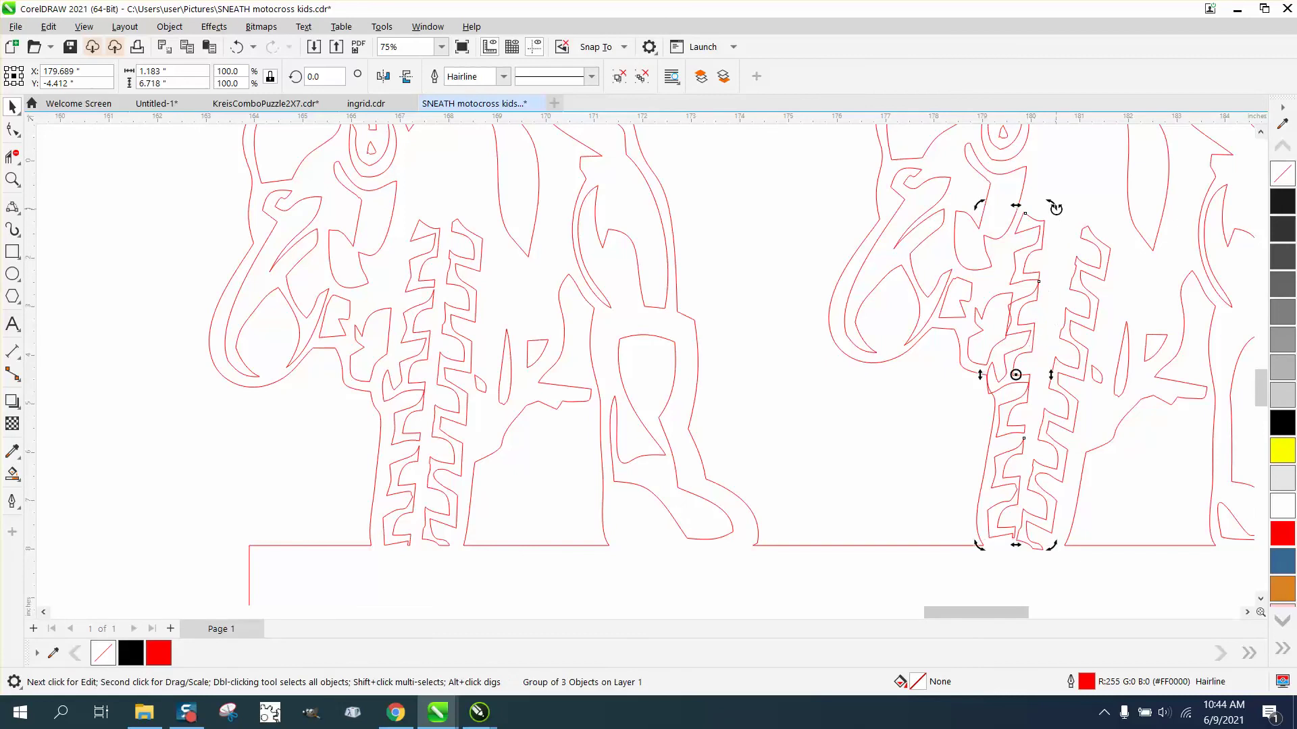
{"action": "left_click_drag", "start_coordinate": [1050, 205], "coordinate": [1074, 223]}
{"action": "left_click", "coordinate": [984, 415]}
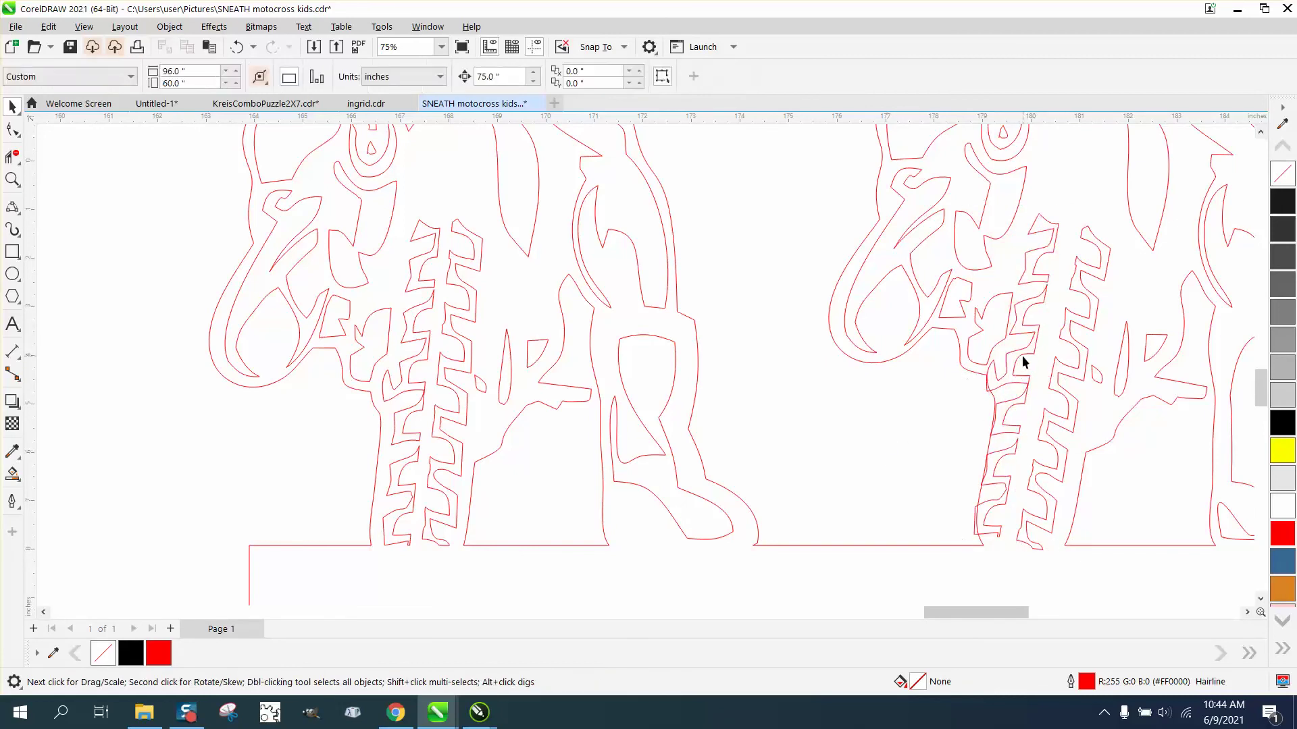
{"action": "left_click_drag", "start_coordinate": [1022, 362], "coordinate": [1039, 367]}
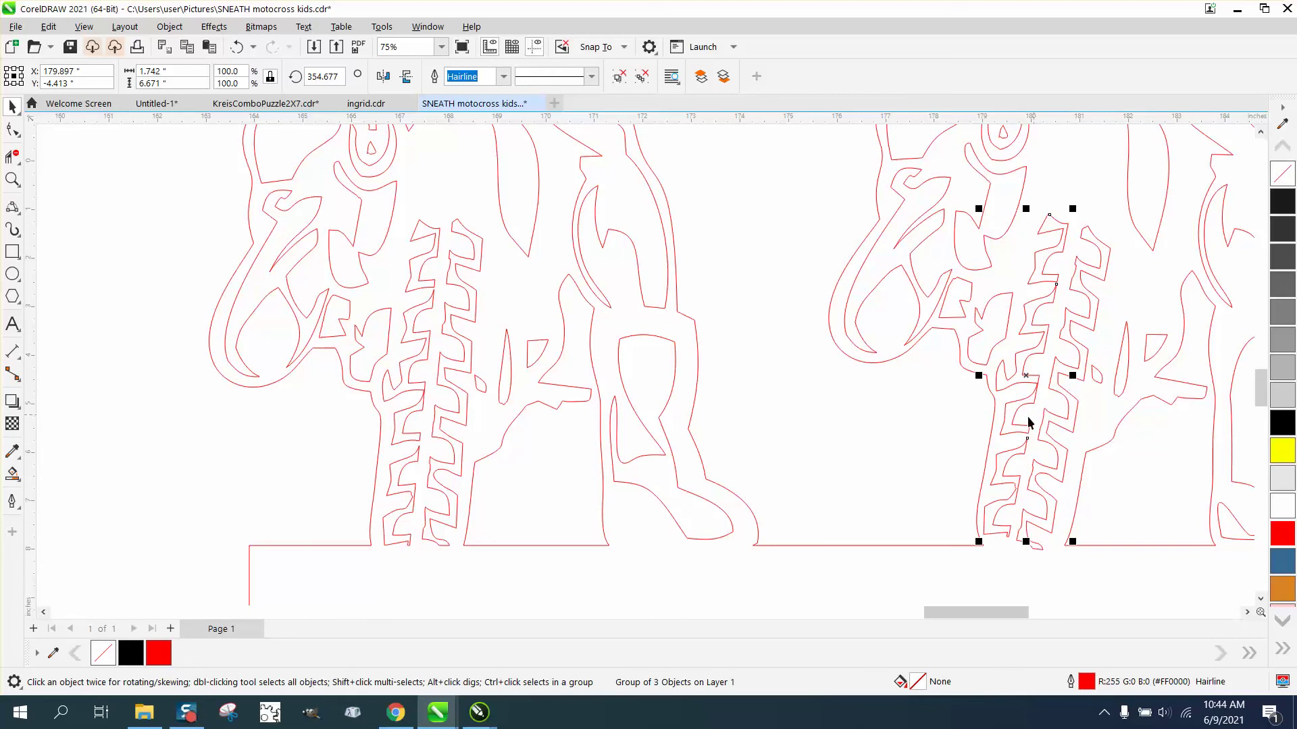
{"action": "scroll", "coordinate": [806, 405], "scroll_direction": "down", "scroll_amount": 3}
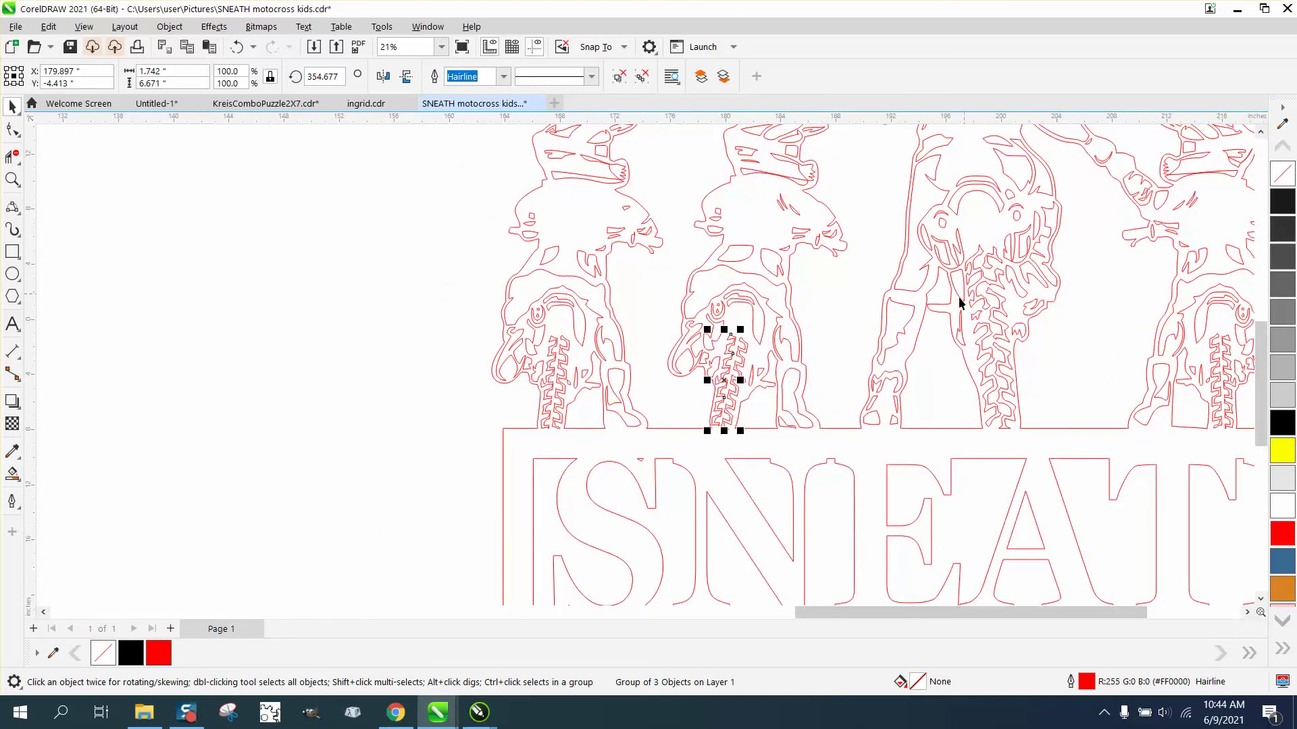
Zoom onto the standing rider's jagged tread and delete two pairs of stray nodes, leaving 50.
{"action": "left_click", "coordinate": [13, 180]}
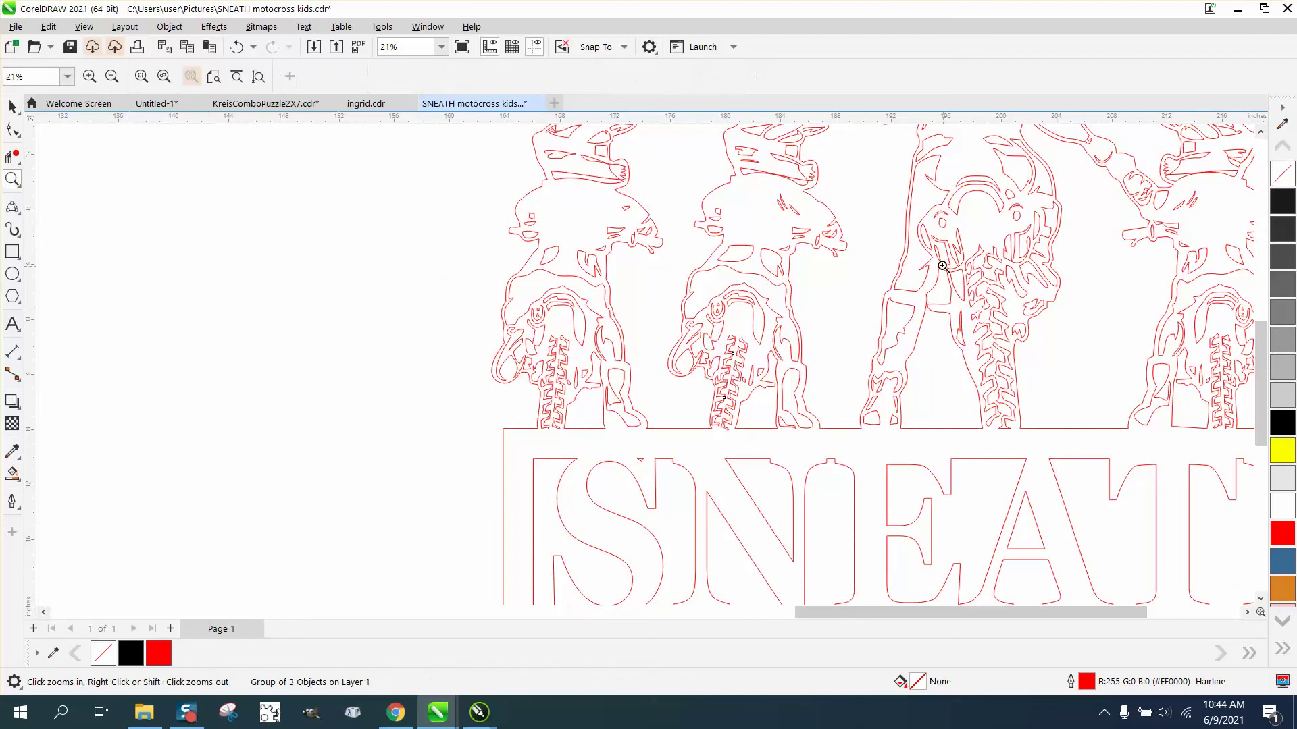
{"action": "left_click_drag", "start_coordinate": [943, 256], "coordinate": [1053, 307]}
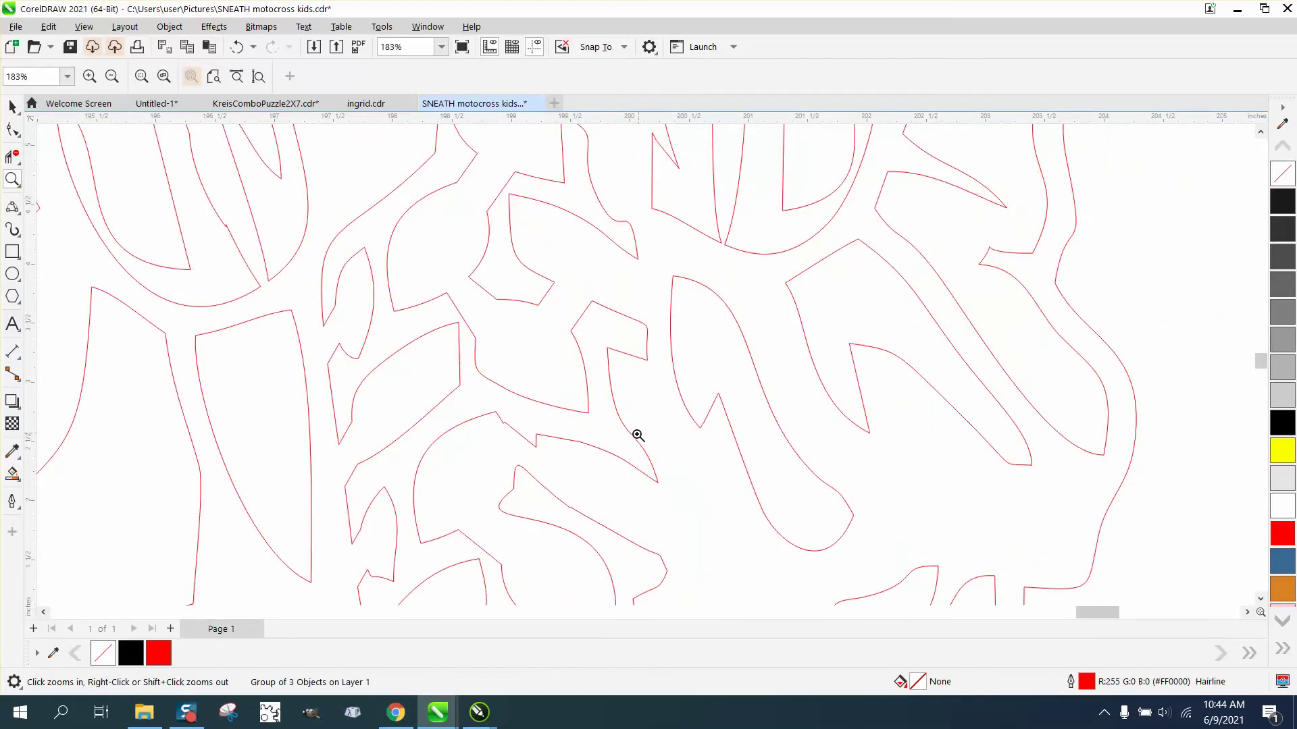
{"action": "left_click_drag", "start_coordinate": [465, 381], "coordinate": [660, 493]}
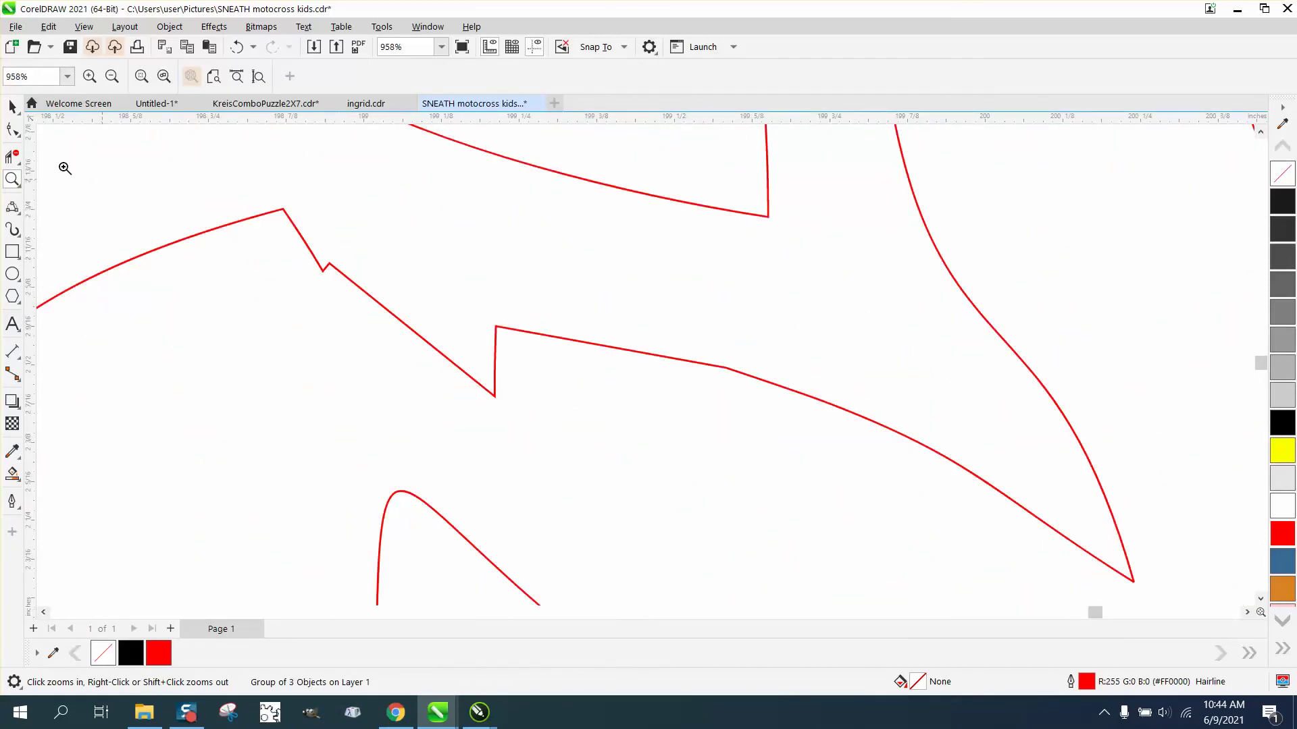
{"action": "left_click", "coordinate": [12, 129]}
{"action": "left_click", "coordinate": [347, 269]}
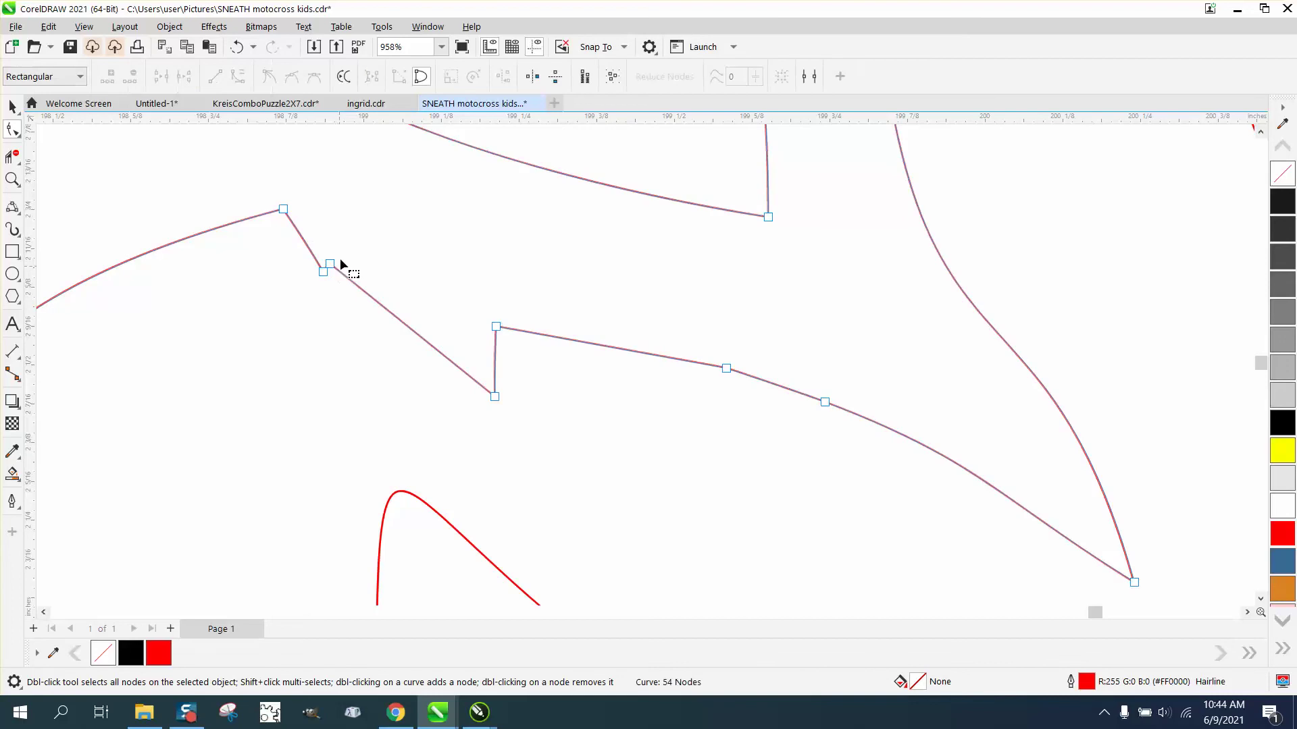
{"action": "left_click_drag", "start_coordinate": [347, 269], "coordinate": [289, 318]}
{"action": "key", "text": "Delete"}
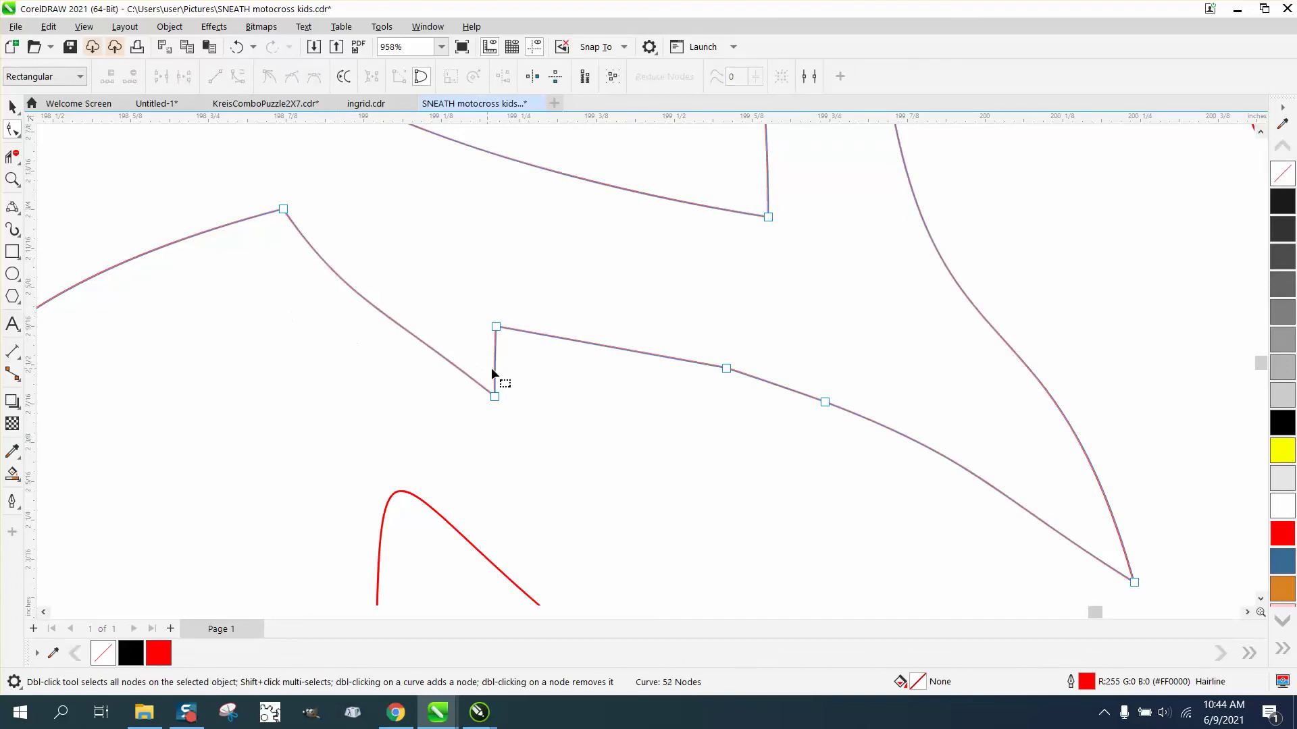
{"action": "left_click_drag", "start_coordinate": [818, 419], "coordinate": [827, 420]}
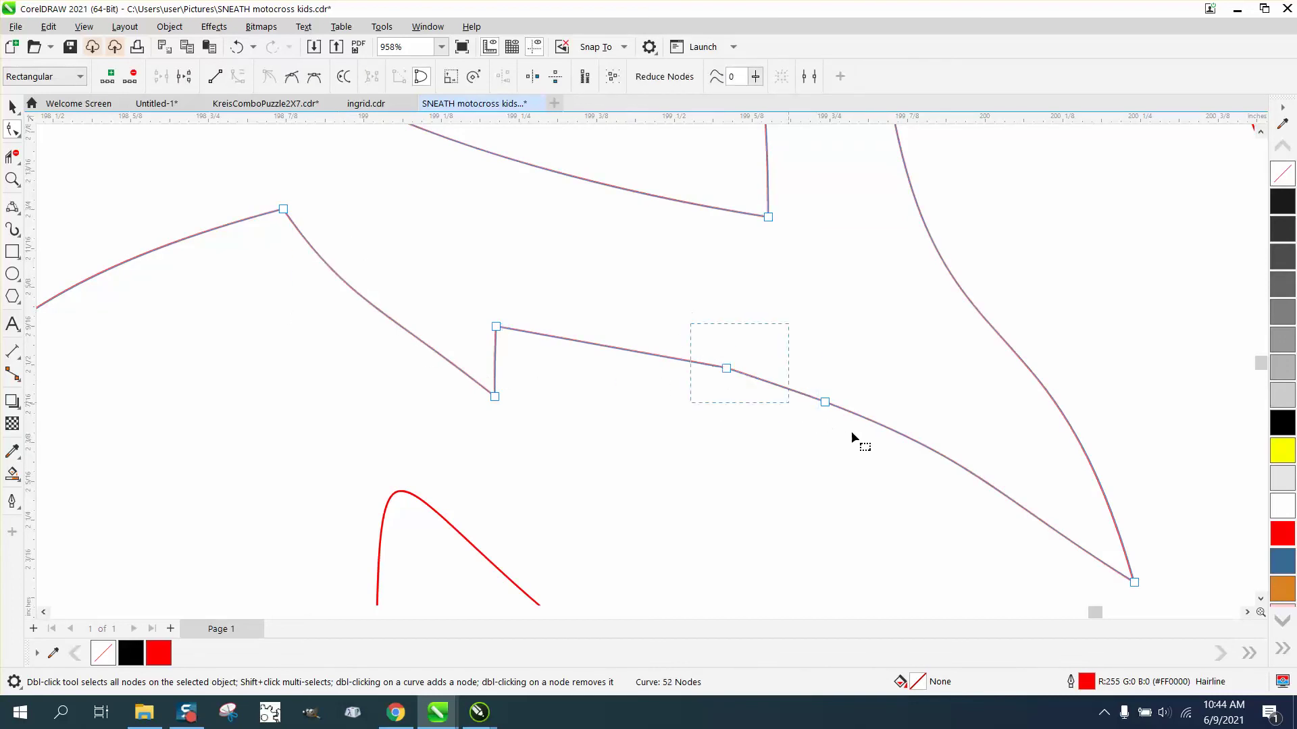
{"action": "key", "text": "Delete"}
{"action": "scroll", "coordinate": [695, 436], "scroll_direction": "down", "scroll_amount": 1}
{"action": "scroll", "coordinate": [695, 436], "scroll_direction": "down", "scroll_amount": 8}
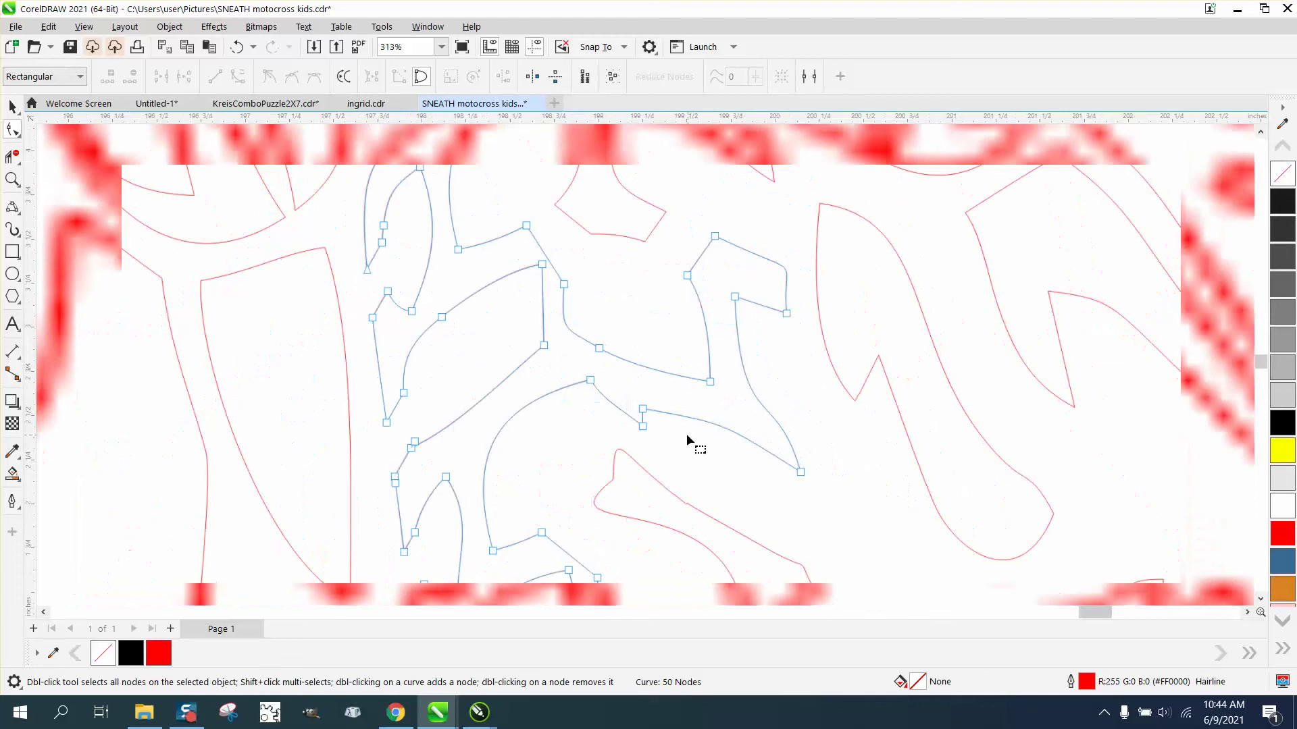
{"action": "scroll", "coordinate": [676, 433], "scroll_direction": "down", "scroll_amount": 3}
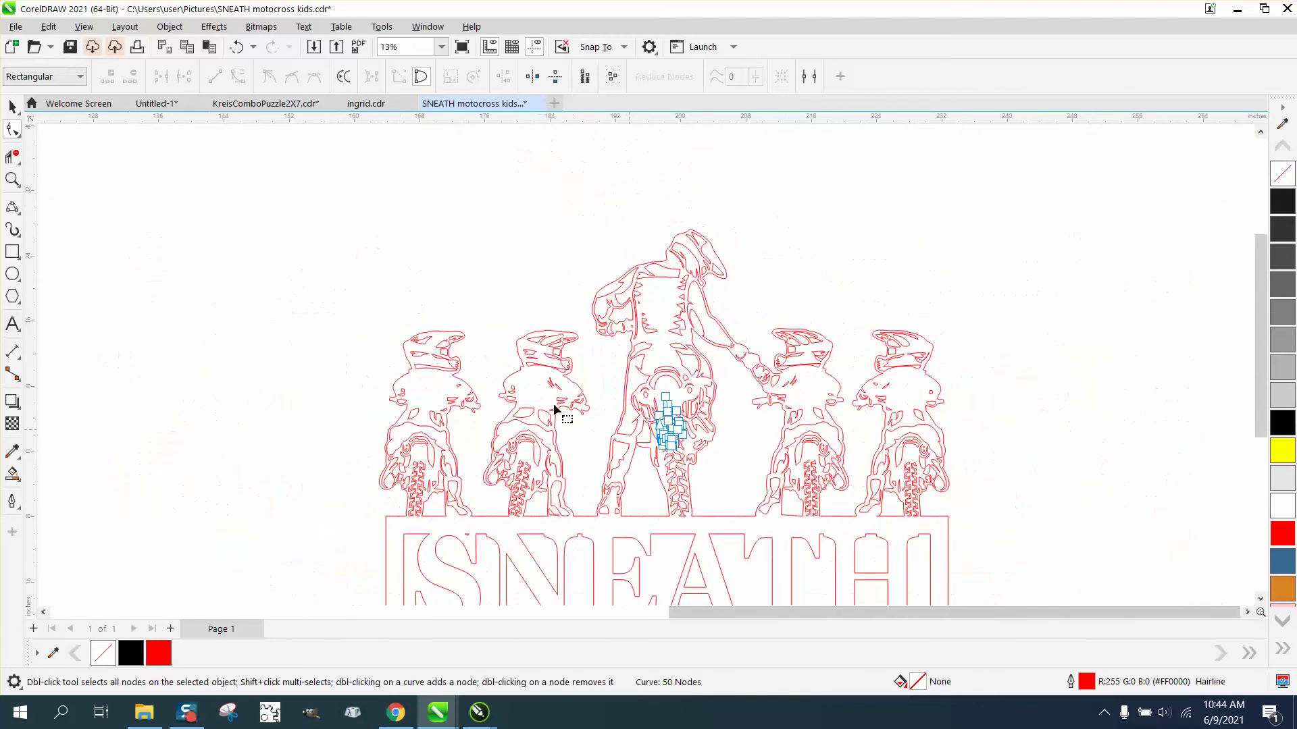
Duplicate the entire SNEATH sign, with the copy placed to the right of the original.
{"action": "left_click", "coordinate": [13, 106]}
{"action": "scroll", "coordinate": [405, 195], "scroll_direction": "down", "scroll_amount": 1}
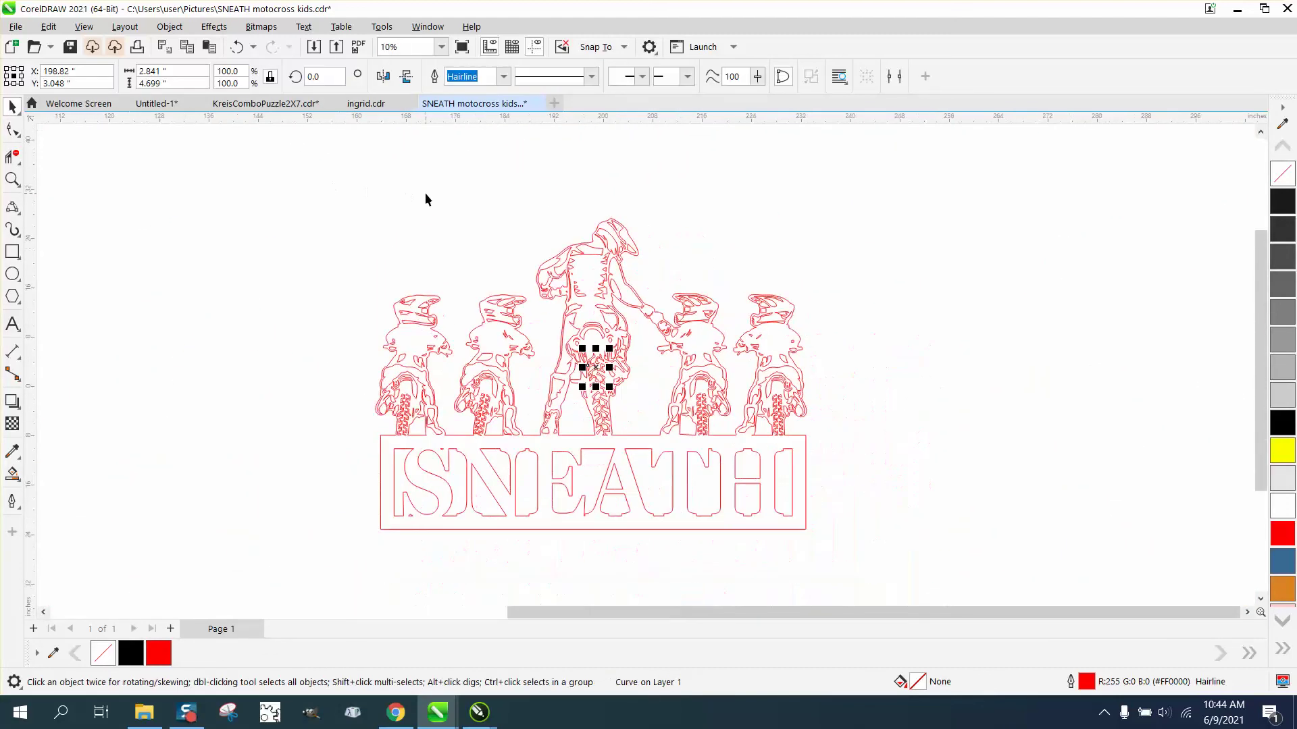
{"action": "mouse_move", "coordinate": [305, 200]}
{"action": "left_mouse_down"}
{"action": "mouse_move", "coordinate": [882, 593]}
{"action": "mouse_move", "coordinate": [905, 571]}
{"action": "left_mouse_up"}
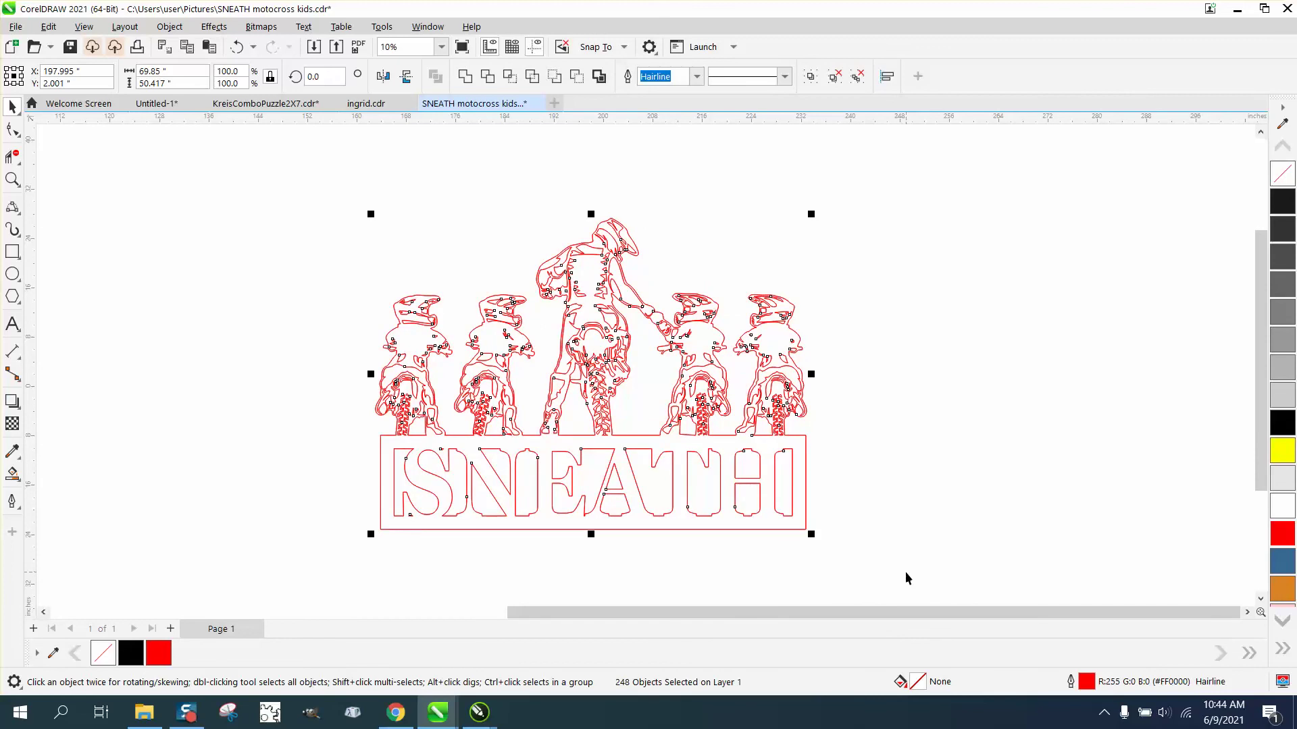
{"action": "key", "text": "ctrl+d"}
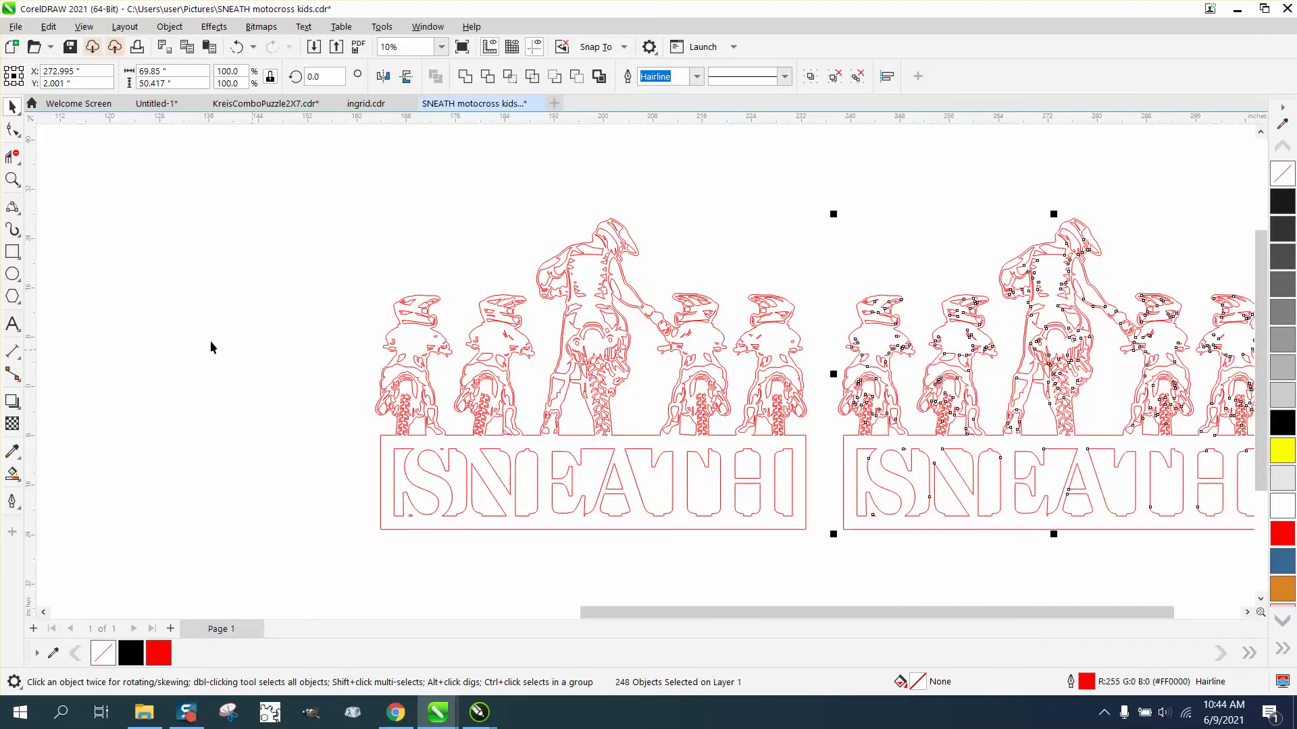
Cut the left sign's curve from 287 to about 259 nodes using curve smoothness 22.
{"action": "left_click", "coordinate": [12, 129]}
{"action": "left_click", "coordinate": [413, 297]}
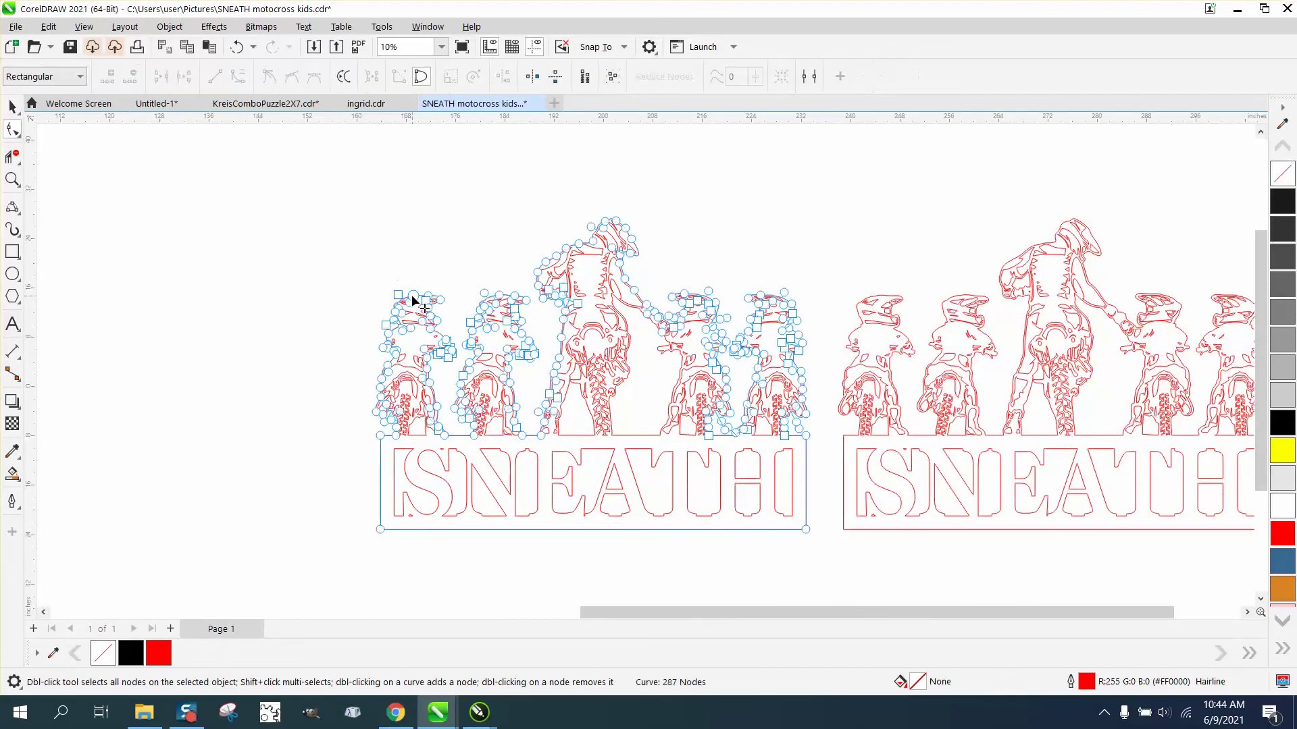
{"action": "left_click_drag", "start_coordinate": [836, 462], "coordinate": [836, 462]}
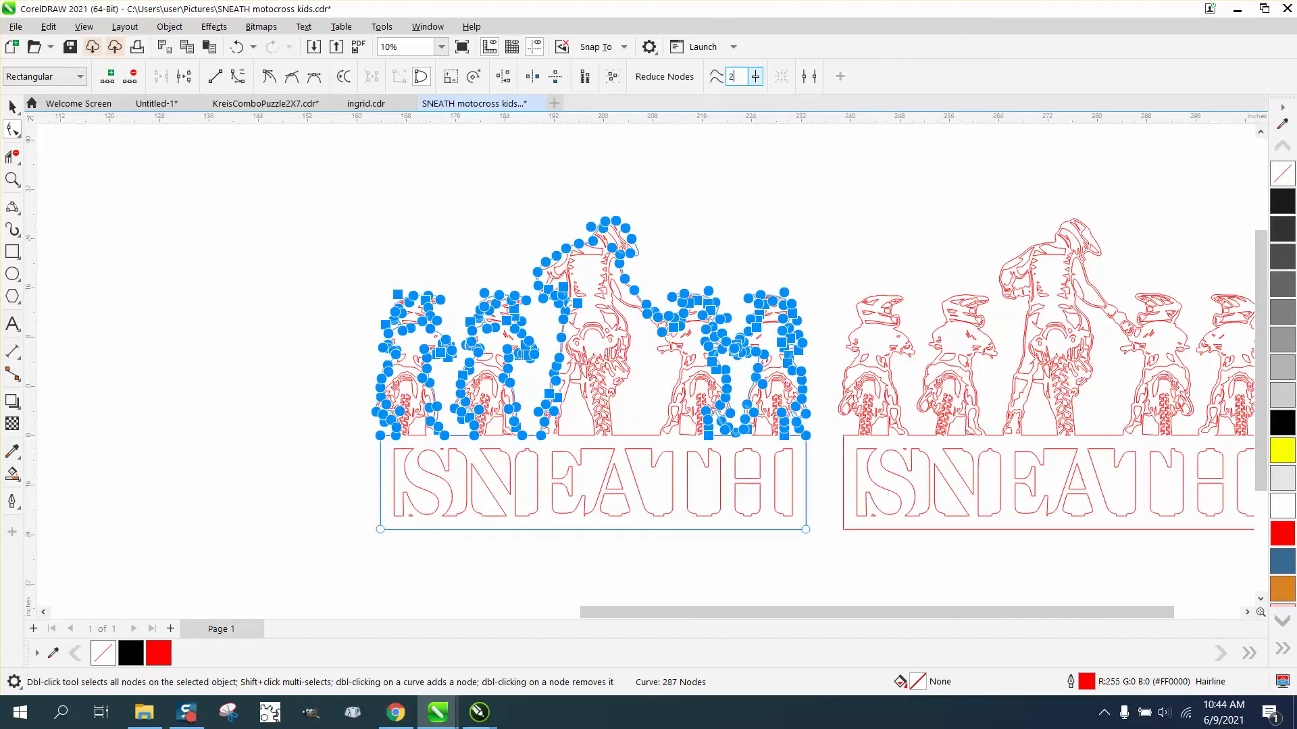
{"action": "key", "text": "Return"}
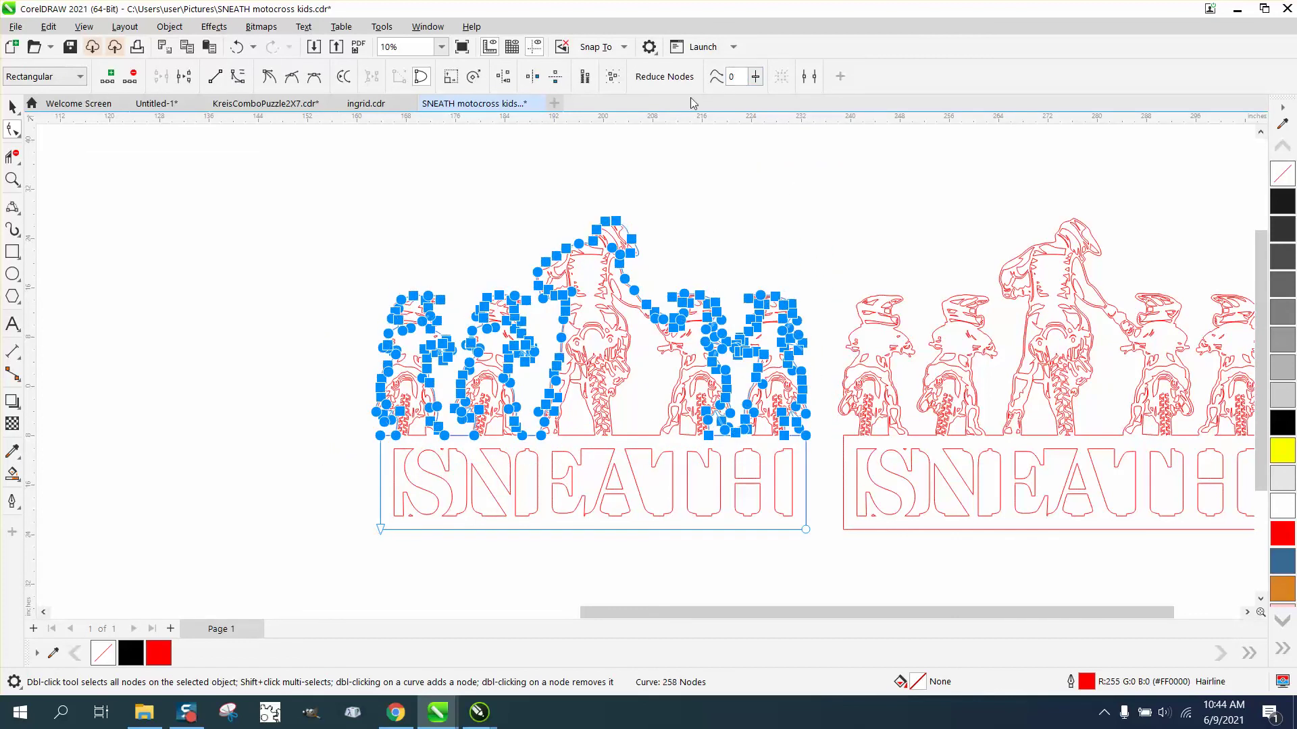
{"action": "left_click", "coordinate": [237, 47]}
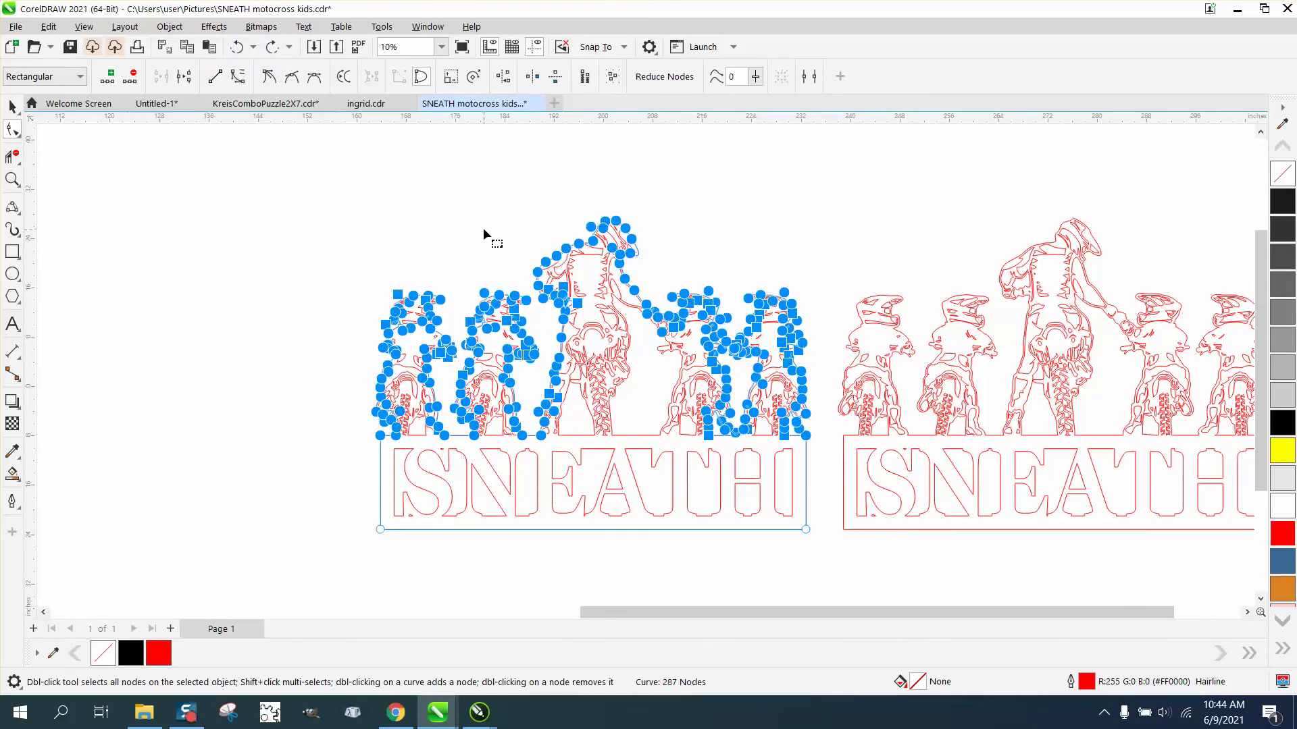
{"action": "left_click", "coordinate": [756, 78]}
{"action": "left_click_drag", "start_coordinate": [755, 96], "coordinate": [775, 101]}
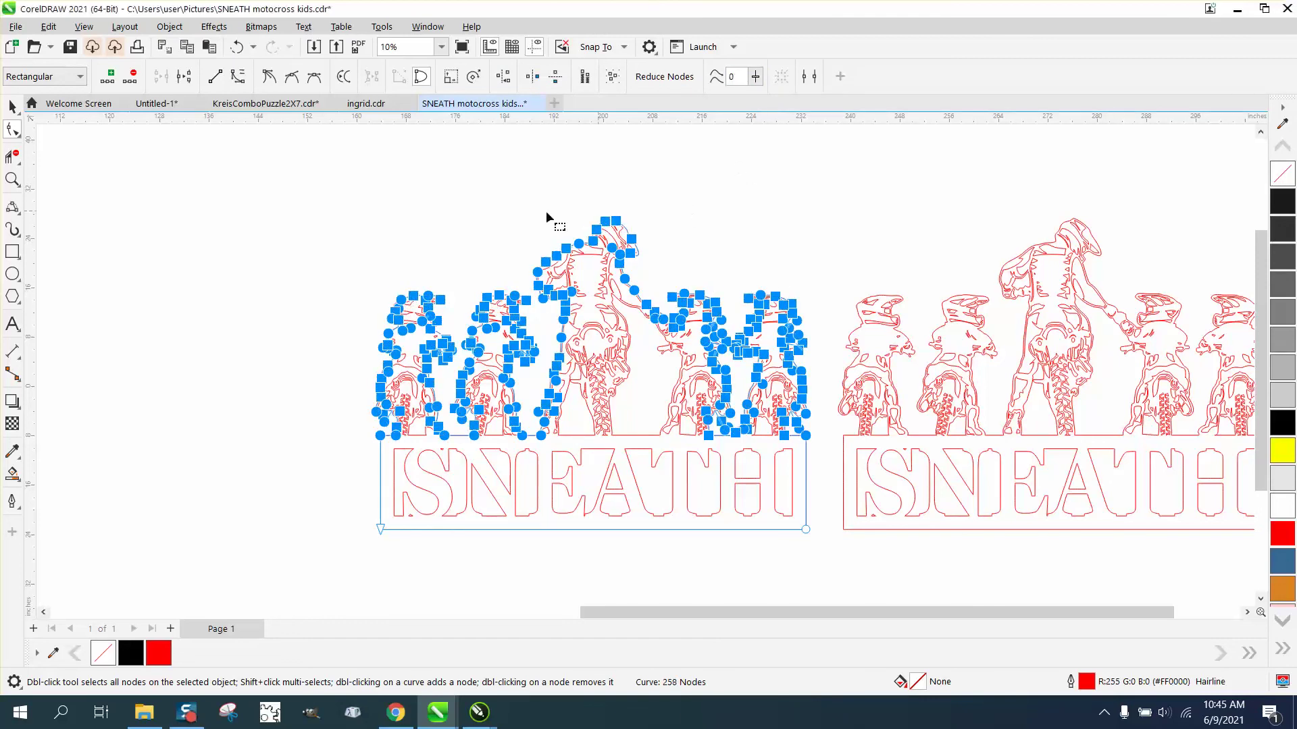
{"action": "left_click", "coordinate": [12, 180]}
{"action": "left_click_drag", "start_coordinate": [578, 205], "coordinate": [671, 258]}
{"action": "scroll", "coordinate": [520, 275], "scroll_direction": "down", "scroll_amount": 6}
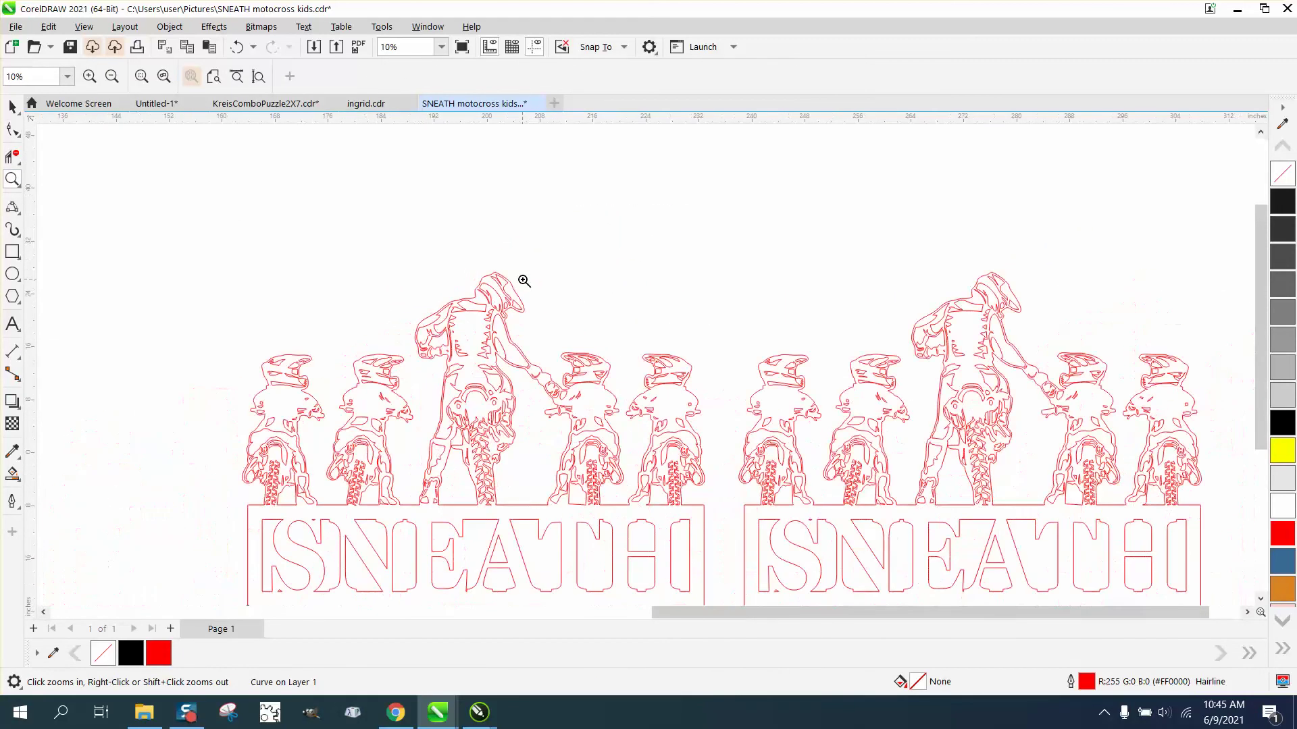
Delete the extra corner node from the standing rider's small zig-zag tooth, leaving four nodes.
{"action": "left_click_drag", "start_coordinate": [494, 302], "coordinate": [577, 402]}
{"action": "left_click_drag", "start_coordinate": [428, 307], "coordinate": [512, 335]}
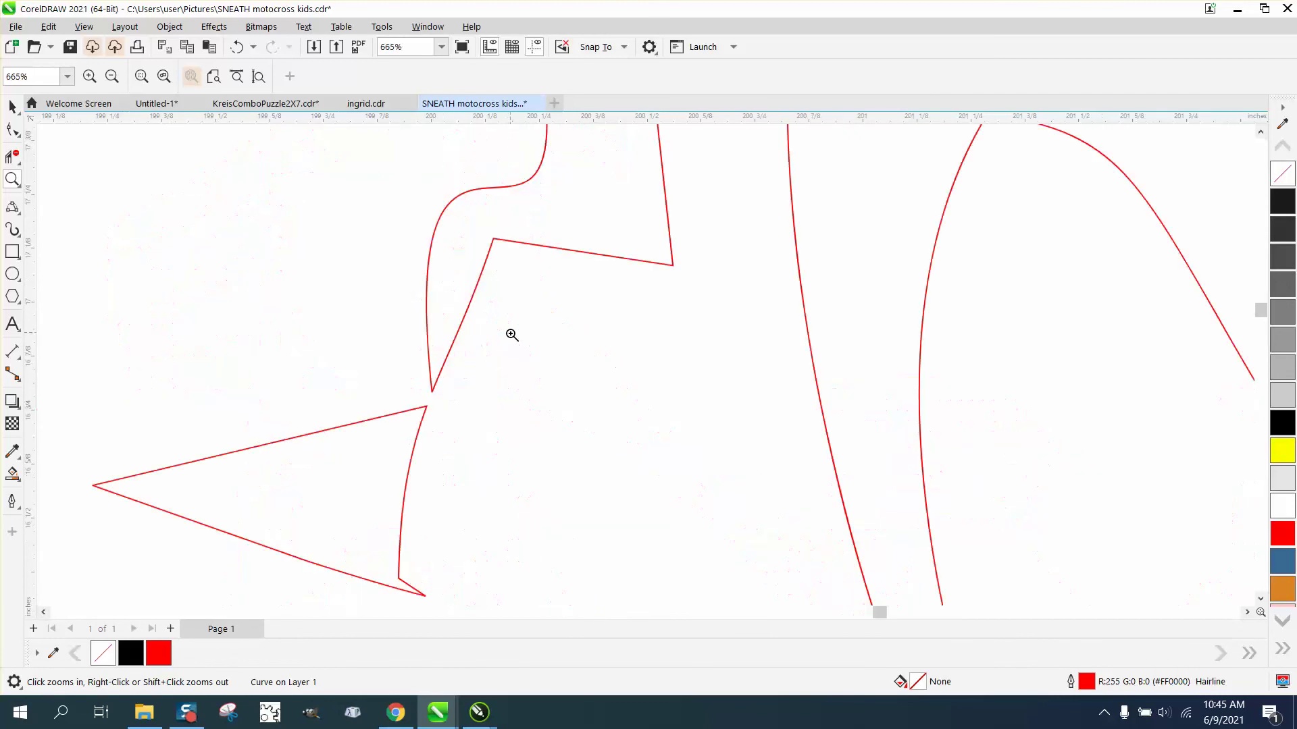
{"action": "left_click_drag", "start_coordinate": [372, 447], "coordinate": [507, 535]}
{"action": "left_click", "coordinate": [14, 128]}
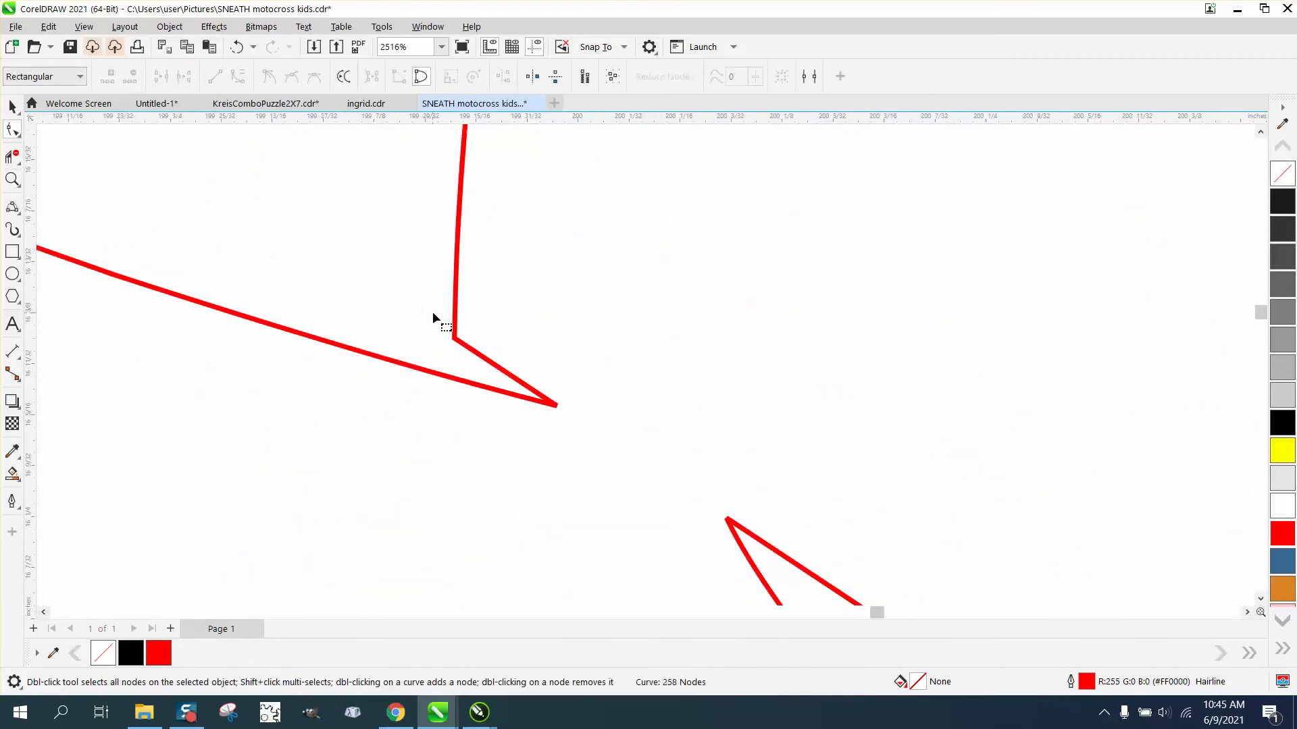
{"action": "left_click", "coordinate": [456, 341]}
{"action": "left_click", "coordinate": [455, 338]}
{"action": "key", "text": "Delete"}
{"action": "scroll", "coordinate": [550, 350], "scroll_direction": "down", "scroll_amount": 5}
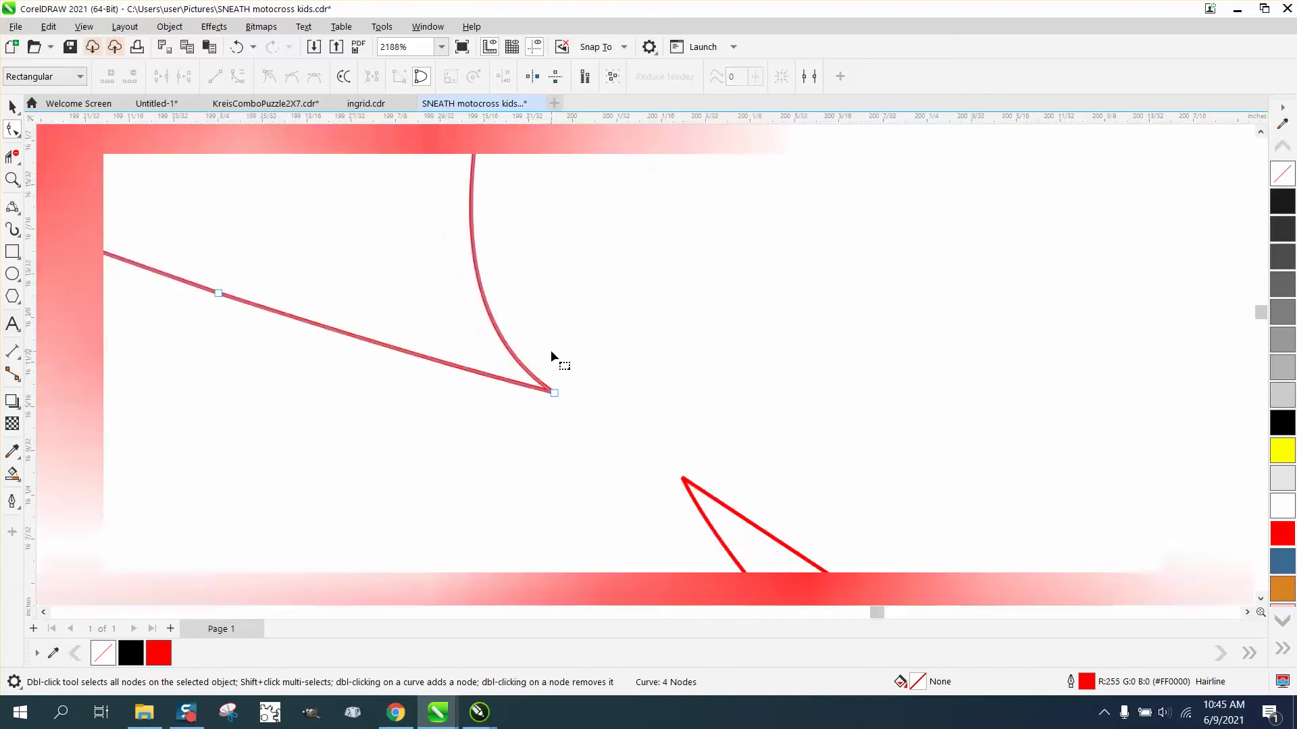
{"action": "scroll", "coordinate": [560, 399], "scroll_direction": "down", "scroll_amount": 4}
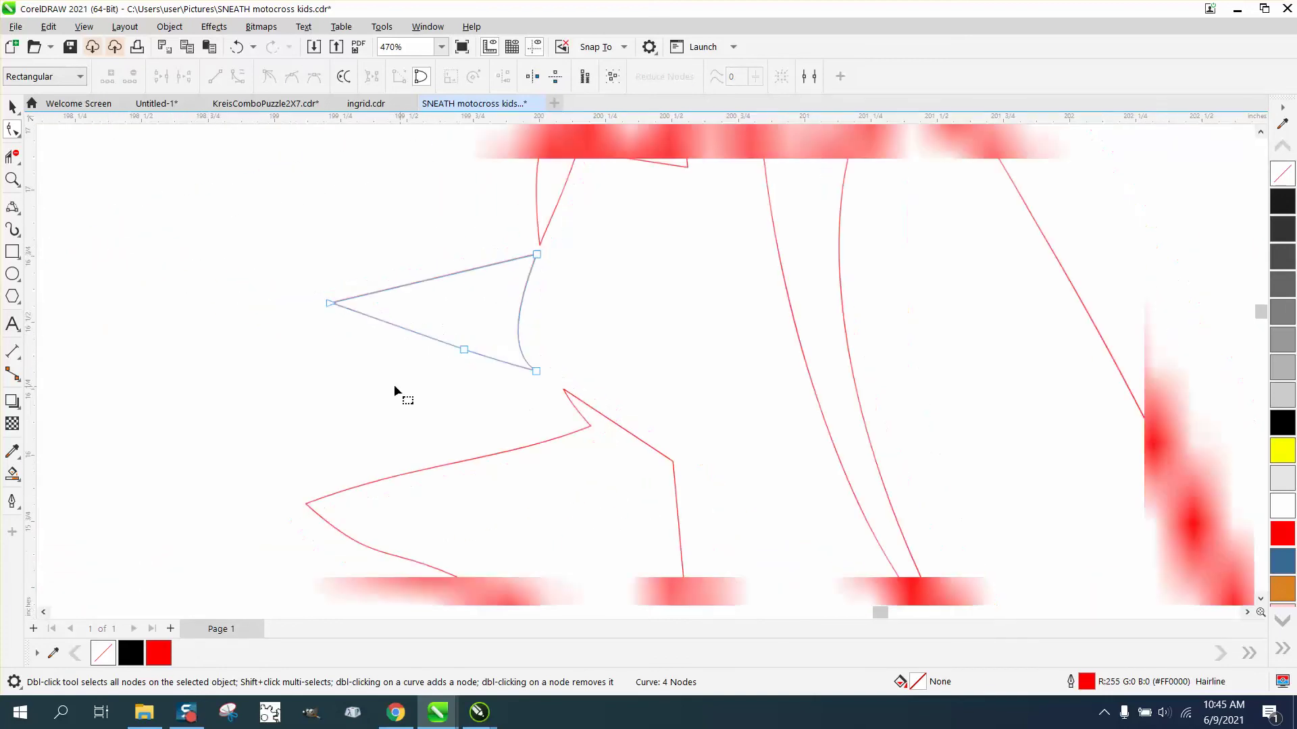
{"action": "scroll", "coordinate": [561, 405], "scroll_direction": "down", "scroll_amount": 1}
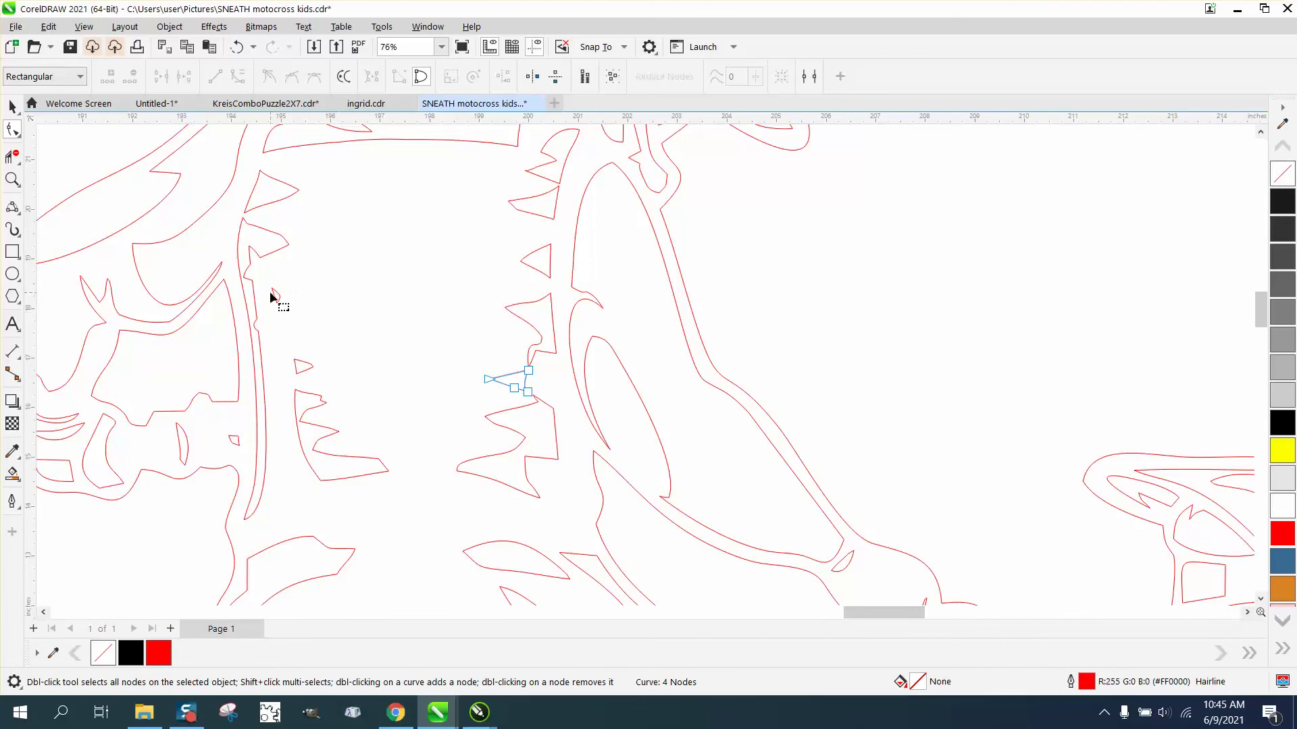
{"action": "scroll", "coordinate": [371, 355], "scroll_direction": "down", "scroll_amount": 3}
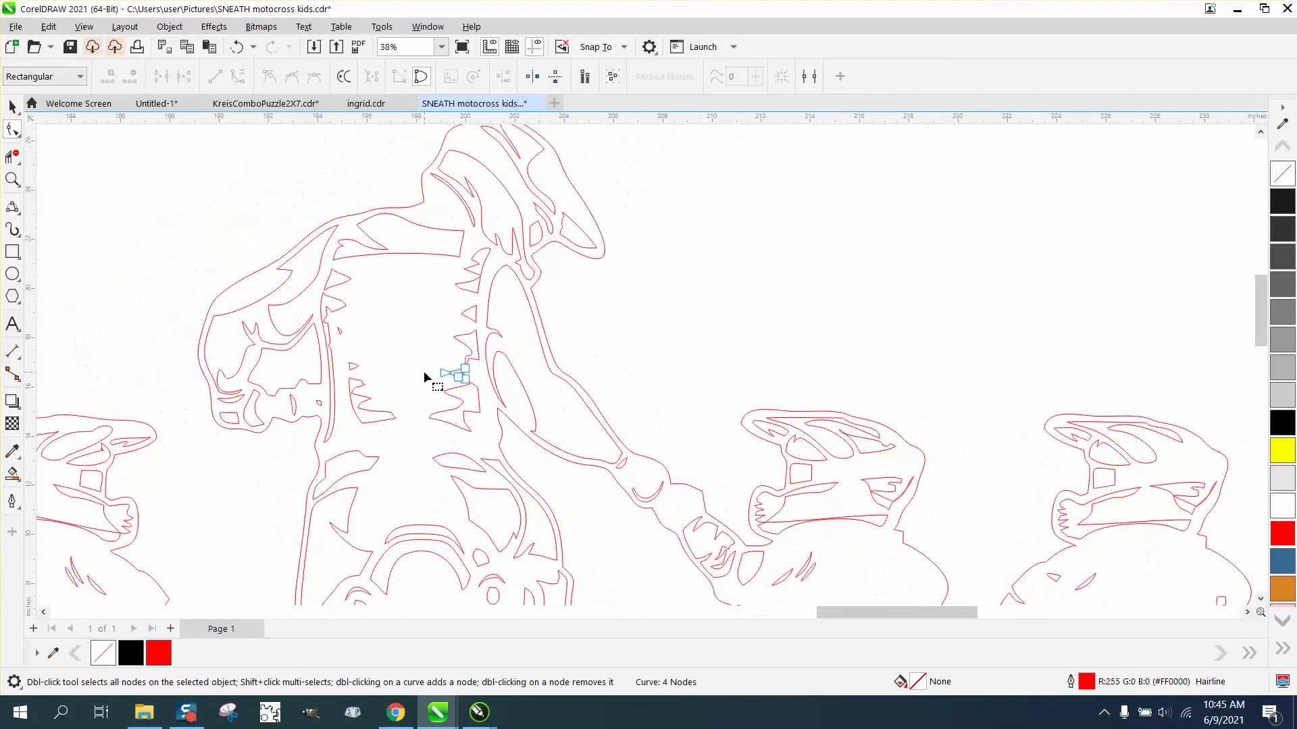
{"action": "scroll", "coordinate": [614, 423], "scroll_direction": "down", "scroll_amount": 4}
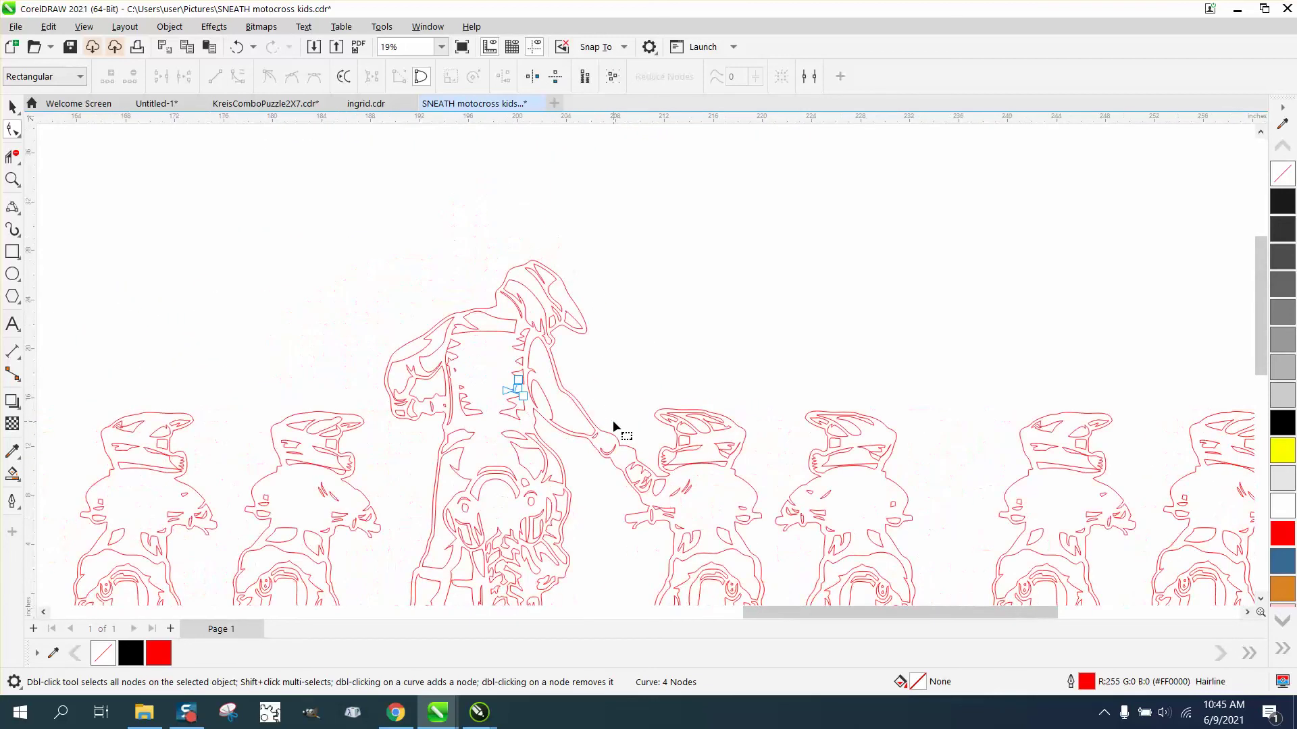